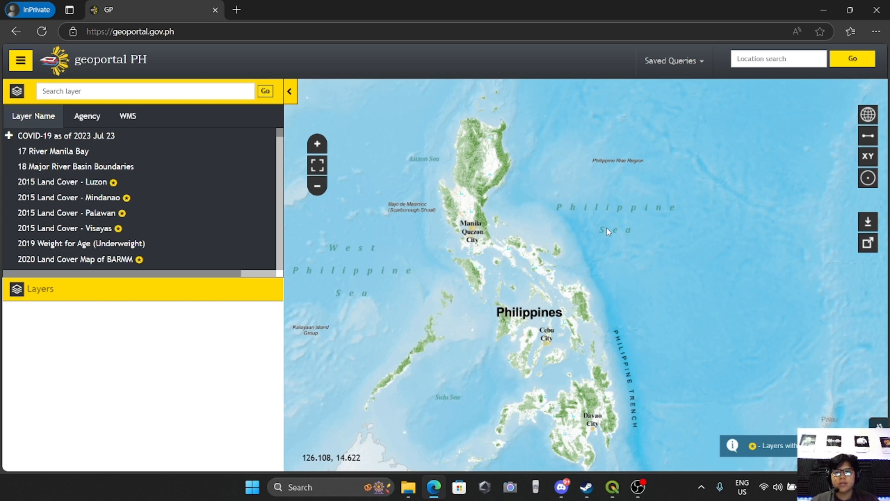
Search the layer catalogue for "land cover" and add the 2020 Land Cover Map of Region 10 layer to the map.
click(136, 89)
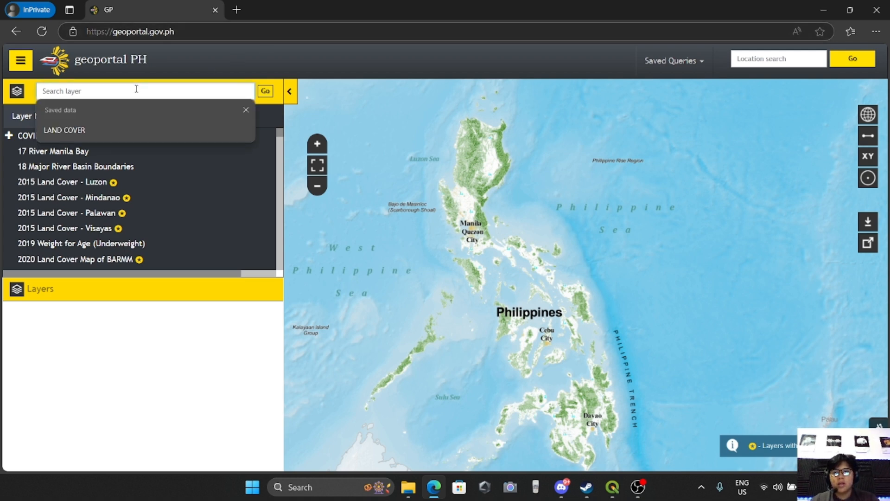
text(land cover)
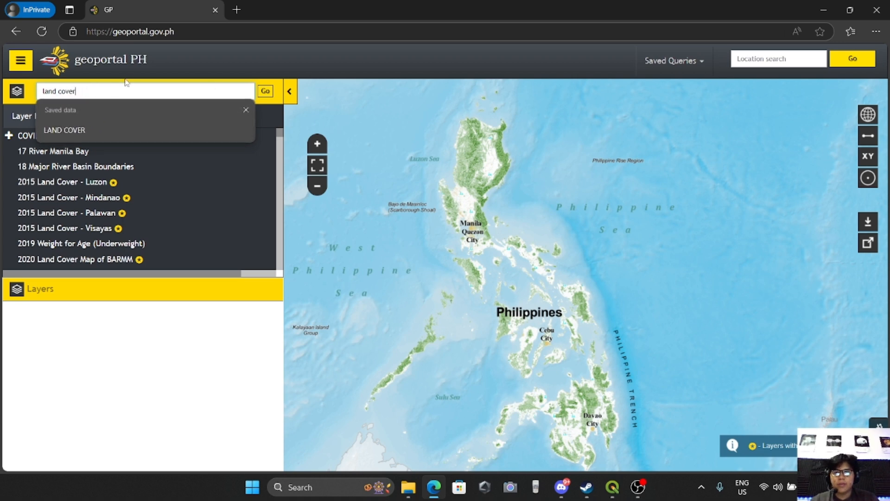
click(262, 95)
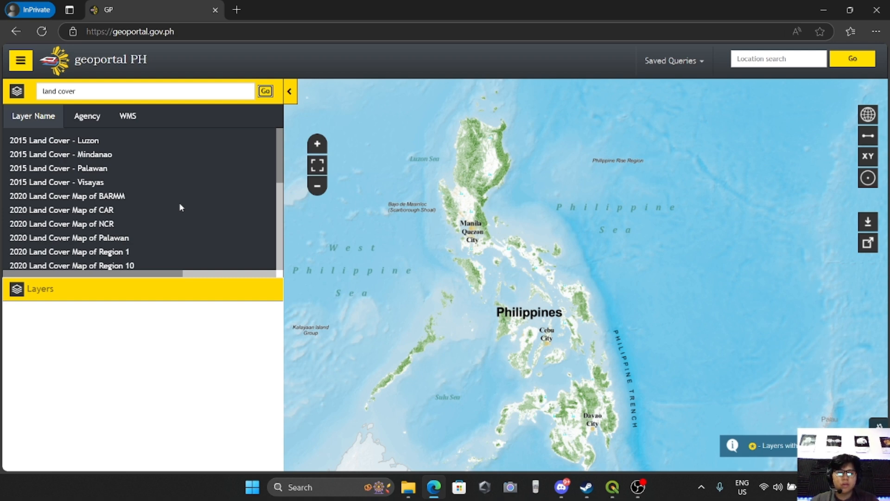
scroll(179, 202, down, 2)
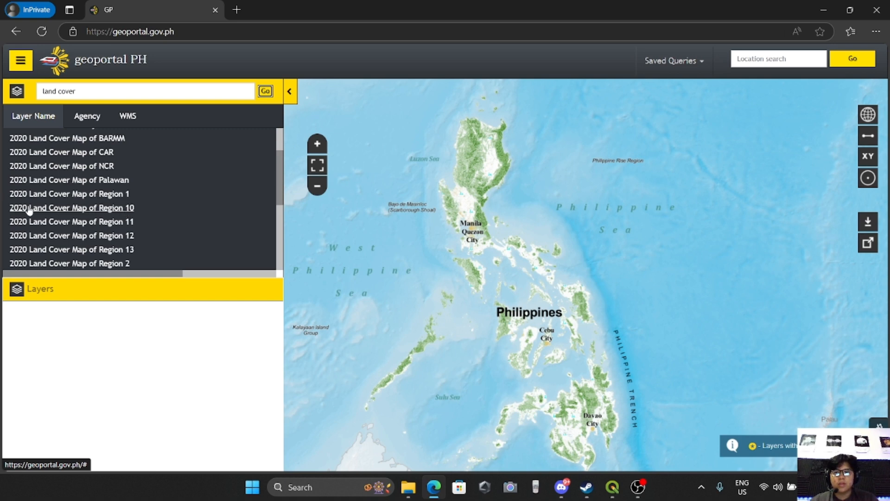
click(74, 210)
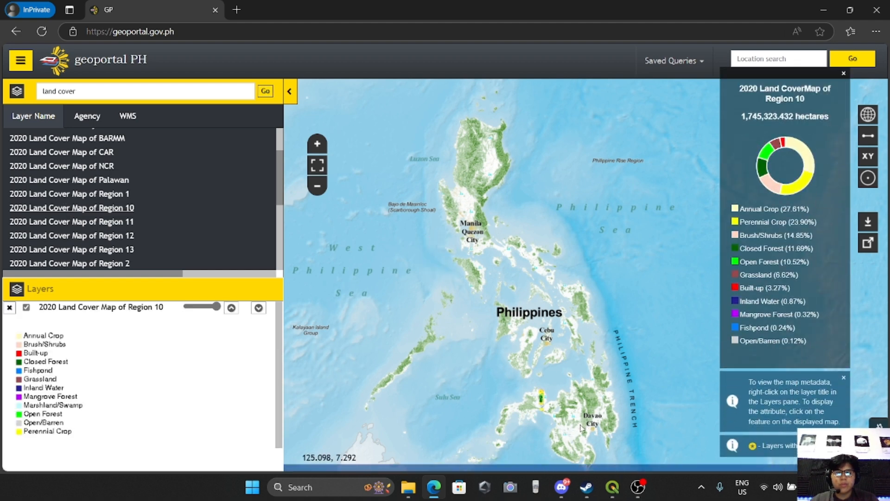
Close the Region 10 land cover statistics panel.
drag(586, 426, 566, 343)
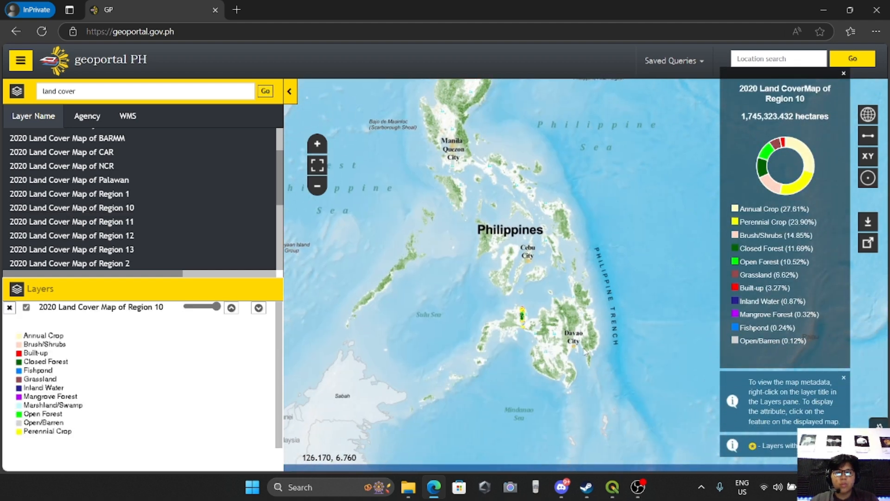
scroll(564, 330, up, 2)
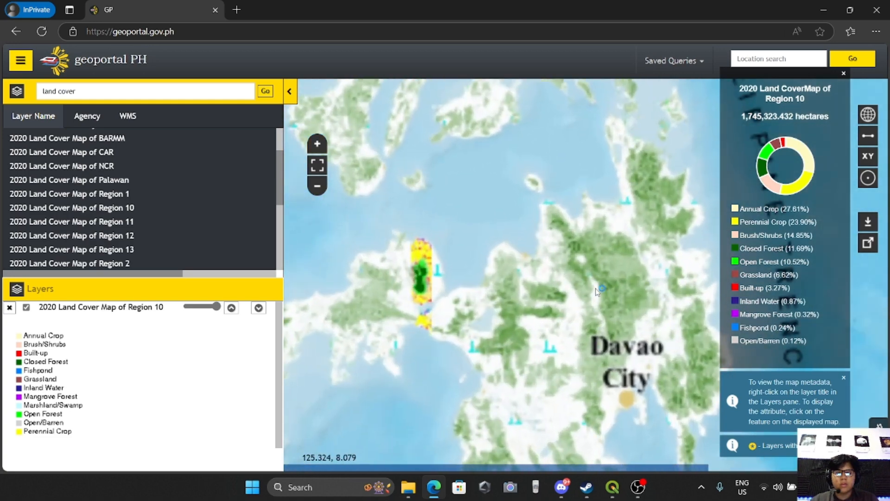
drag(573, 327, 475, 304)
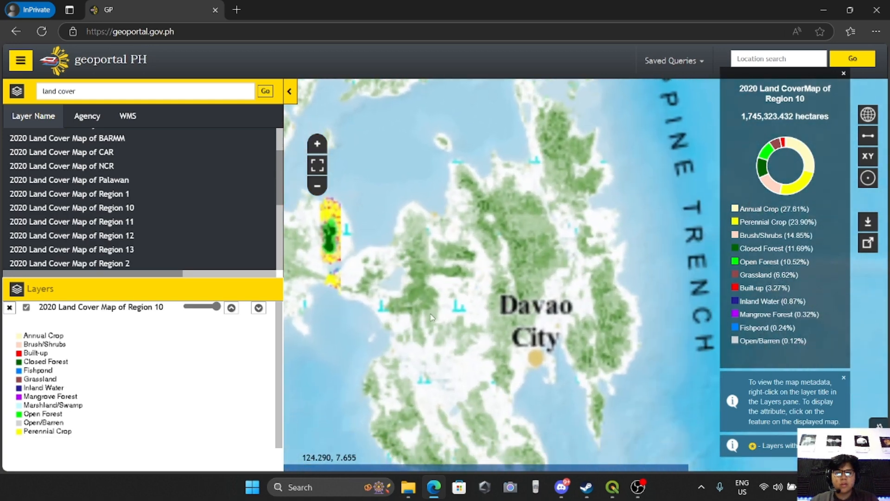
drag(527, 271, 571, 303)
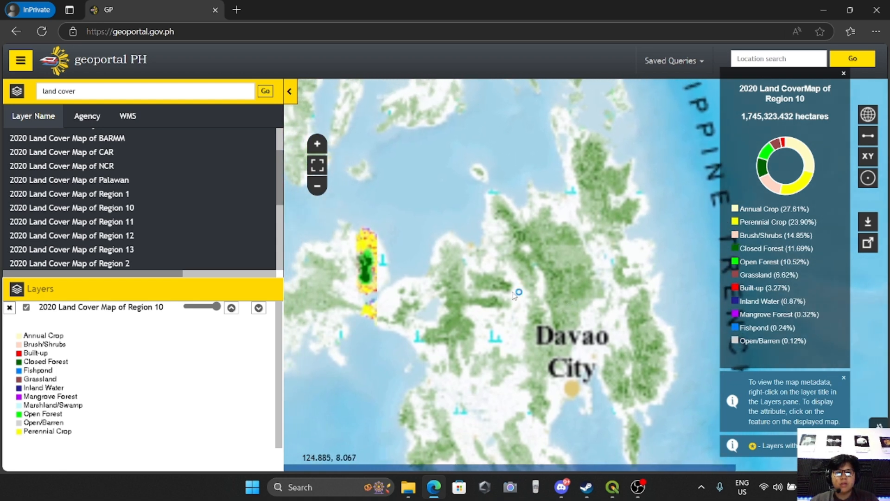
scroll(584, 293, down, 2)
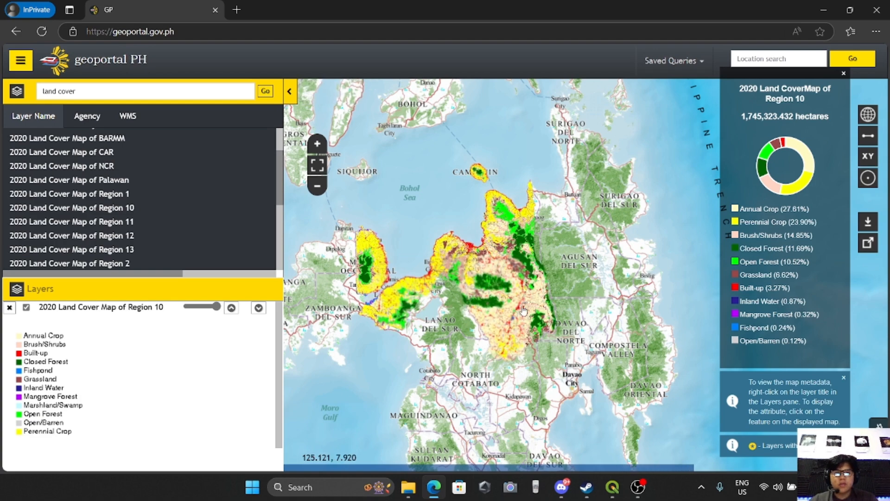
click(843, 74)
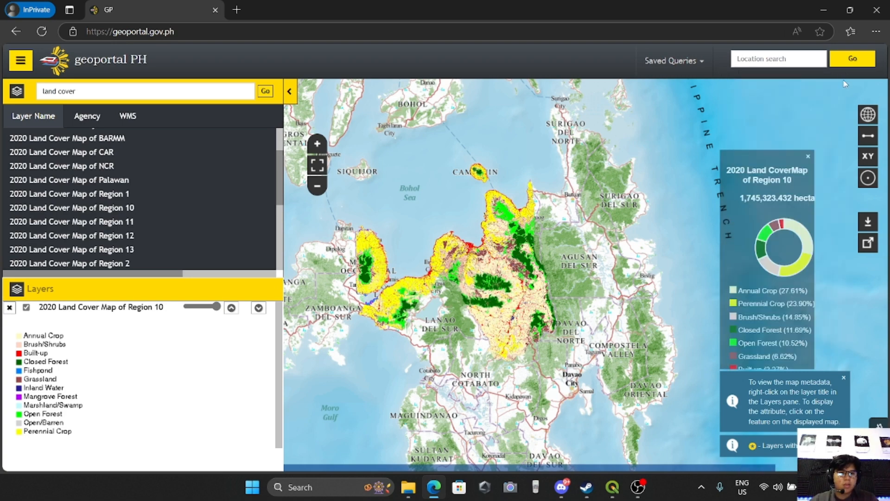
Open the Download tool, dismiss its note, and add the 2020 Land Cover Map of Region 10 to the download list.
click(868, 224)
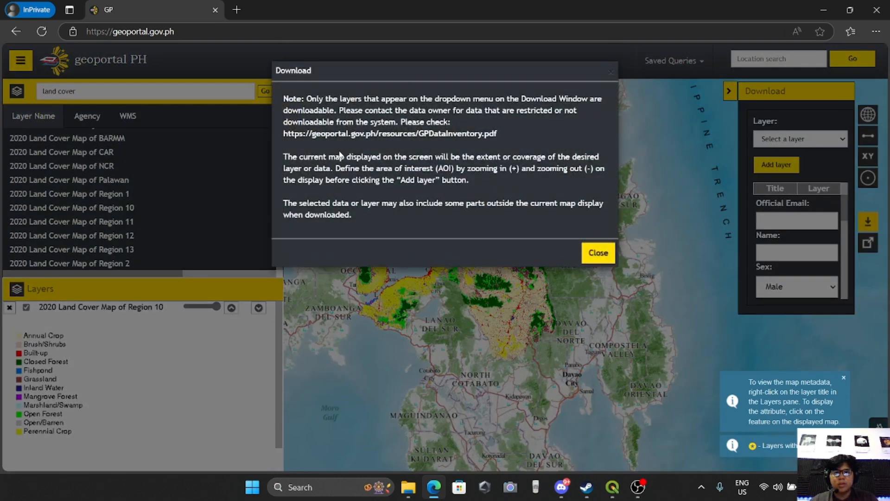
click(588, 256)
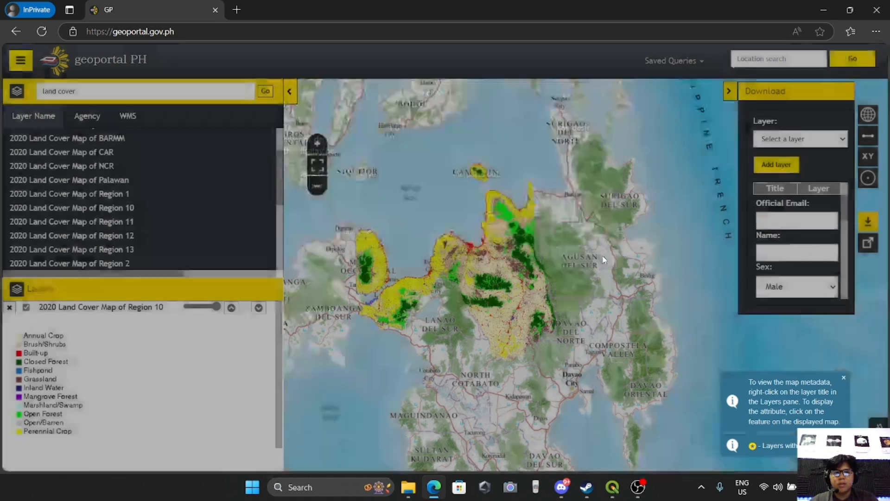
click(788, 144)
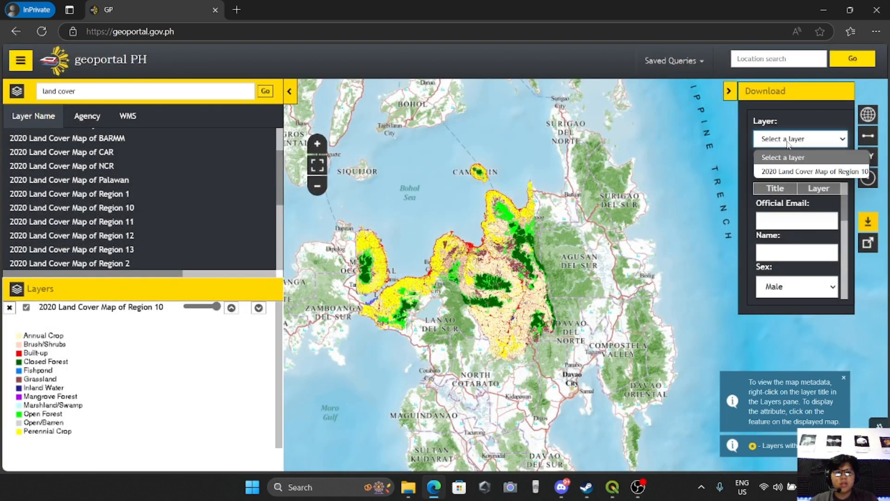
click(788, 172)
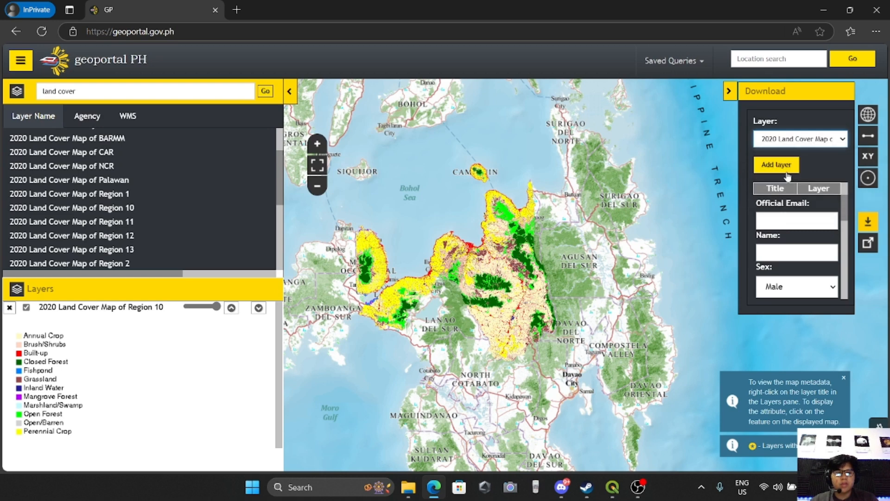
click(786, 170)
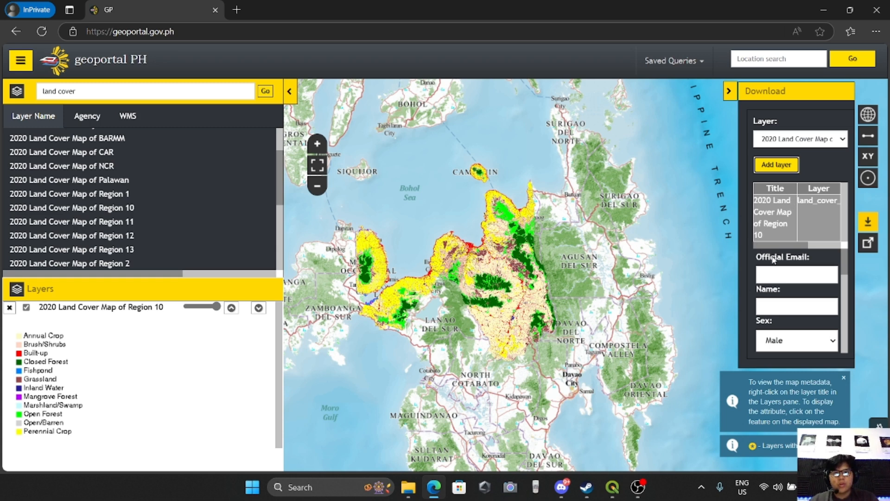
Scroll through the download request form to review its required fields and terms.
scroll(780, 273, down, 3)
scroll(780, 275, up, 3)
scroll(780, 275, down, 3)
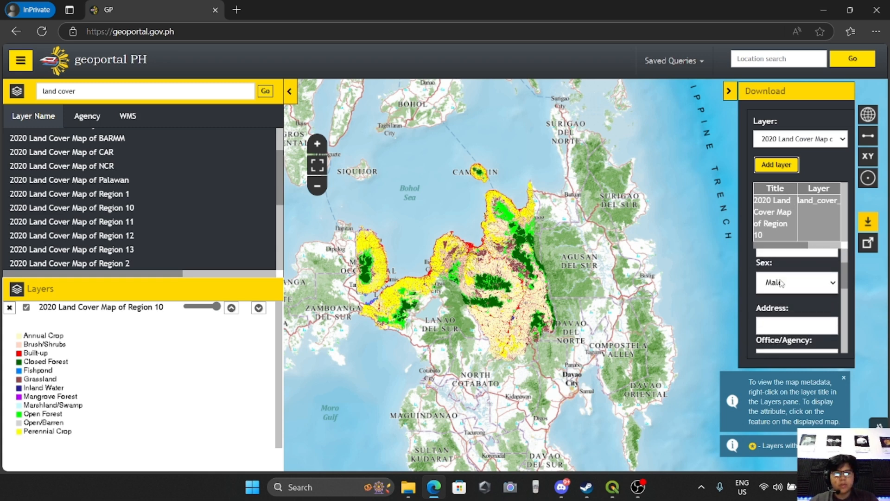
scroll(793, 278, down, 1)
scroll(794, 274, down, 3)
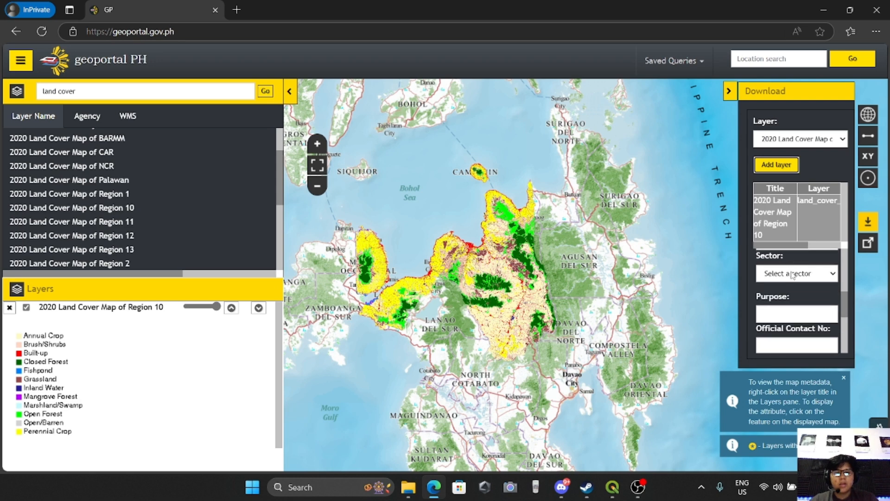
scroll(787, 282, up, 3)
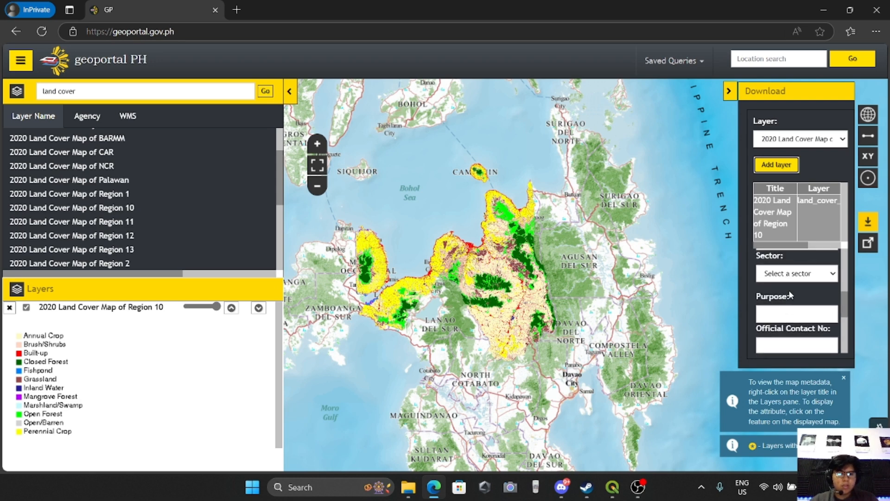
scroll(797, 306, down, 2)
scroll(797, 306, down, 3)
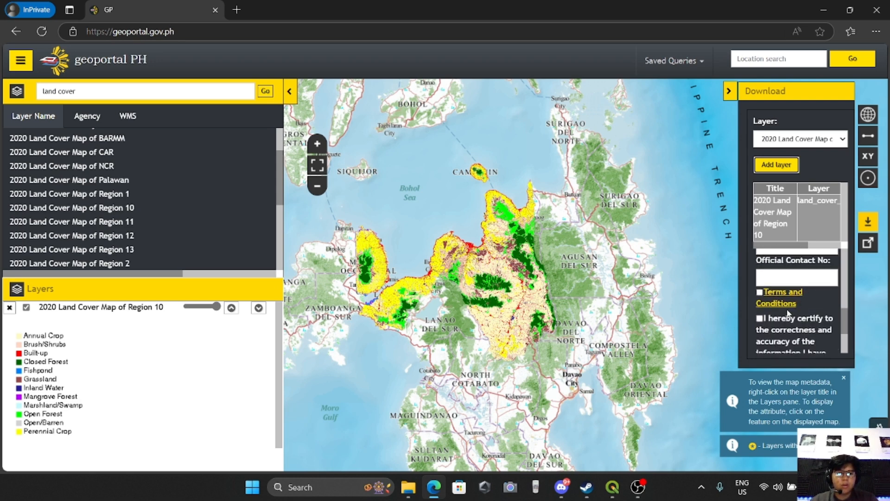
scroll(782, 308, up, 1)
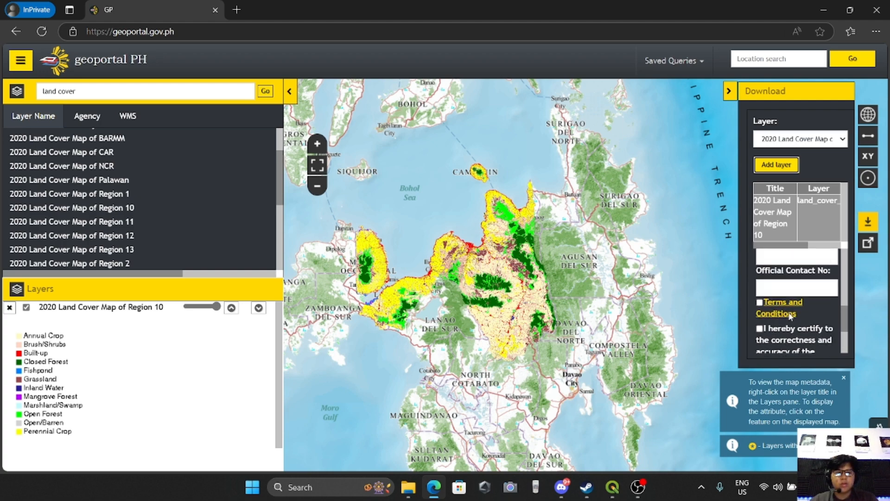
scroll(797, 314, down, 2)
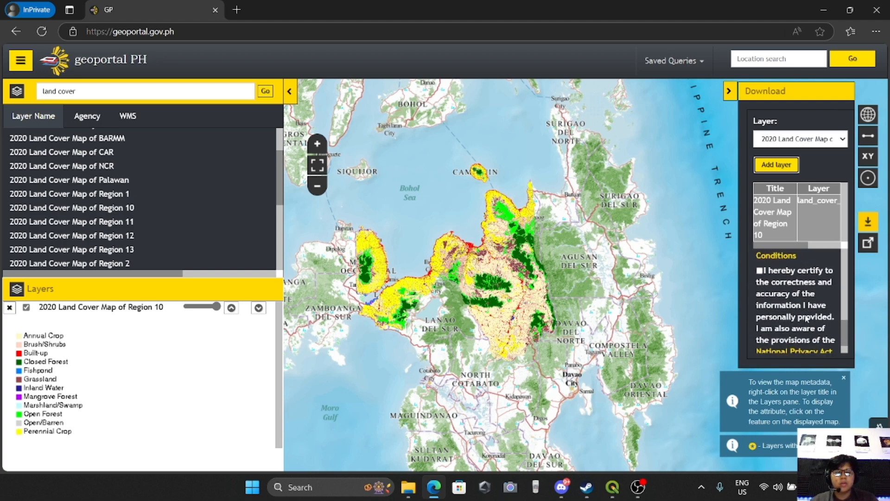
scroll(803, 306, up, 2)
scroll(802, 305, down, 1)
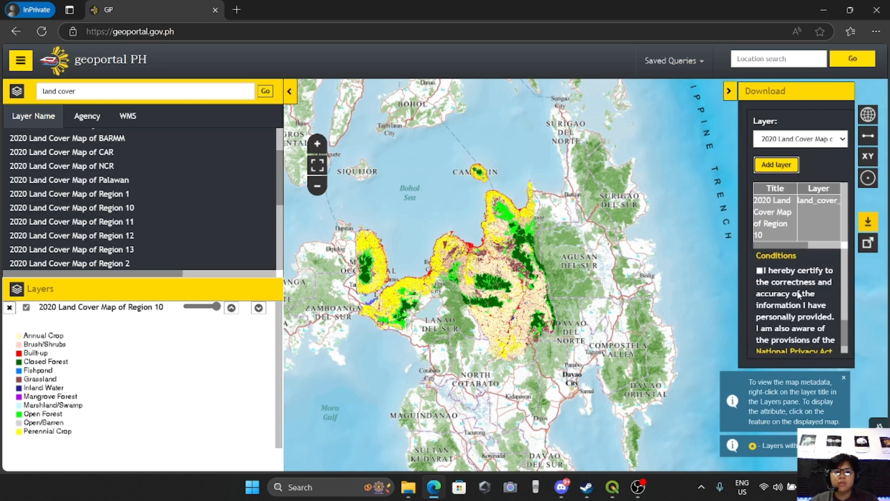
scroll(798, 295, down, 1)
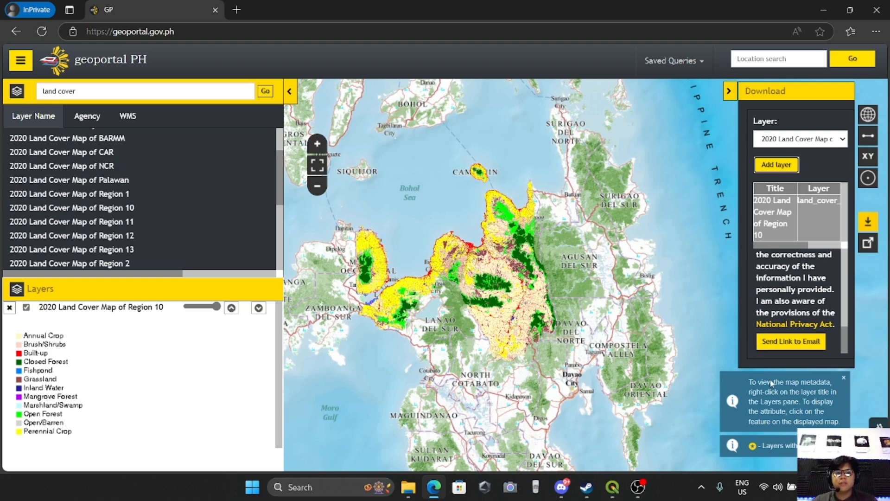
Switch to QGIS and select the land_cover_map_r10_2020 layer in the Layers panel.
key(alt+Tab)
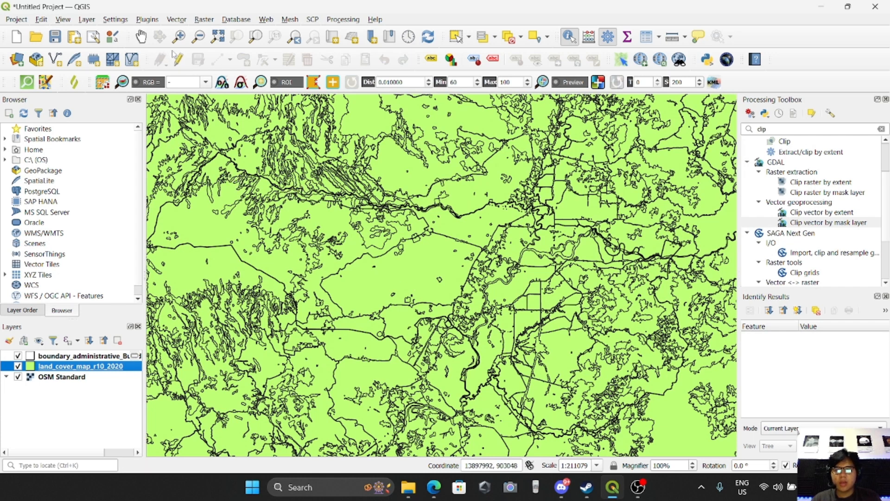
click(57, 357)
click(55, 366)
click(56, 358)
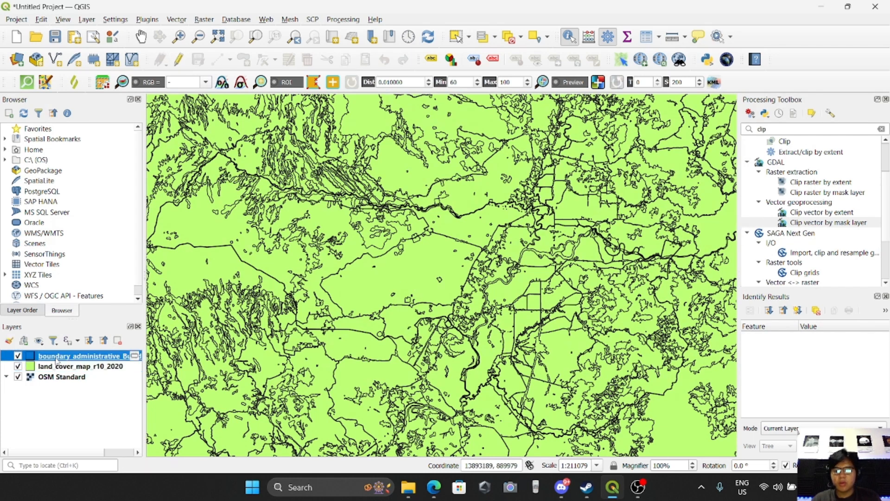
click(59, 367)
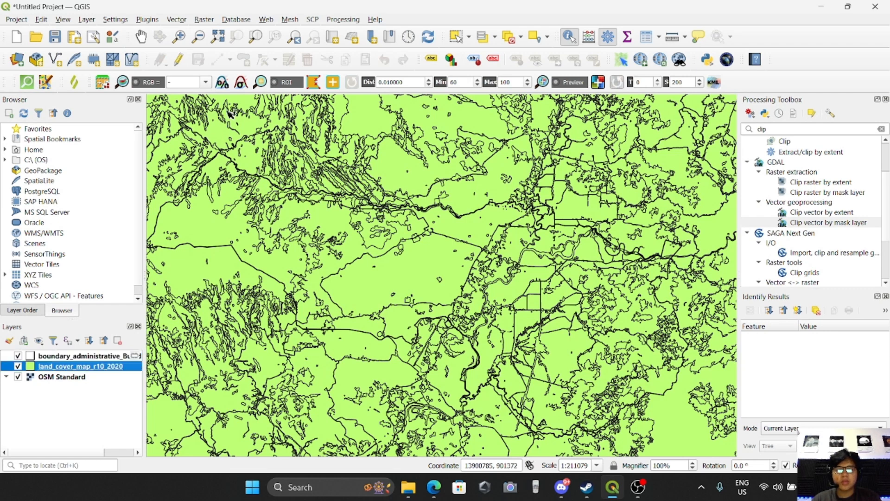
Reproject the boundary_administrative_Bukidnon Valencia layer to EPSG:3125 - PRS92 / Philippines zone 5.
click(182, 23)
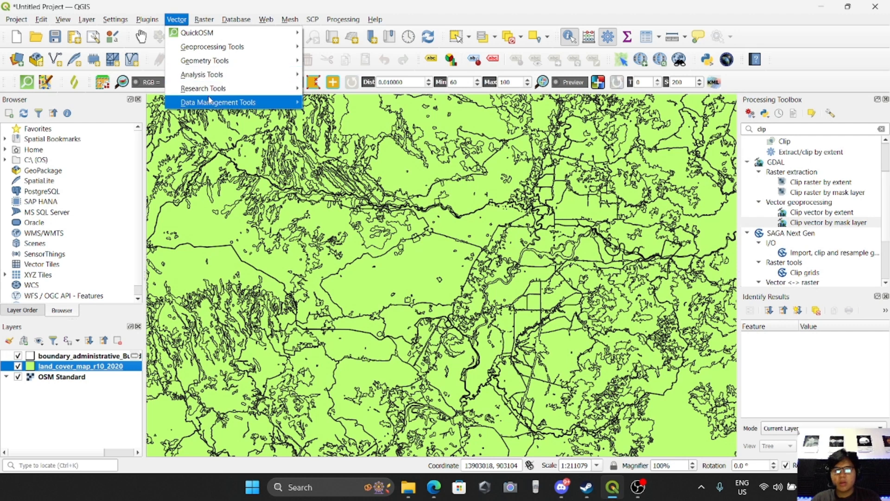
mouse_move(211, 102)
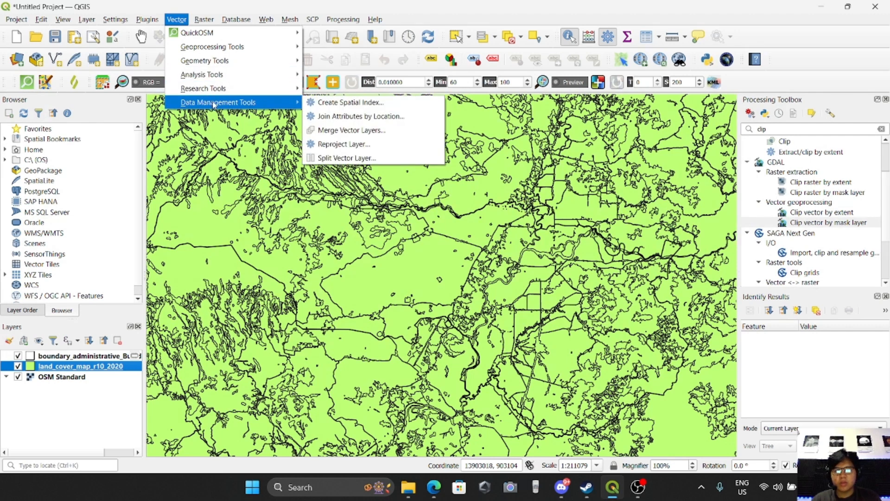
click(341, 144)
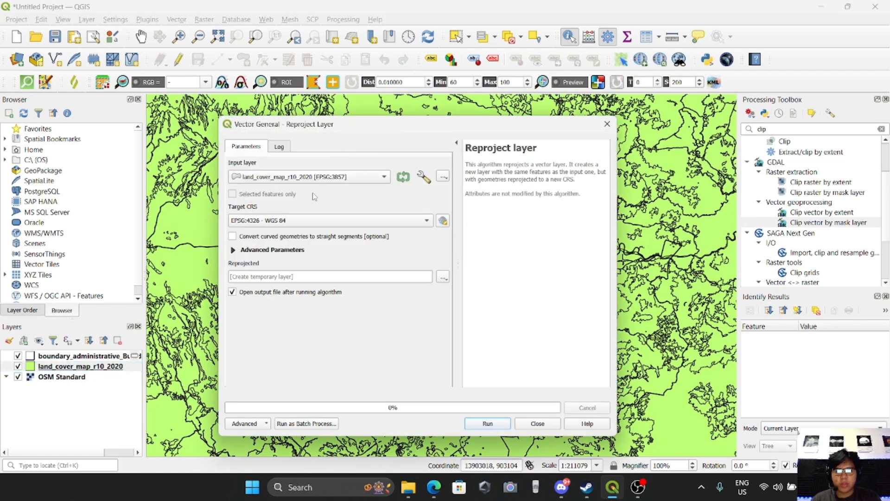
click(317, 177)
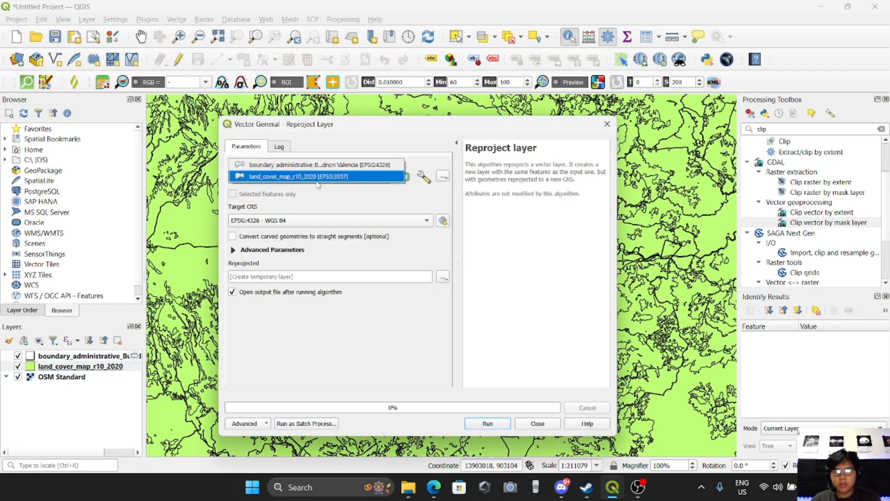
click(293, 166)
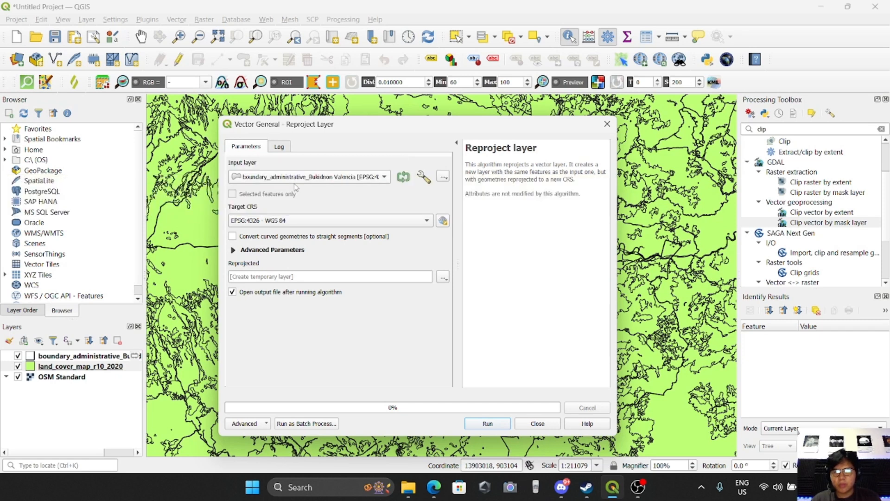
click(260, 220)
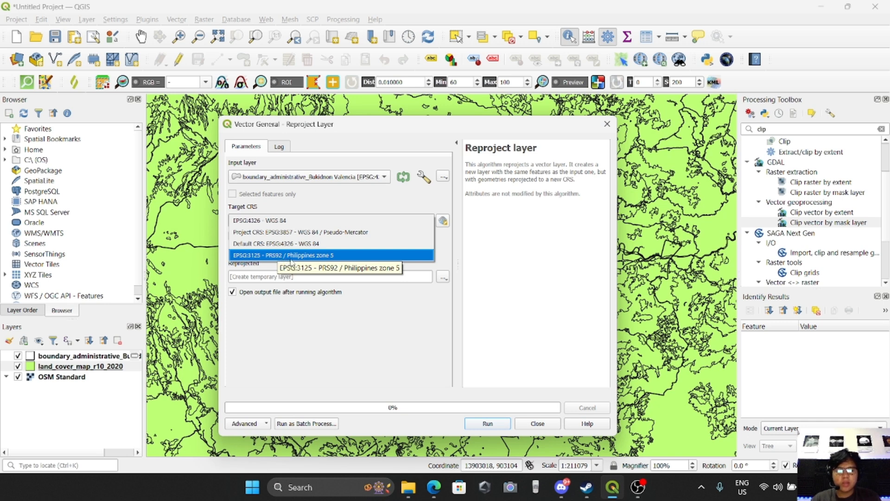
click(292, 257)
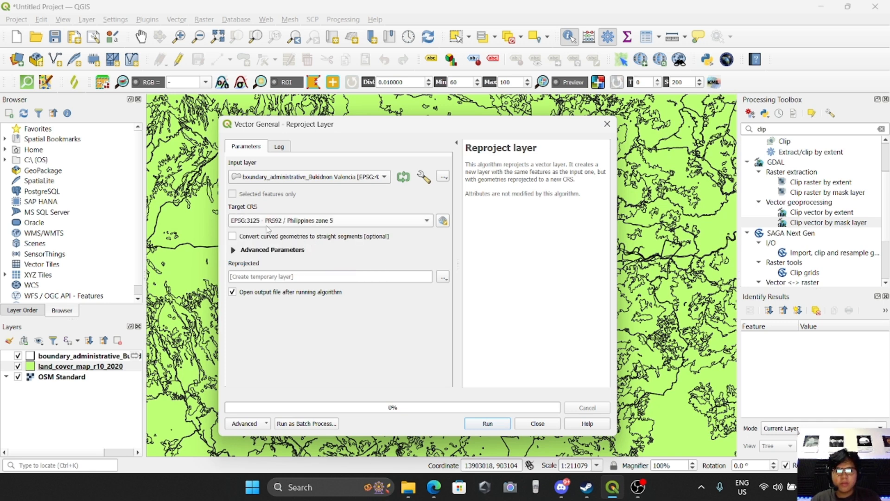
click(491, 425)
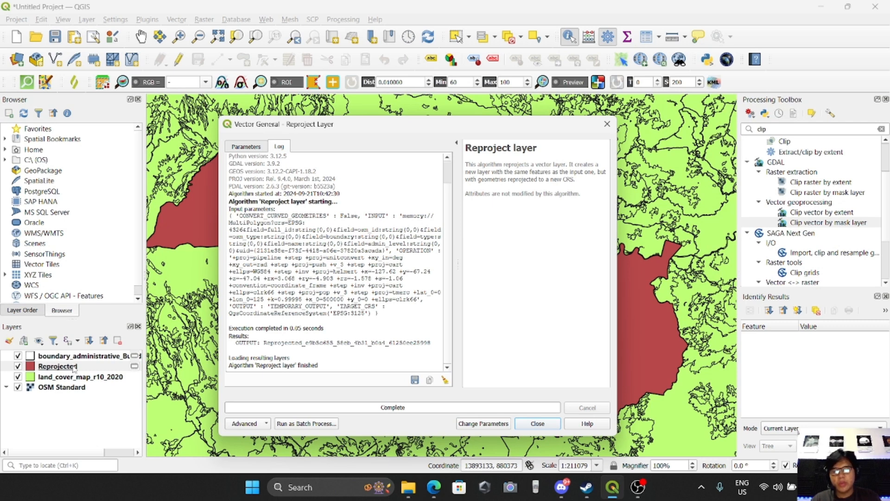
Reproject the land_cover_map_r10_2020 layer to EPSG:3125 - PRS92 / Philippines zone 5 as well.
click(502, 426)
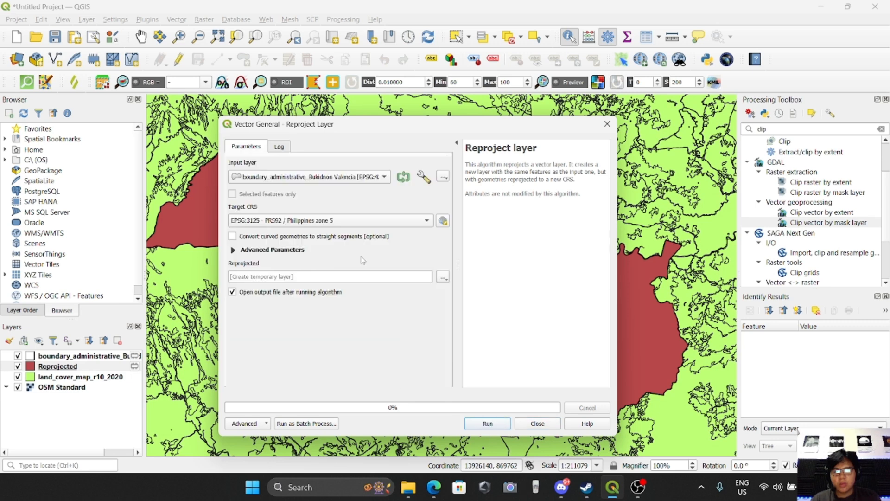
click(293, 178)
click(297, 190)
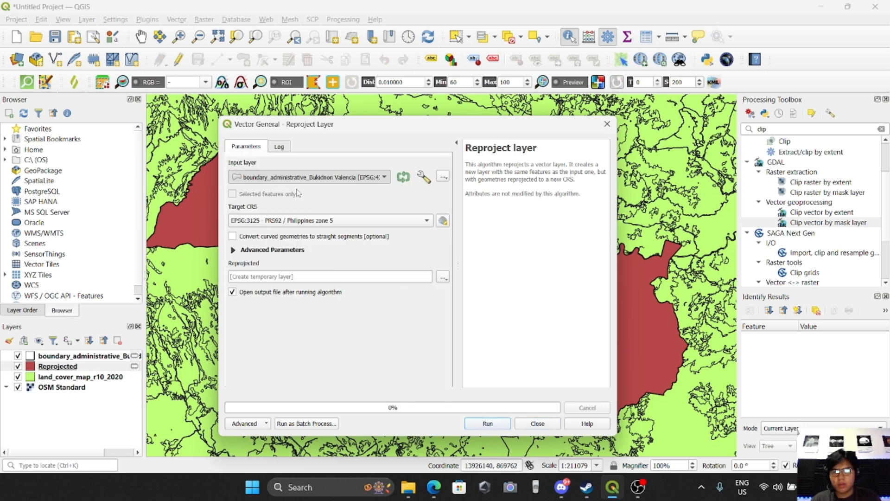
click(301, 223)
click(290, 228)
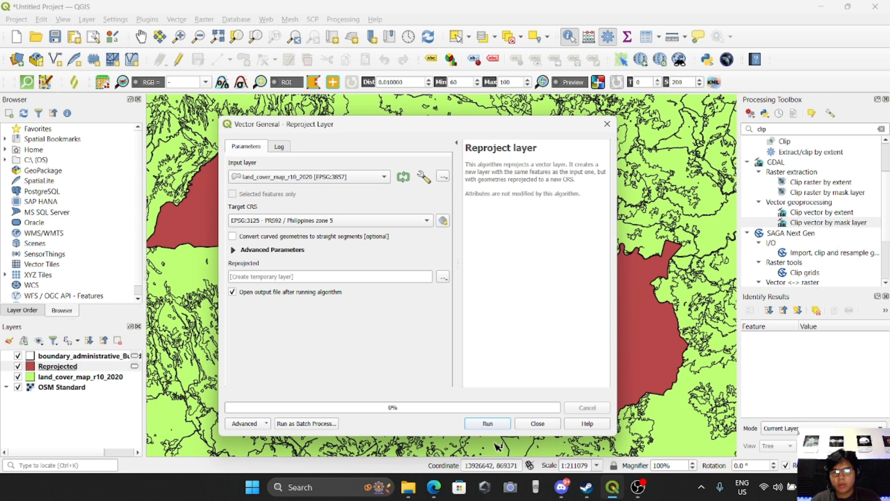
click(491, 424)
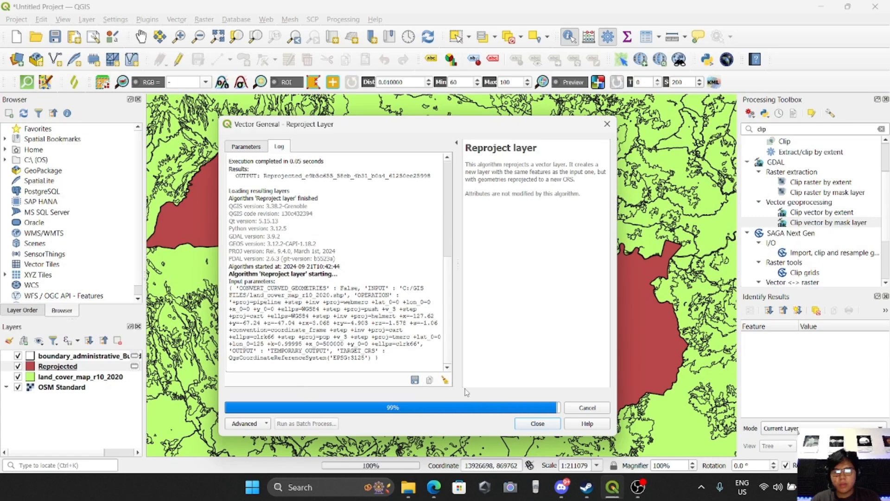
click(537, 423)
Remove the original boundary_administrative_Bukidnon Valencia and land_cover_map_r10_2020 layers from the project.
scroll(399, 296, down, 2)
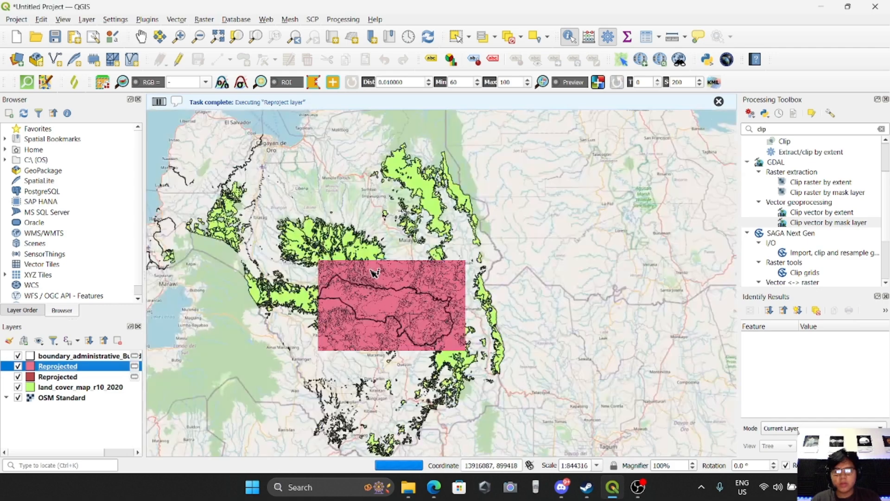
scroll(395, 305, up, 1)
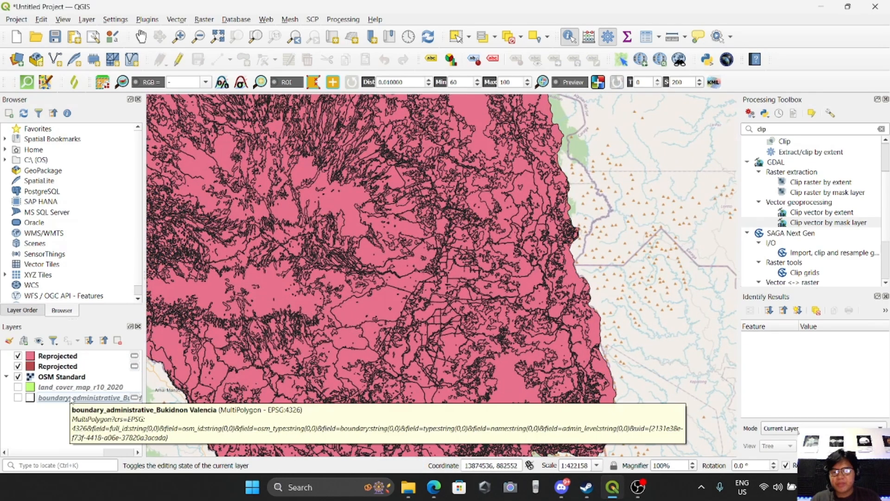
click(67, 399)
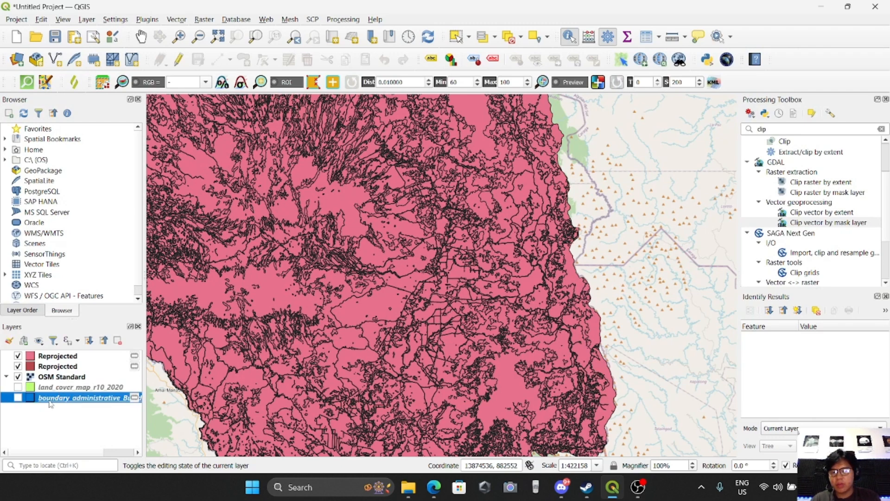
shift+click(63, 389)
right_click(77, 394)
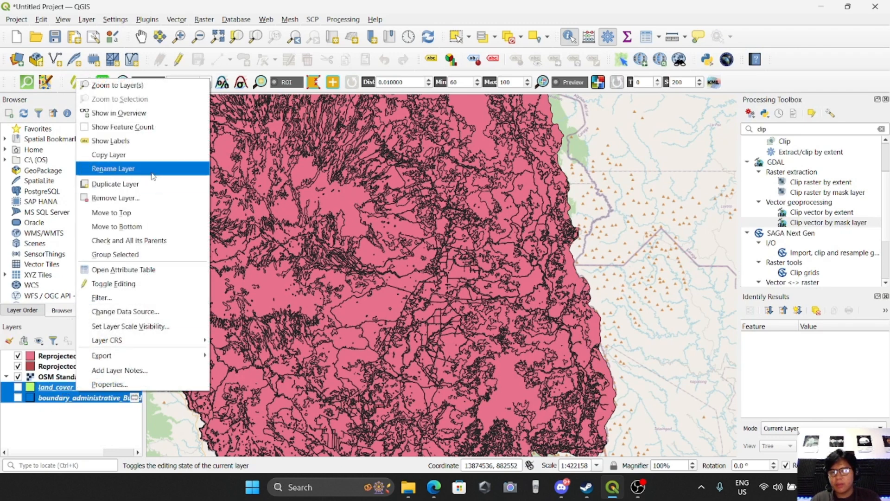
click(132, 197)
click(408, 256)
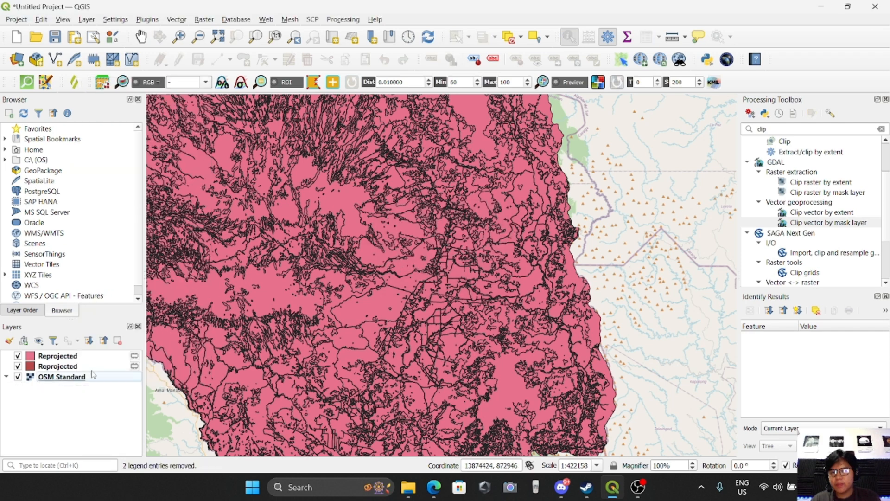
Check which Reprojected layer is the boundary and rename it BOUNDARY.
click(62, 357)
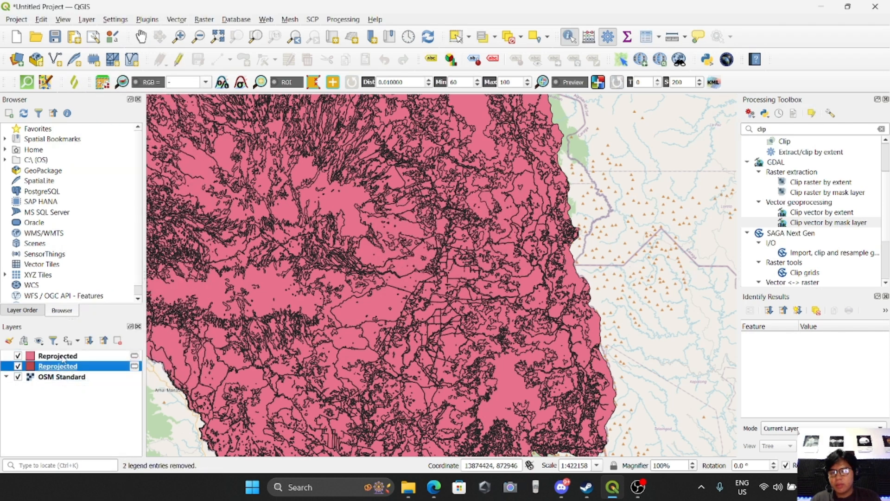
drag(56, 370, 72, 363)
double_click(58, 356)
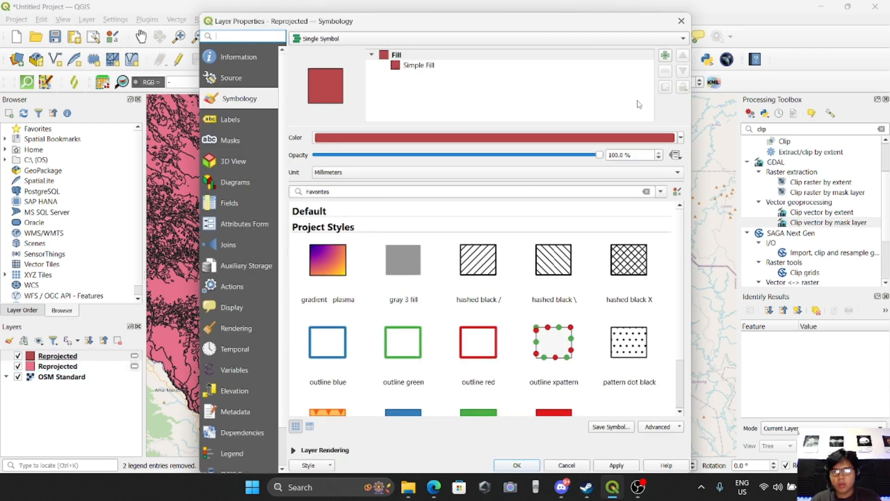
click(681, 21)
right_click(66, 356)
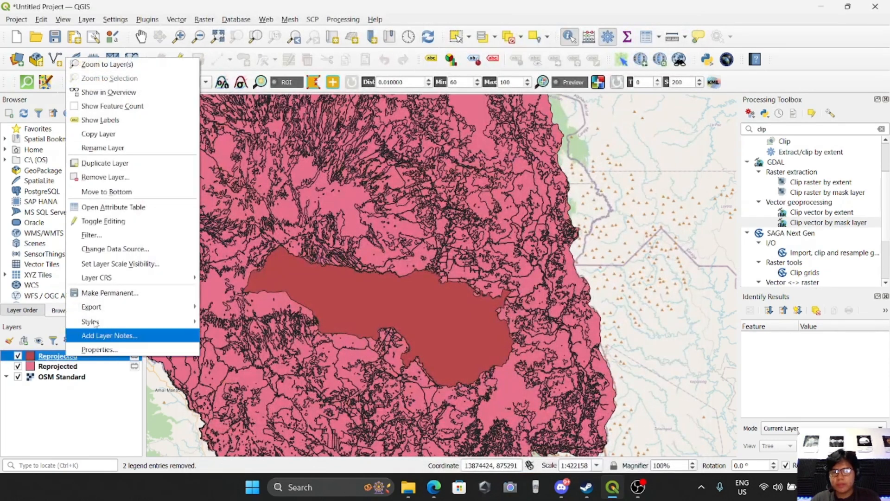
click(108, 148)
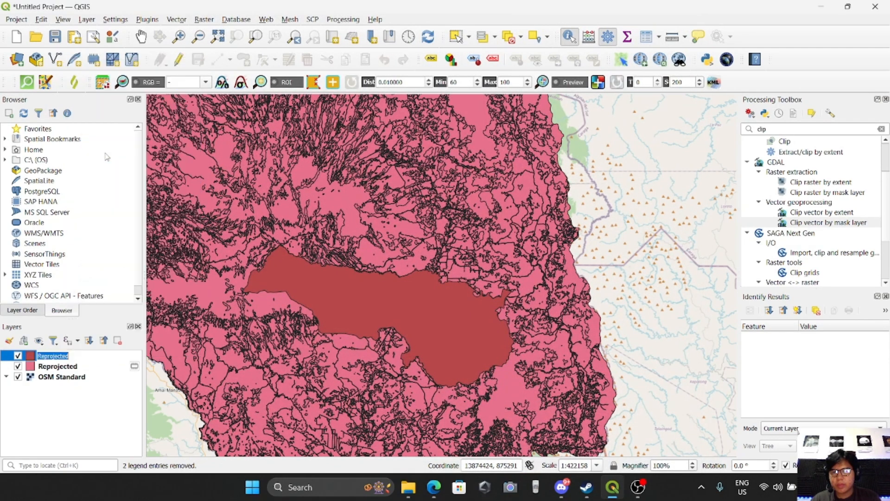
text(BOUN)
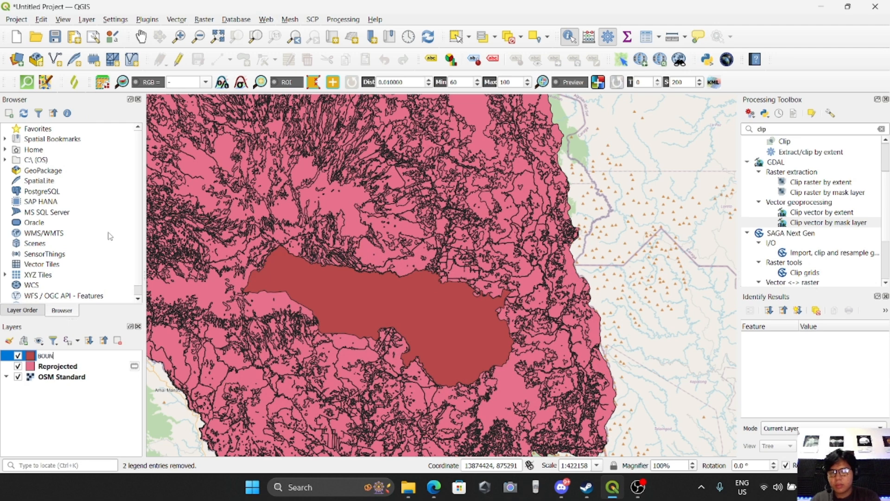
key(Return)
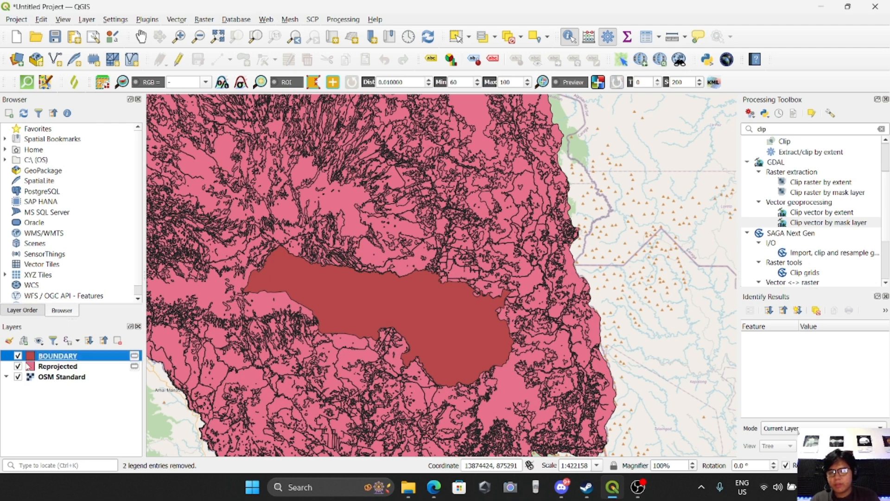
Rename the other Reprojected layer as LAND COVER.
right_click(23, 366)
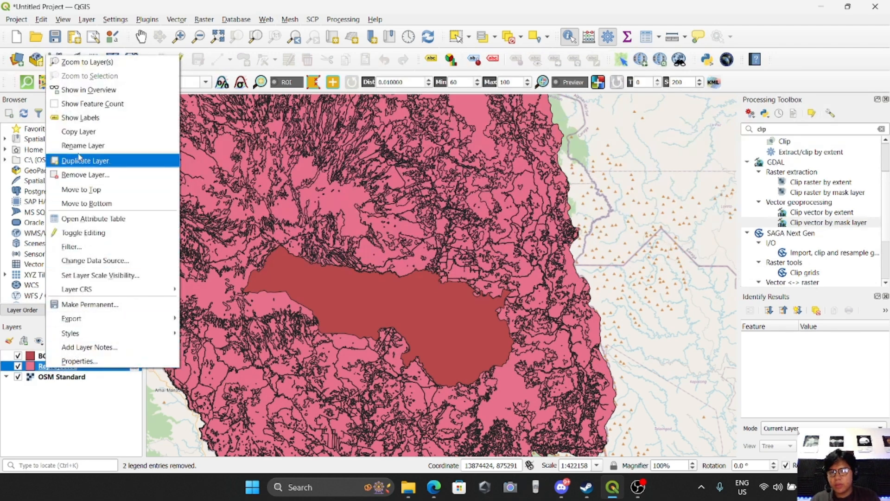
click(81, 145)
text(LAND COVER)
key(Return)
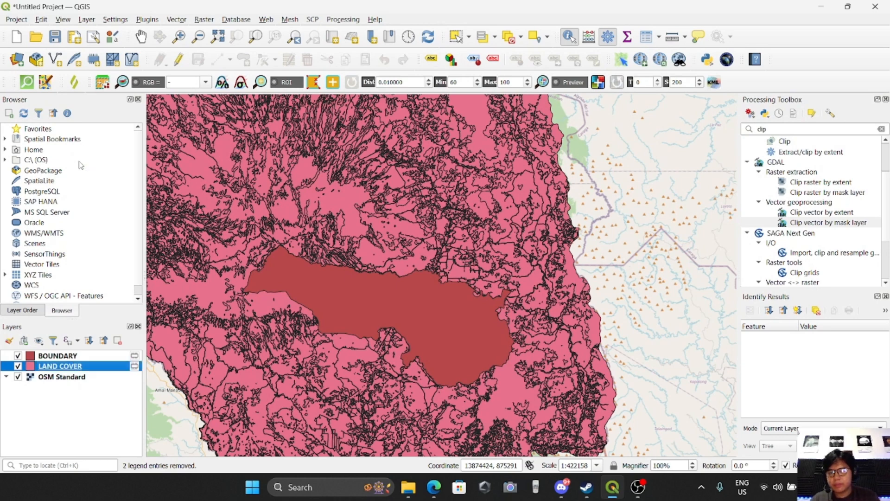
Restyle the BOUNDARY layer as an Outline: Simple Line symbol with a 0.46 mm stroke width.
click(65, 417)
drag(468, 407, 486, 399)
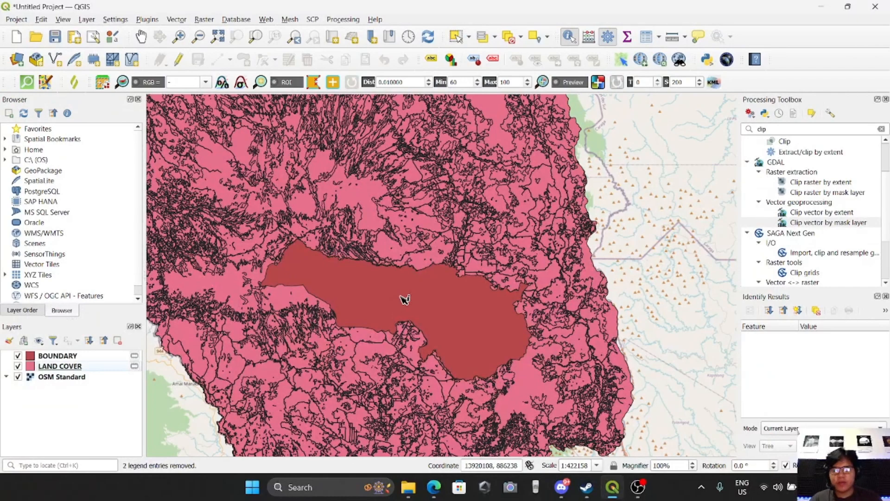
click(62, 356)
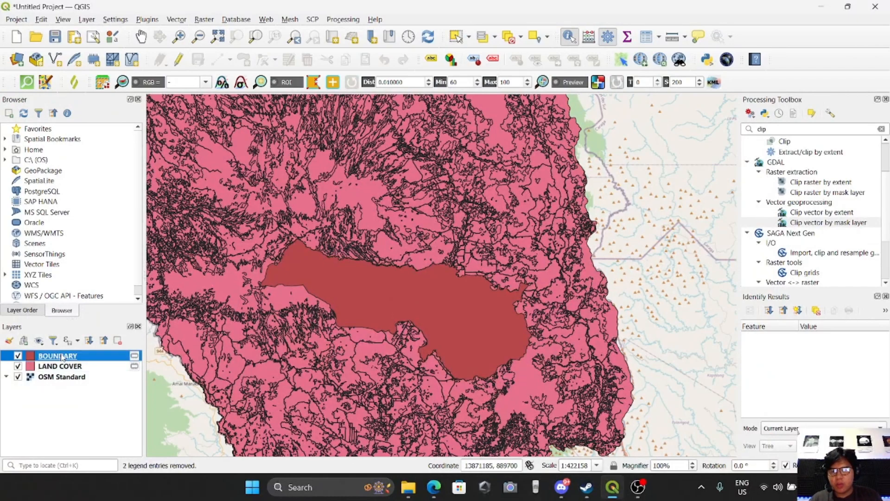
double_click(62, 356)
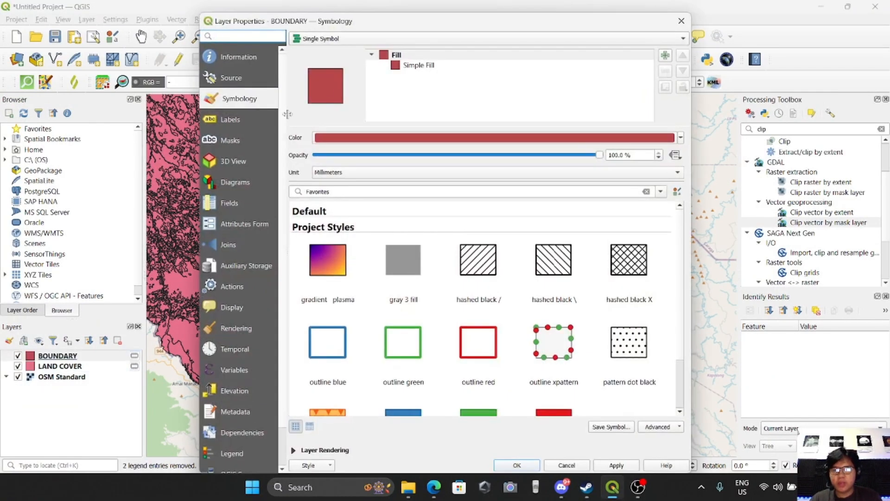
click(413, 66)
click(400, 134)
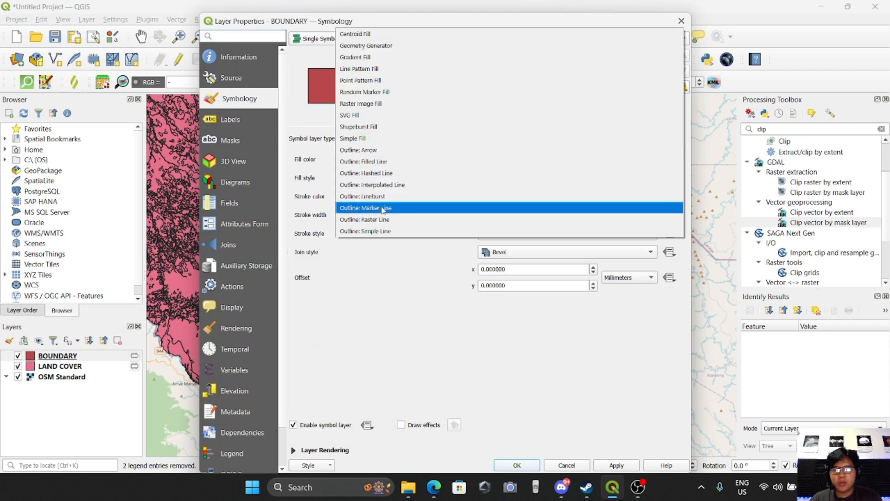
click(384, 232)
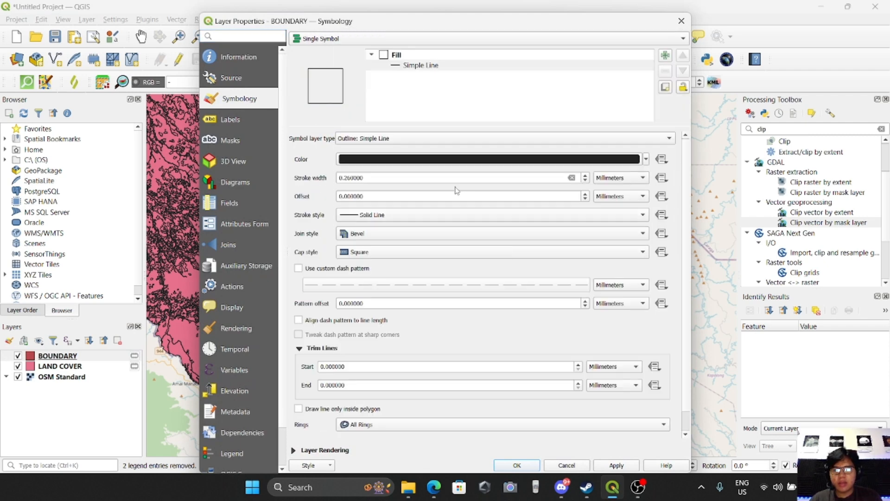
click(585, 175)
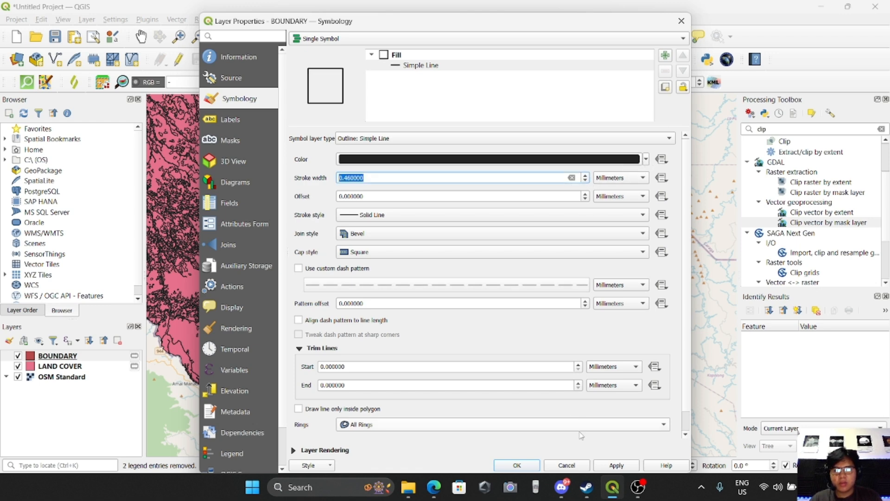
click(616, 466)
click(517, 465)
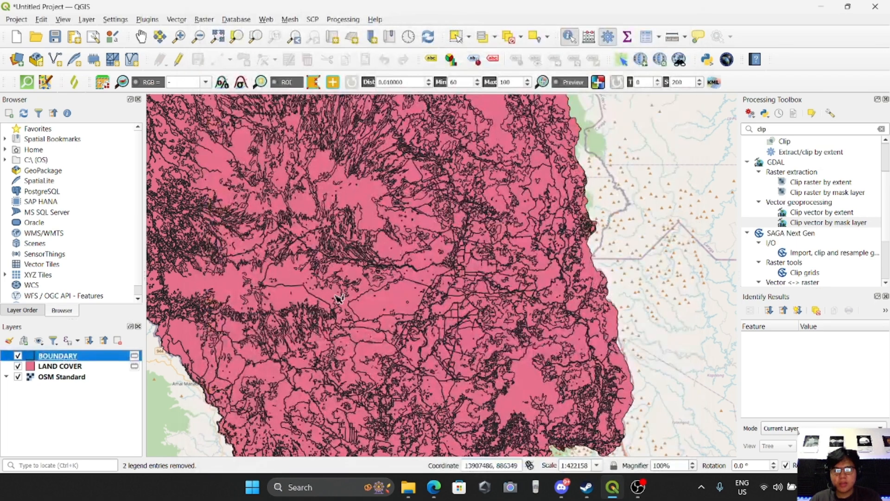
Clip the LAND COVER layer using BOUNDARY as the mask layer with the Clip vector by mask layer tool.
scroll(328, 308, up, 1)
scroll(366, 308, down, 1)
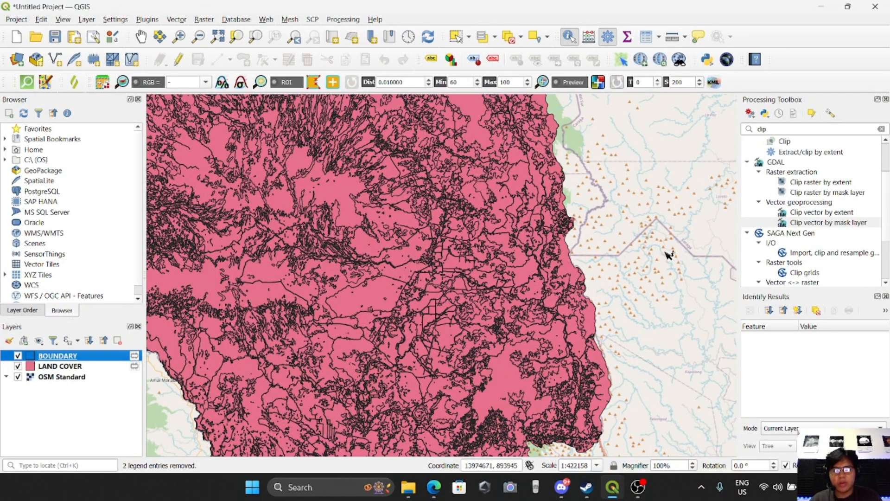
click(773, 129)
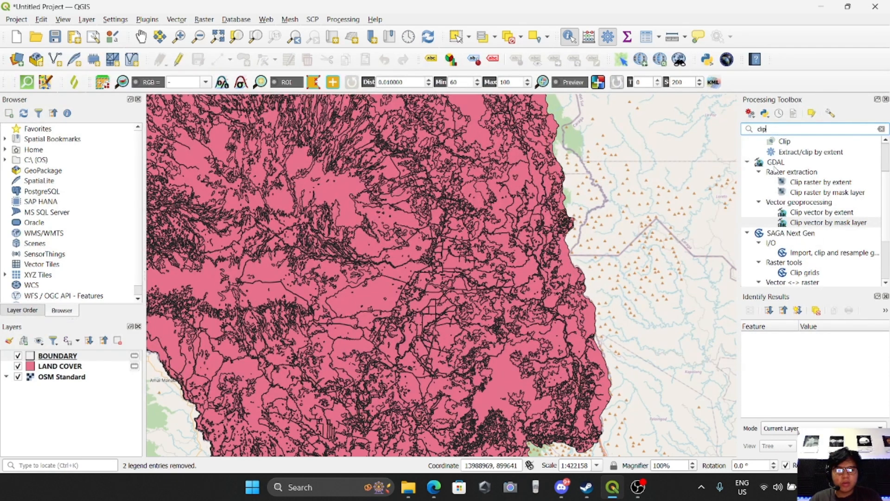
double_click(820, 224)
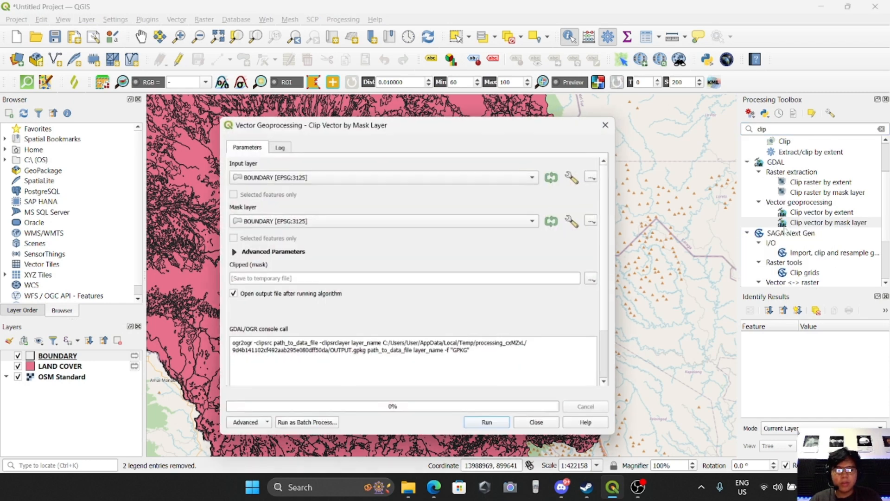
click(294, 178)
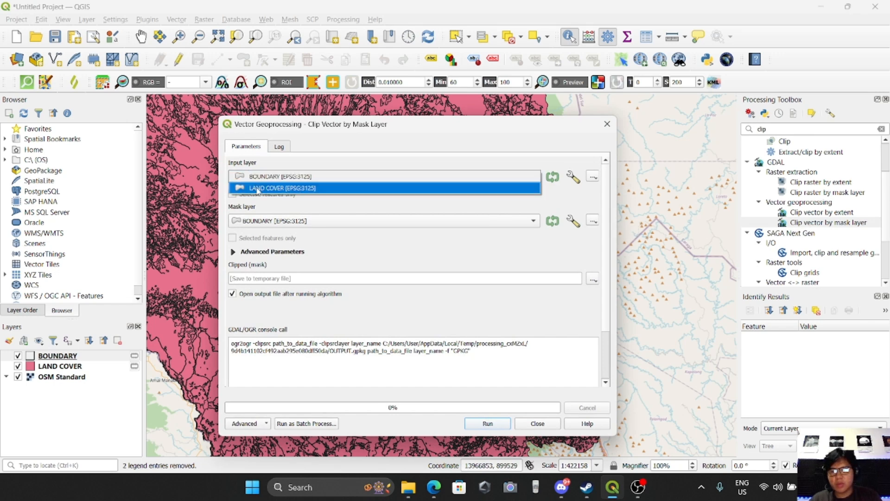
click(258, 188)
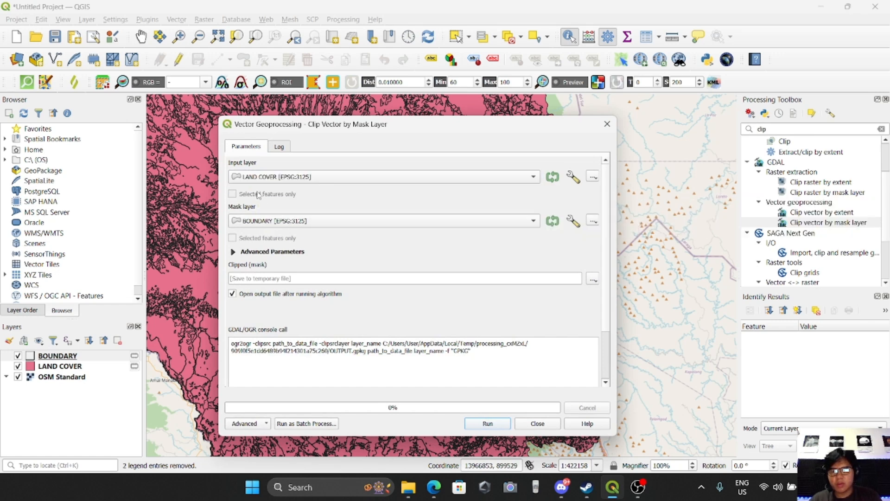
click(273, 223)
click(278, 220)
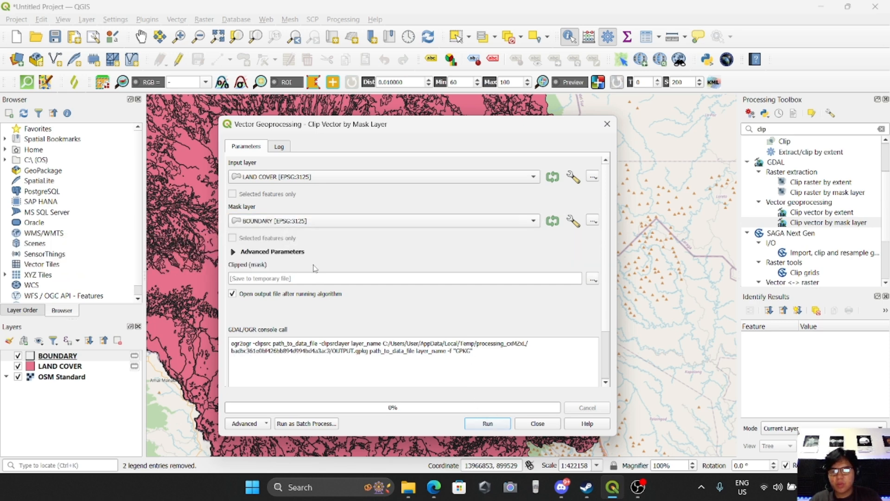
click(486, 424)
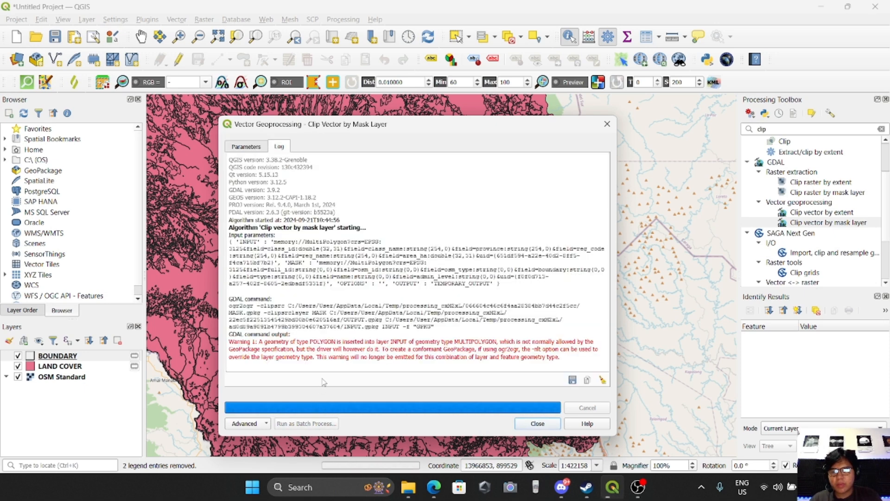
click(538, 423)
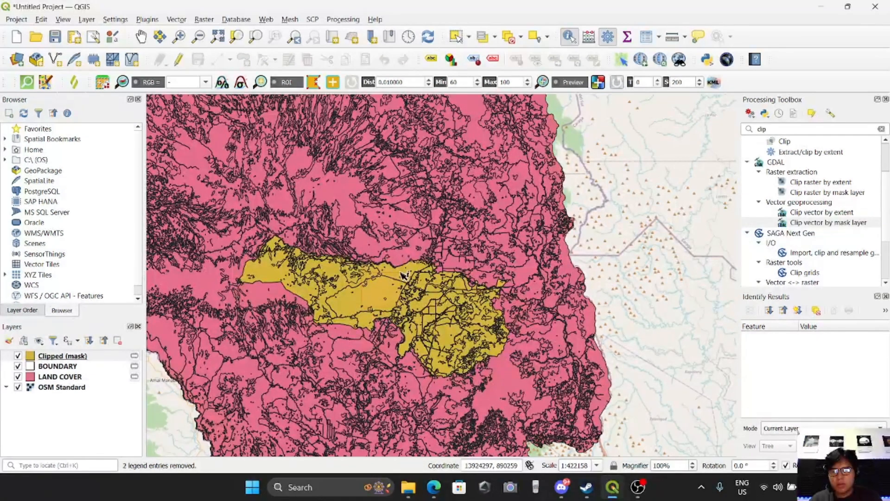
Identify a feature of the clipped layer, then clear the result and select the LAND COVER layer.
click(400, 276)
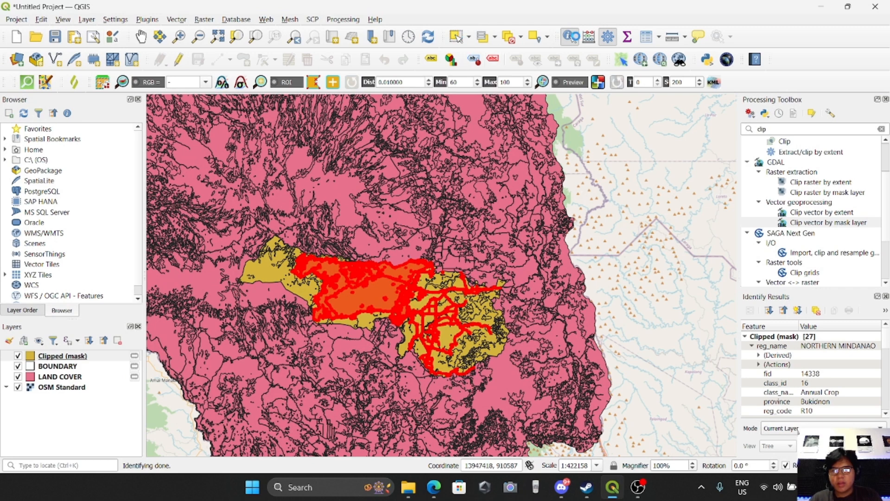
click(549, 94)
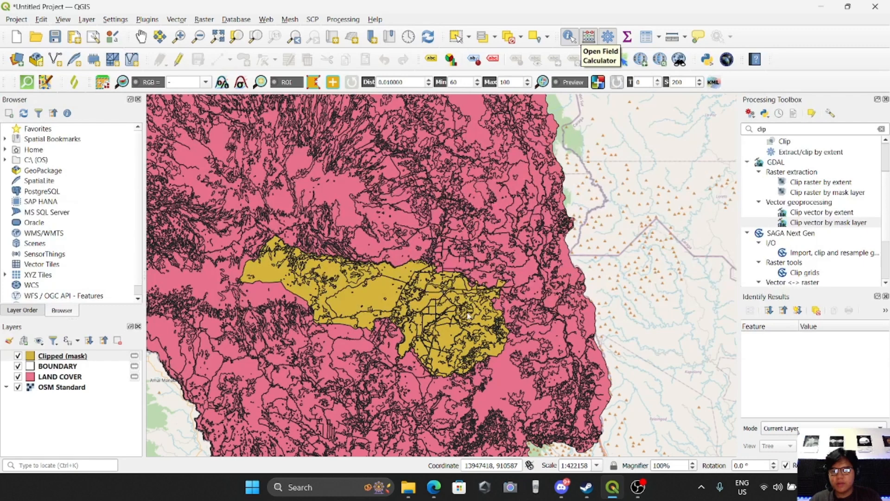
click(47, 377)
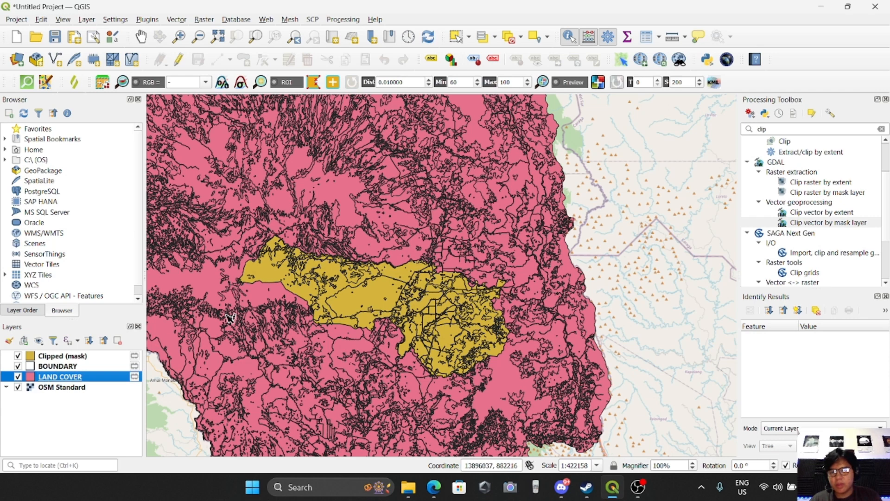
Remove the original unclipped LAND COVER layer from the project.
click(18, 377)
drag(61, 380, 57, 395)
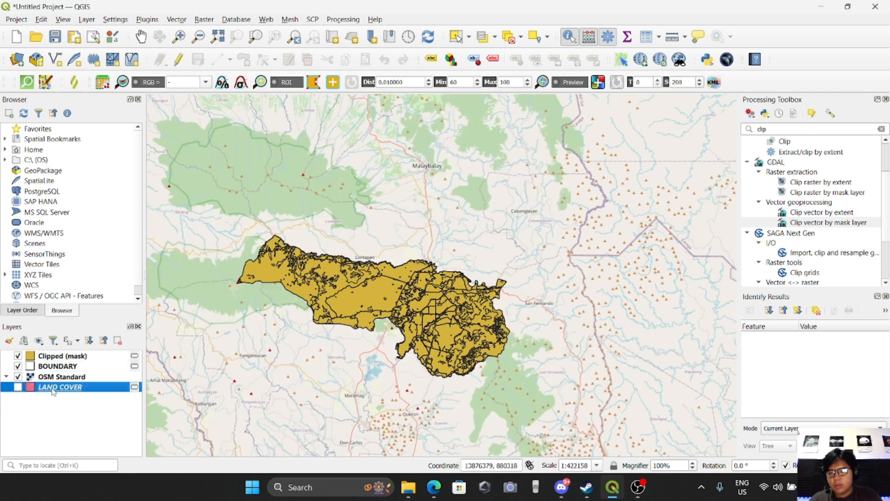
right_click(51, 387)
click(70, 194)
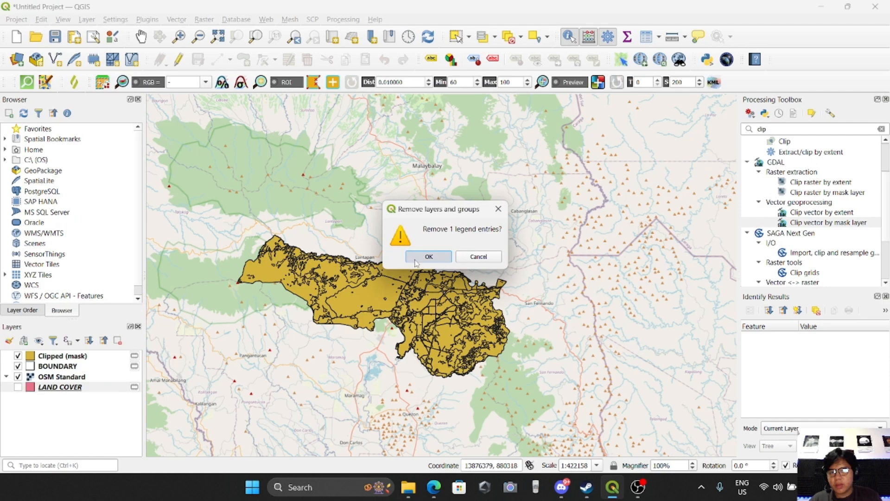
click(408, 262)
click(65, 362)
click(64, 357)
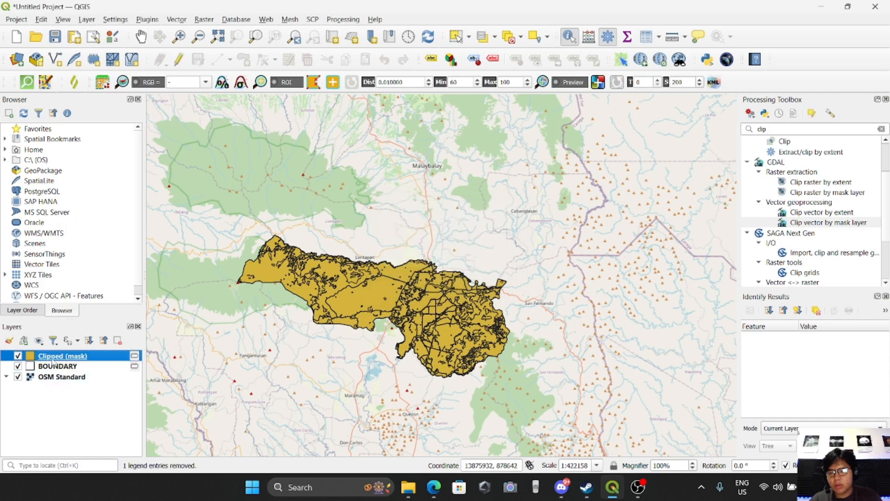
double_click(84, 360)
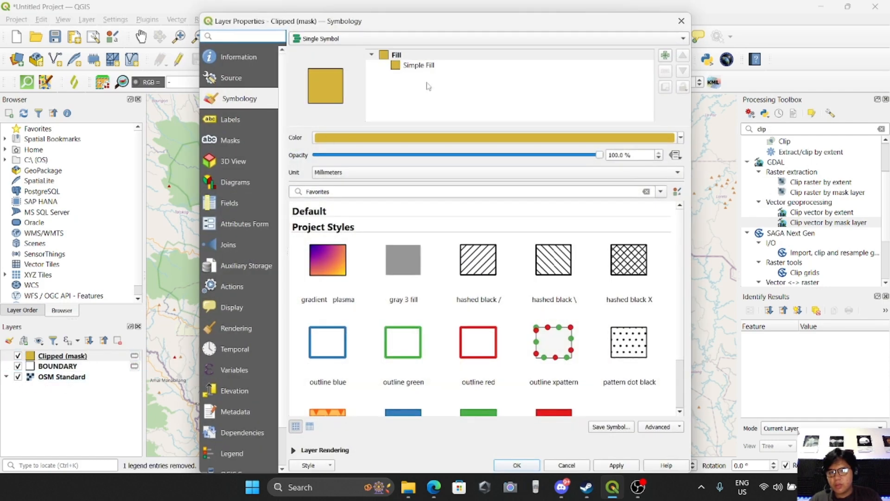
key(Escape)
Rename the Clipped (mask) layer as LAND COVER.
right_click(92, 356)
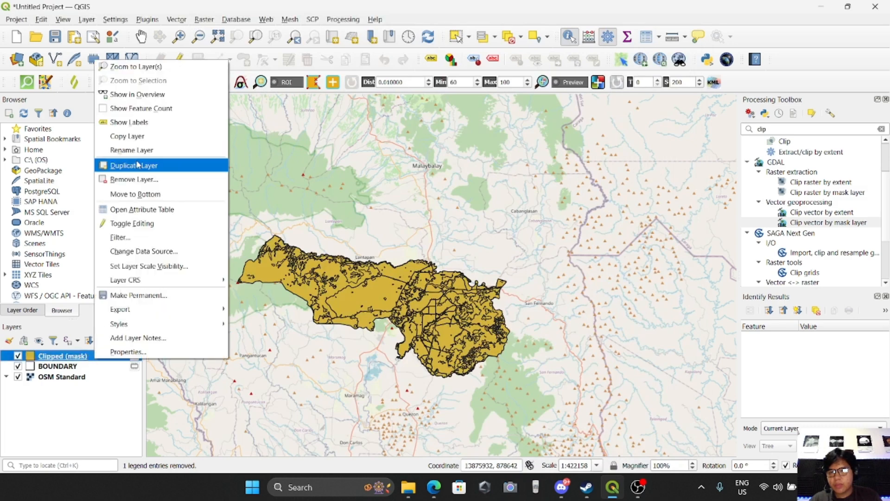
click(121, 147)
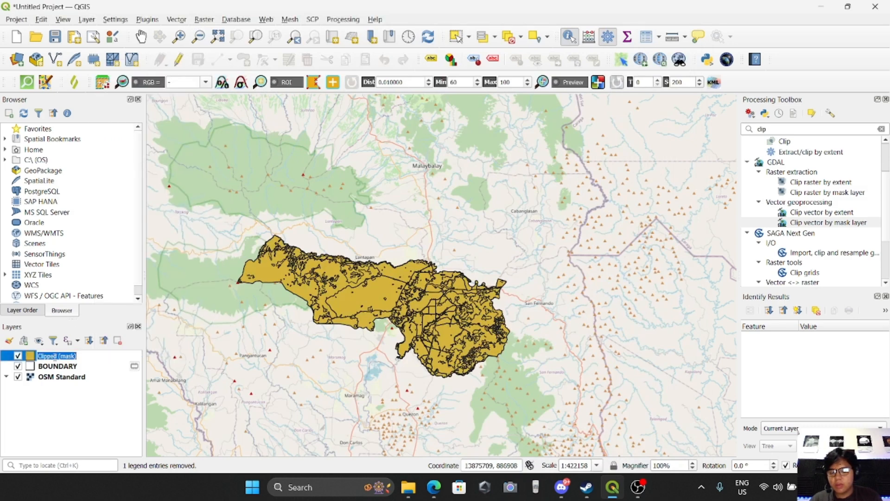
key(BackSpace)
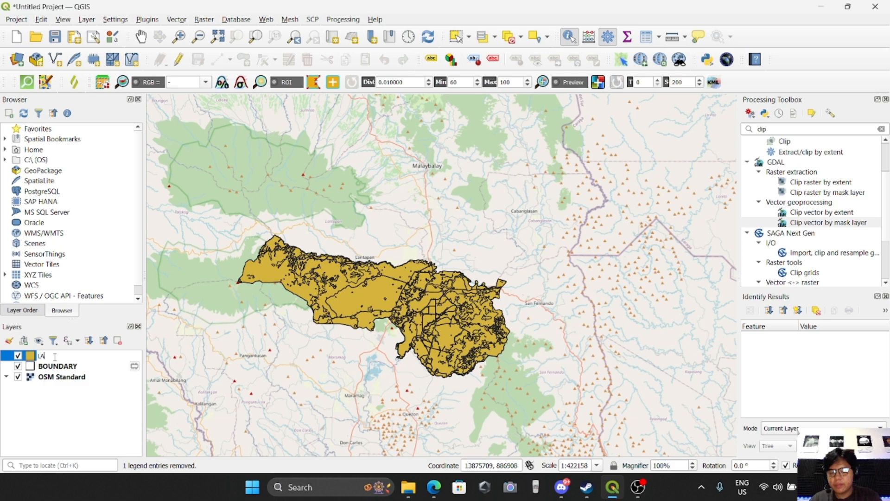
text(LAND COVER)
key(Return)
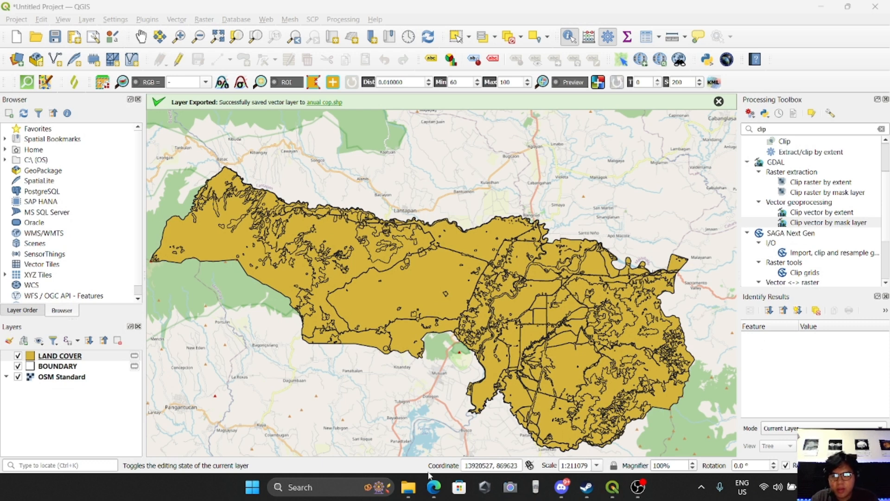
Open the LAND COVER layer's attribute table in a smaller window.
right_click(68, 357)
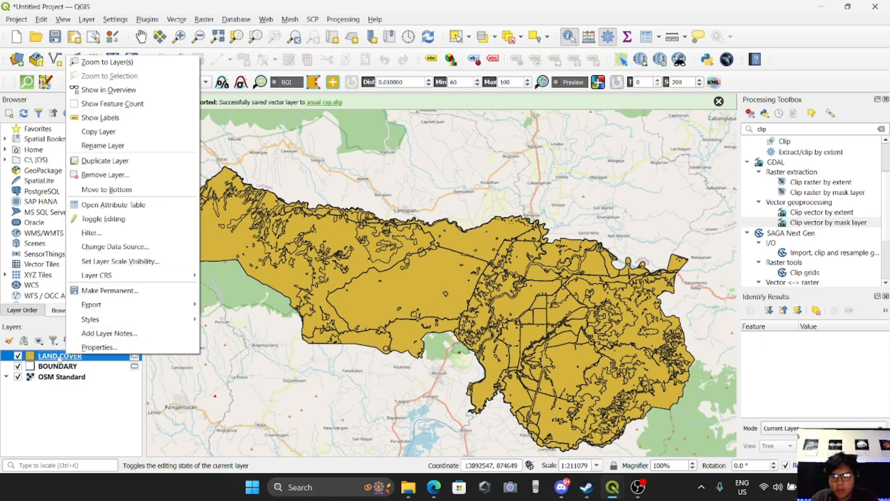
click(86, 206)
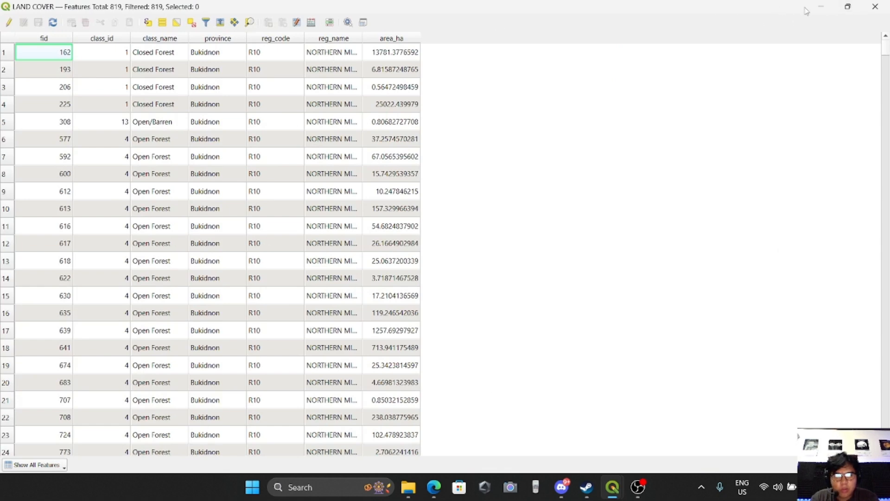
click(848, 7)
drag(273, 106, 391, 110)
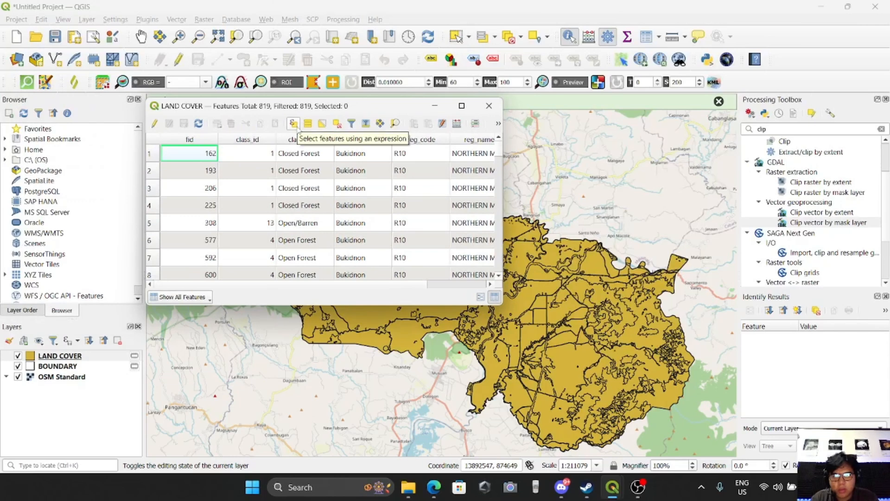
drag(371, 107, 307, 103)
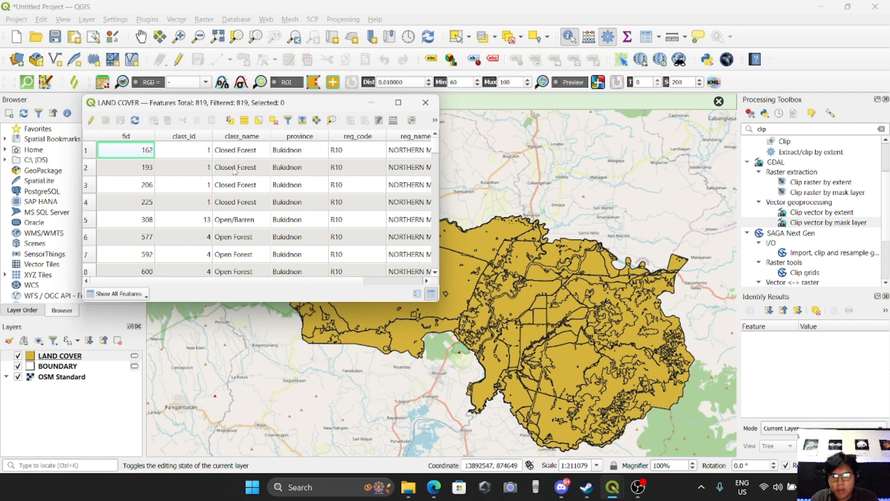
drag(434, 153, 439, 249)
drag(435, 228, 435, 141)
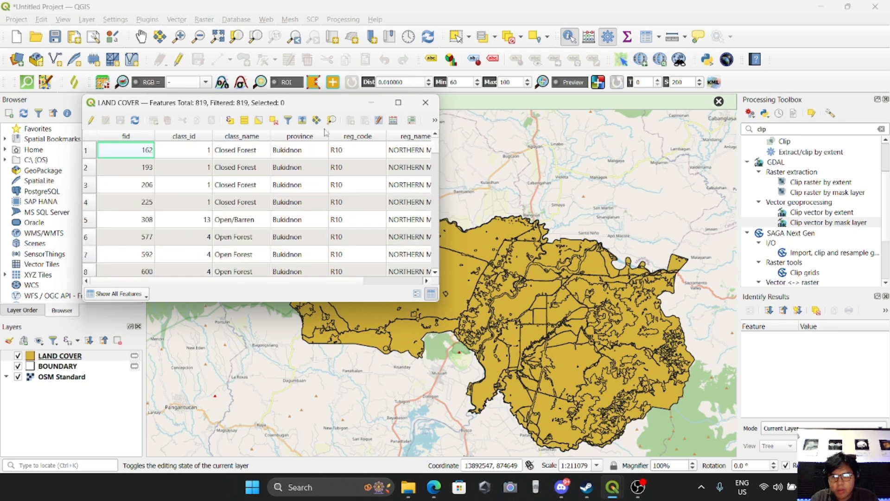
Select the LAND COVER features with the expression "class_name" = 'Annual Crop' and close the dialogs.
click(230, 122)
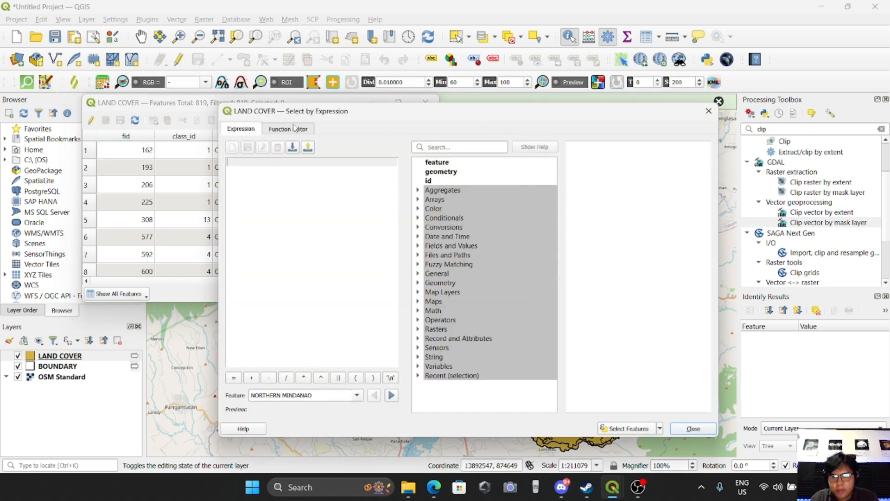
drag(425, 121, 476, 107)
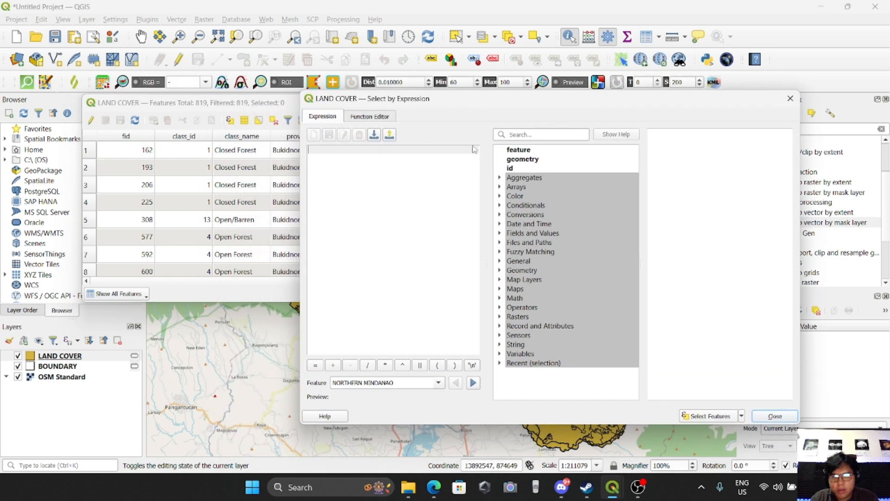
click(504, 233)
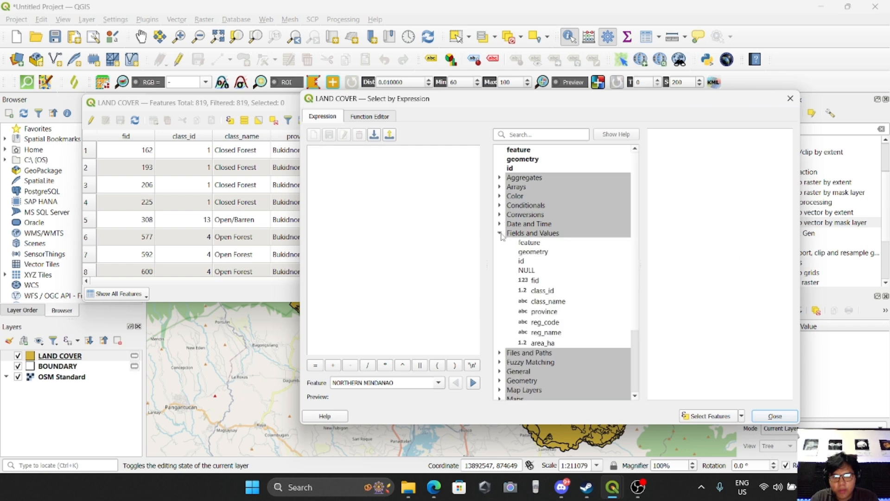
double_click(548, 302)
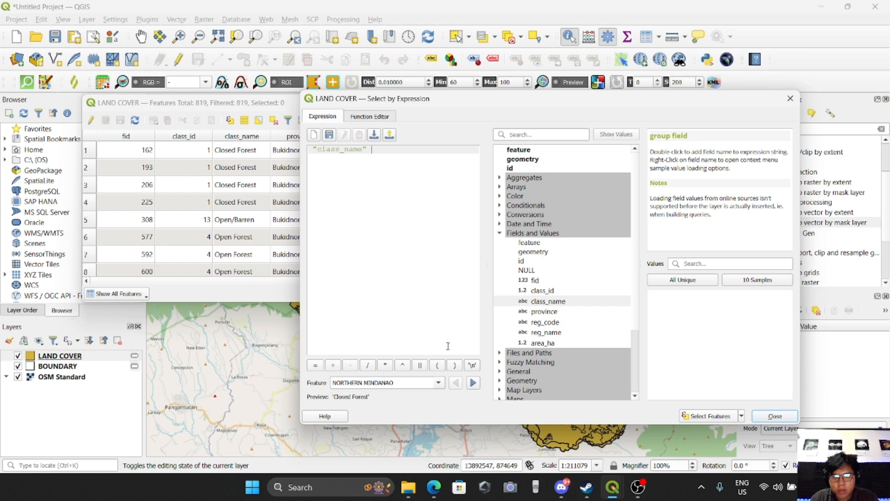
click(683, 280)
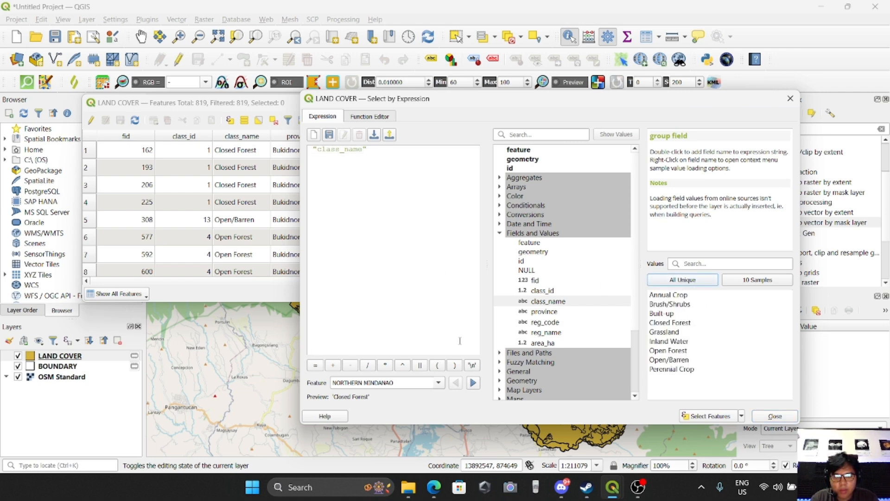
click(389, 152)
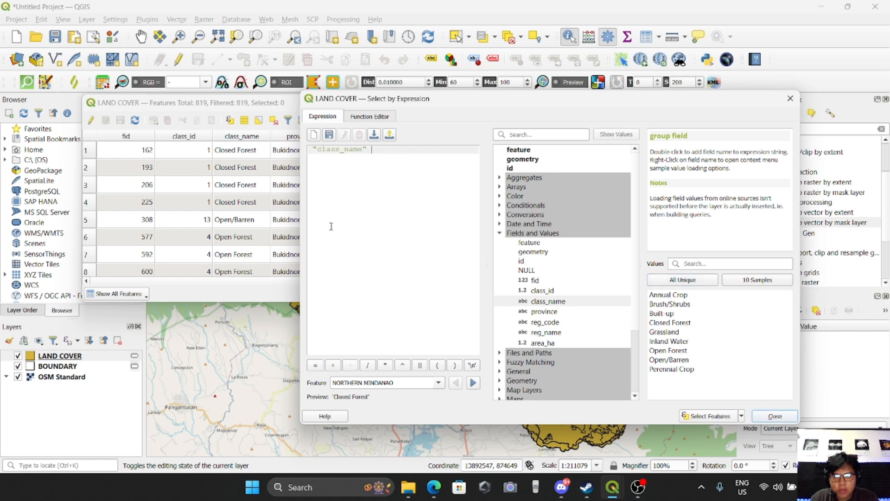
click(315, 366)
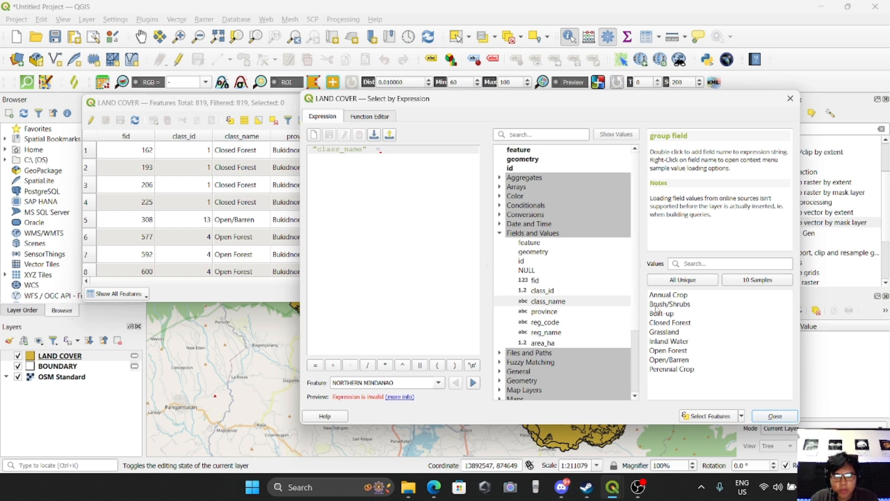
double_click(670, 296)
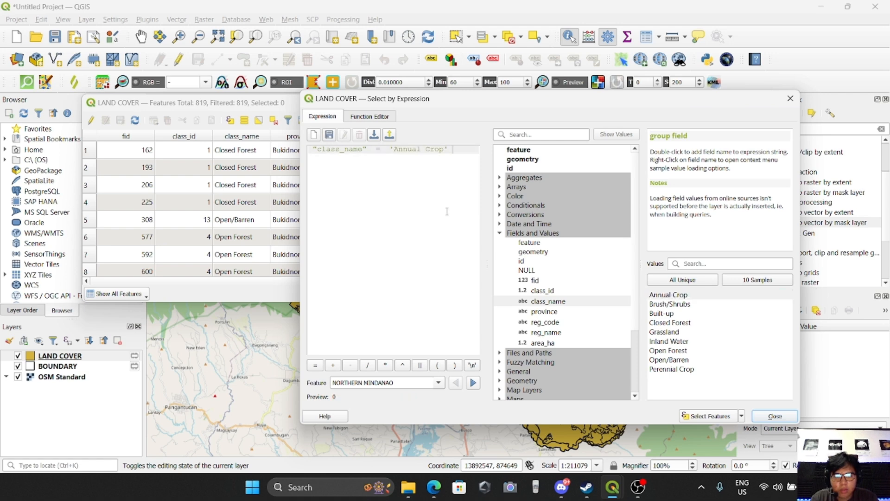
click(710, 417)
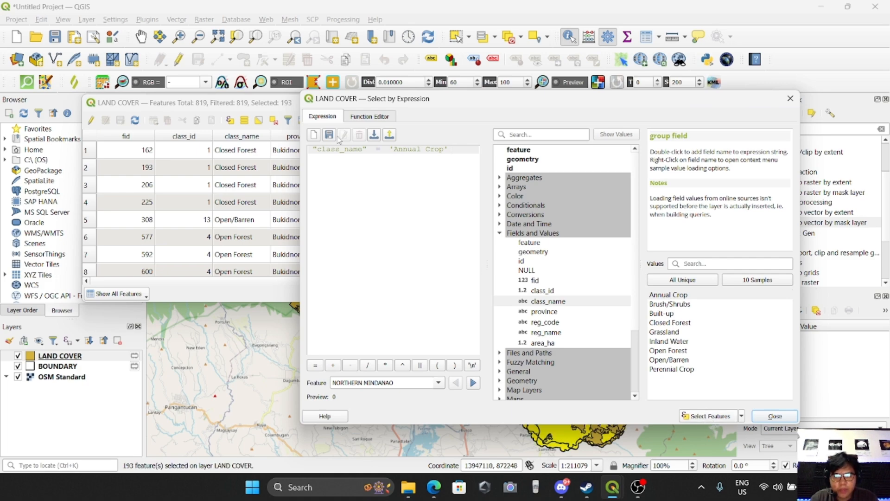
drag(245, 104, 514, 167)
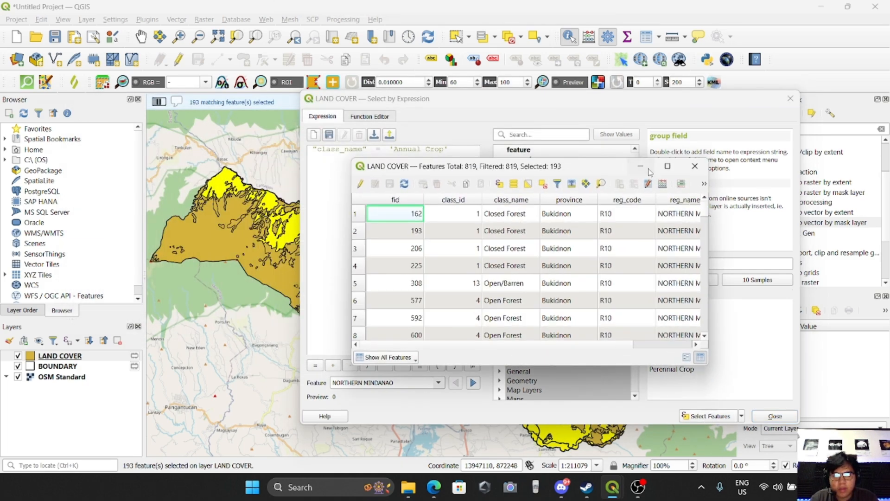
click(702, 109)
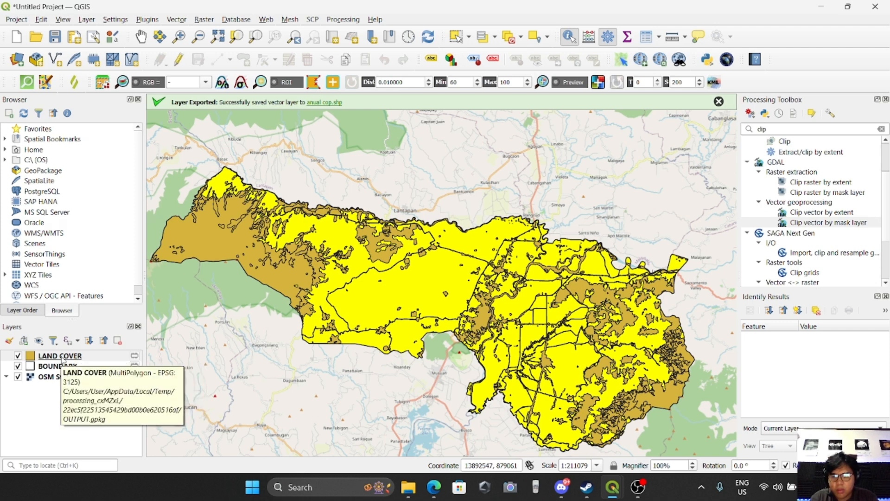
Export the selected features as an ESRI Shapefile named Annual Crop in PRS92 Philippines zone 5.
right_click(62, 358)
mouse_move(91, 313)
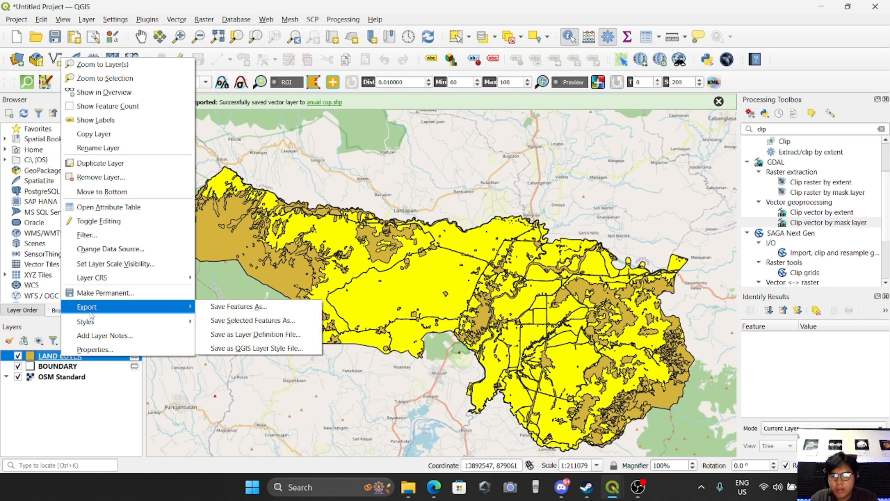
click(239, 326)
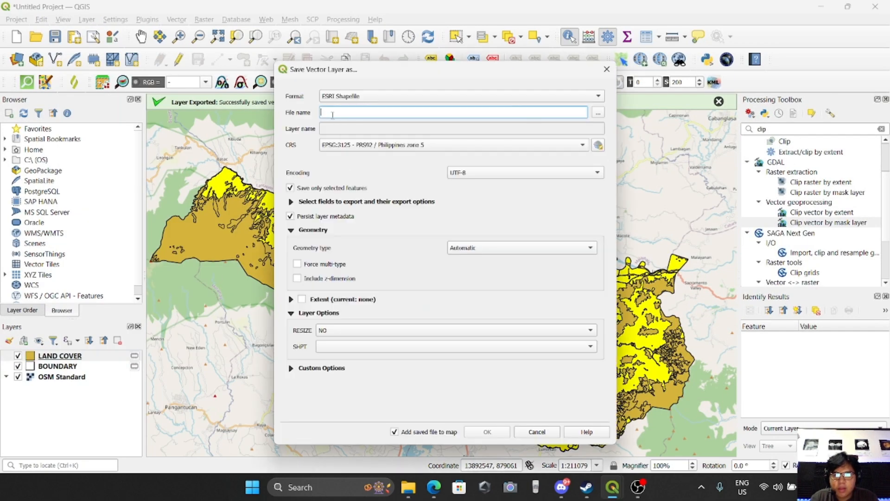
drag(351, 73, 354, 103)
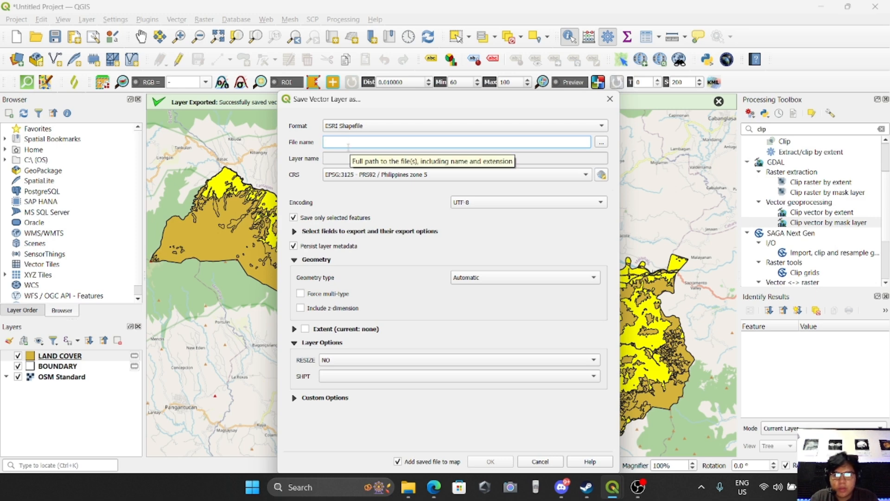
text(AnnualCrop)
click(504, 461)
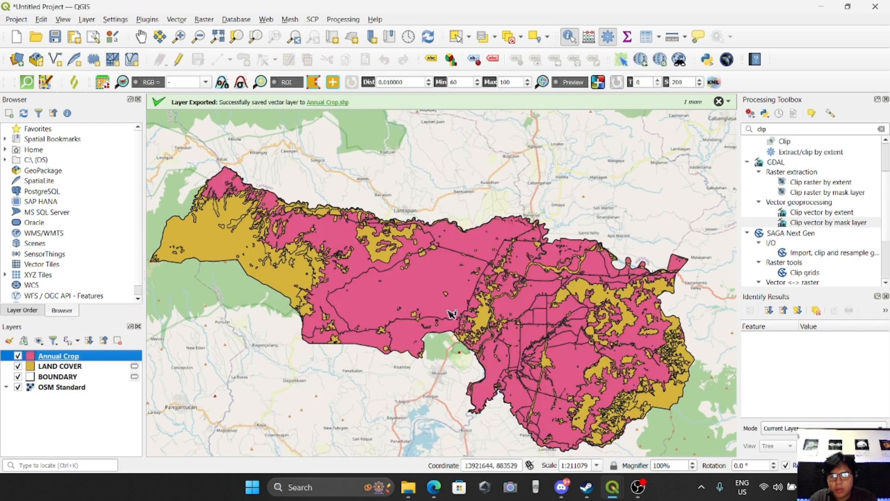
Toggle the LAND COVER layer's visibility to compare the Annual Crop layer against the boundary.
scroll(413, 324, down, 1)
scroll(413, 324, up, 1)
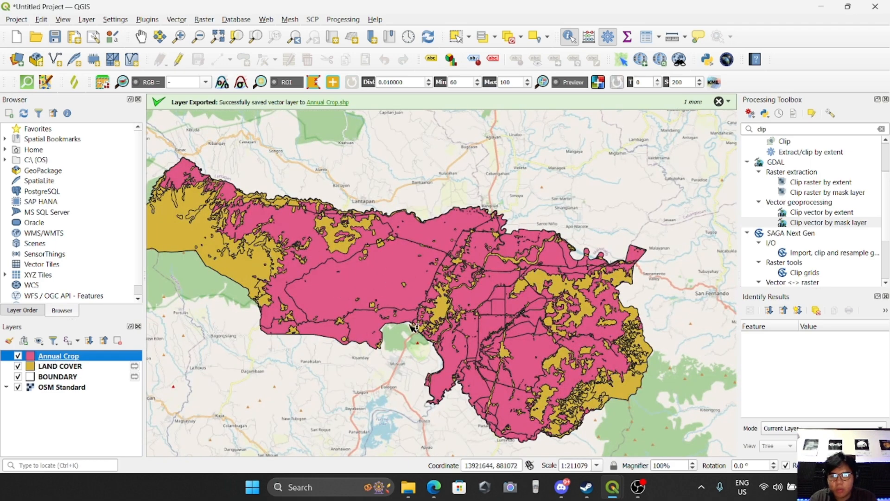
scroll(311, 294, down, 1)
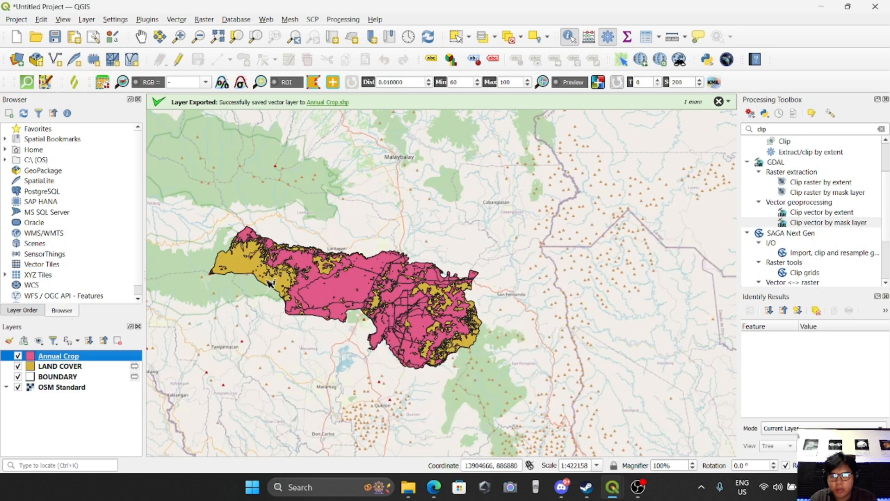
scroll(247, 274, up, 1)
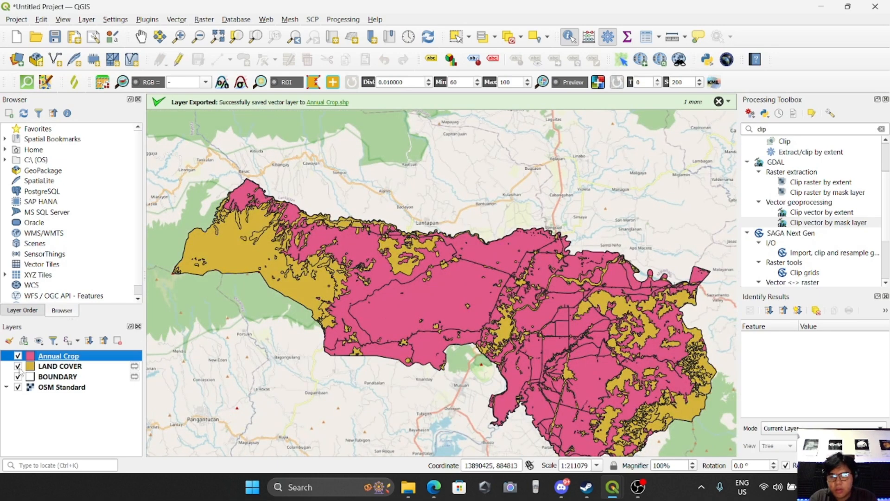
click(18, 366)
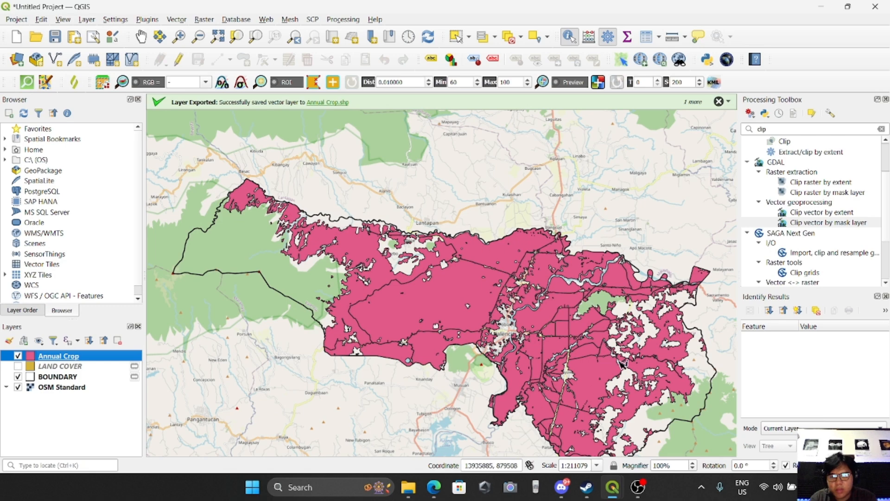
scroll(385, 325, down, 1)
scroll(389, 325, up, 1)
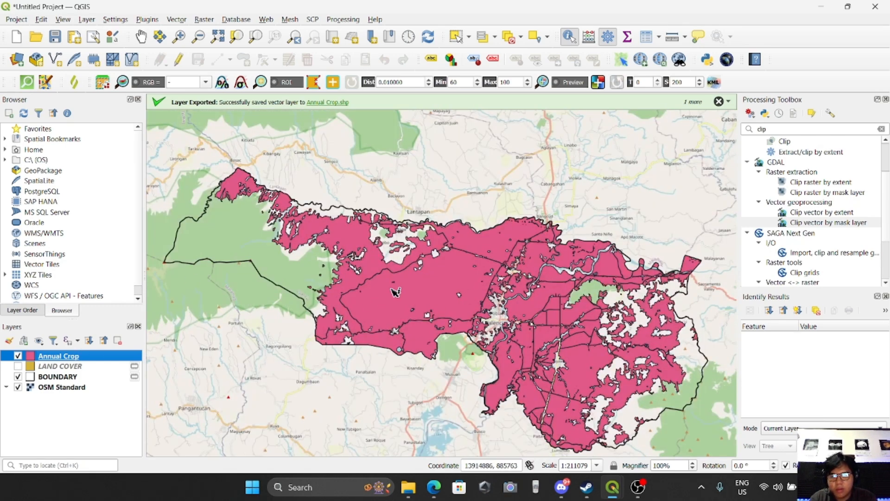
click(18, 366)
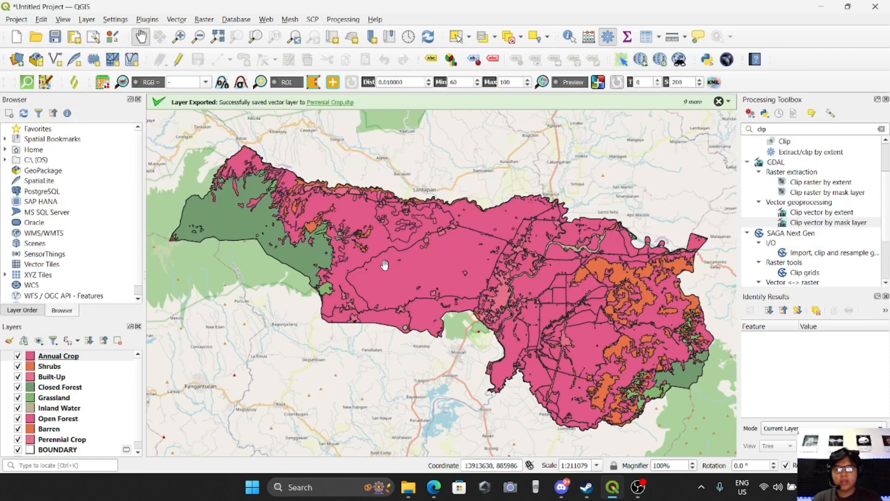
Set the Annual Crop layer's simple fill stroke style to No Line and apply the symbology.
right_click(66, 358)
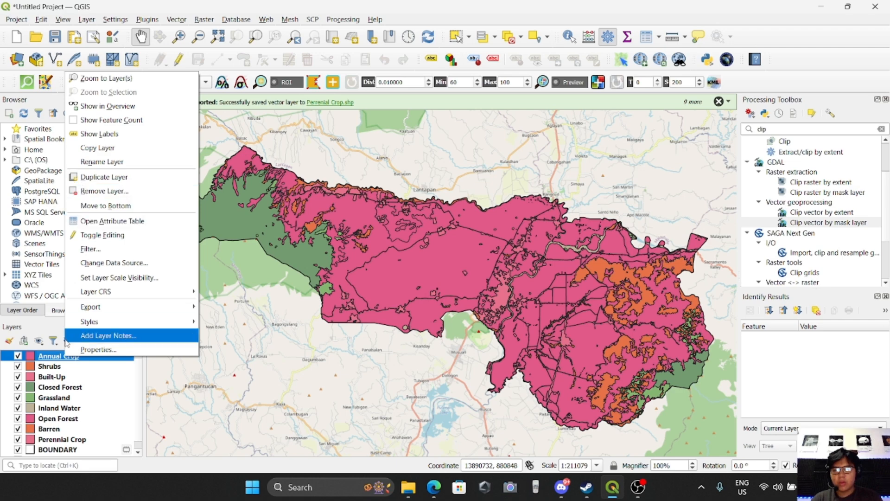
click(111, 349)
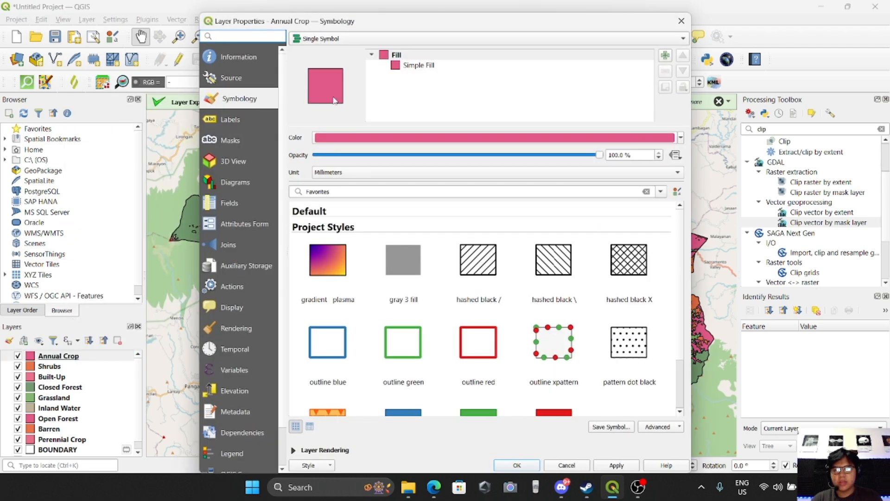
click(414, 68)
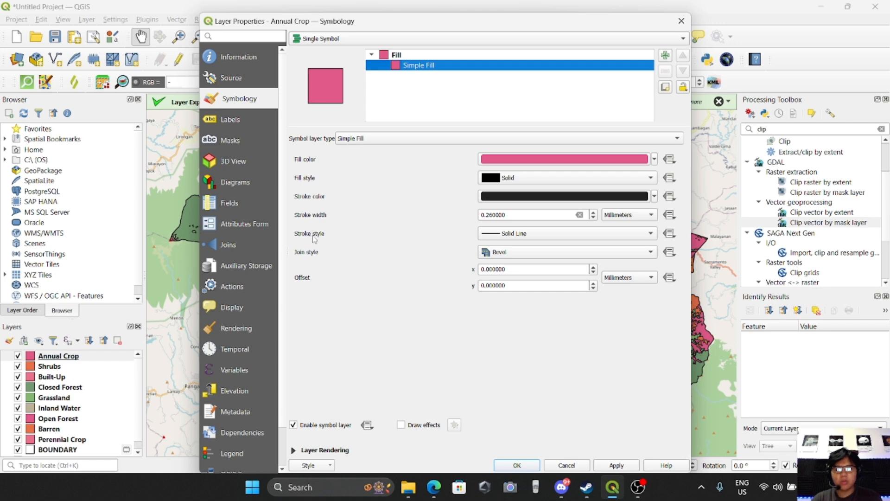
click(493, 240)
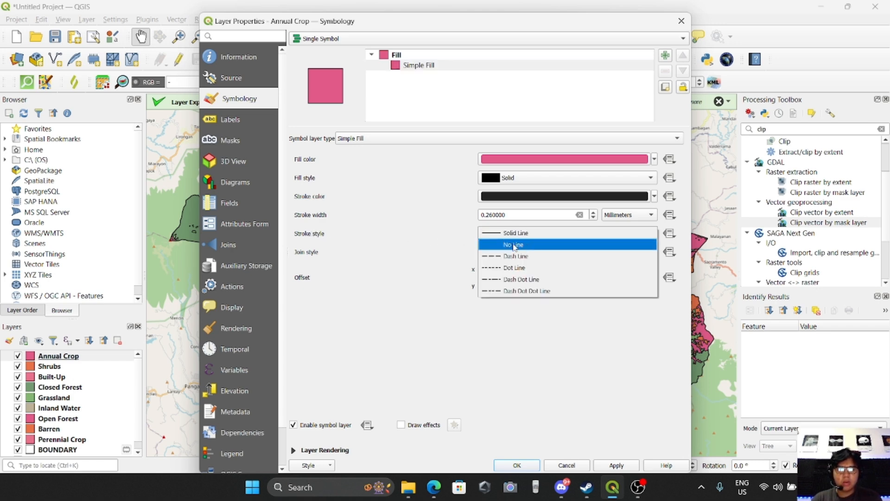
click(514, 246)
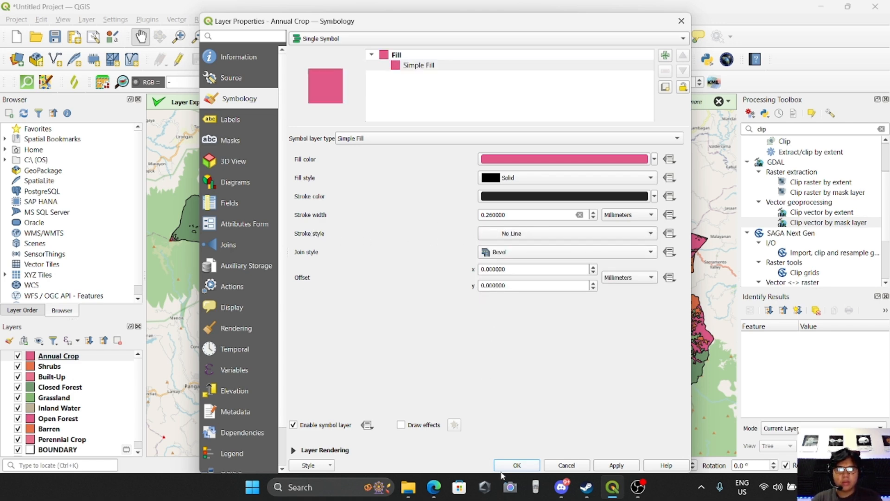
click(617, 466)
click(517, 466)
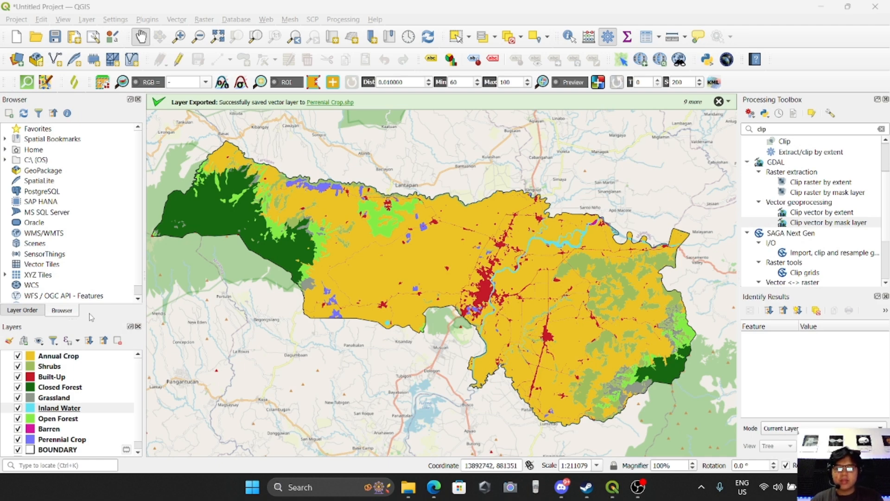
Zoom and pan around the styled land cover map to inspect the Built-Up areas.
drag(512, 302, 510, 369)
scroll(552, 333, up, 2)
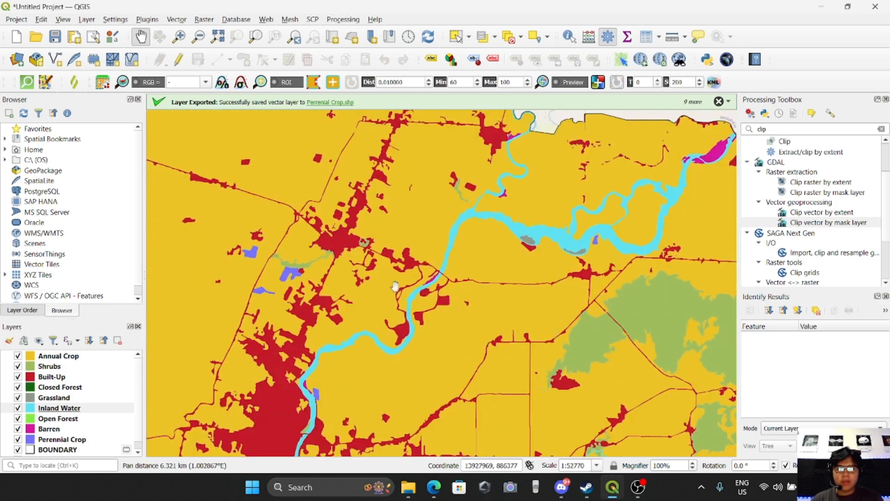
scroll(323, 251, down, 1)
drag(361, 279, 478, 248)
drag(299, 260, 343, 307)
drag(403, 295, 312, 278)
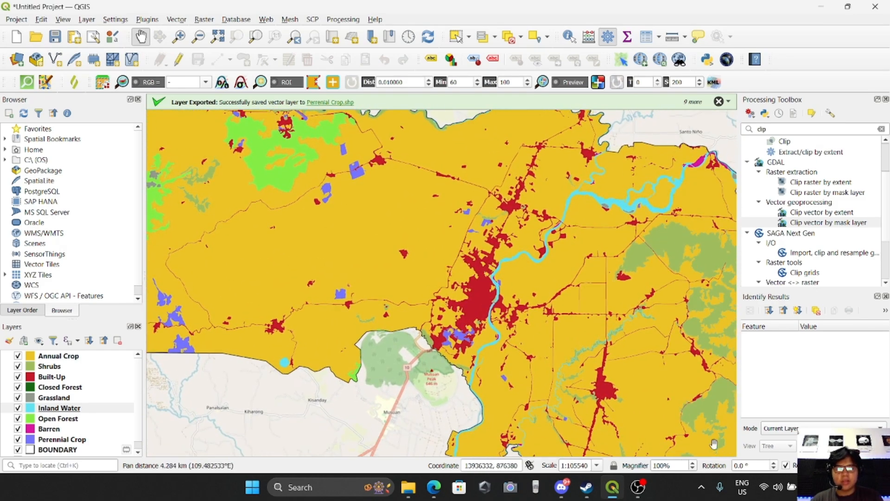
scroll(499, 309, down, 1)
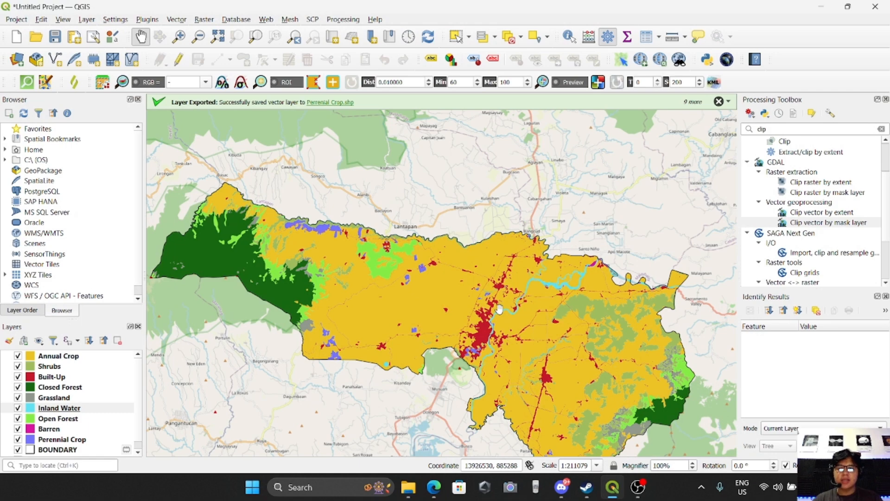
scroll(498, 318, down, 1)
scroll(508, 367, up, 1)
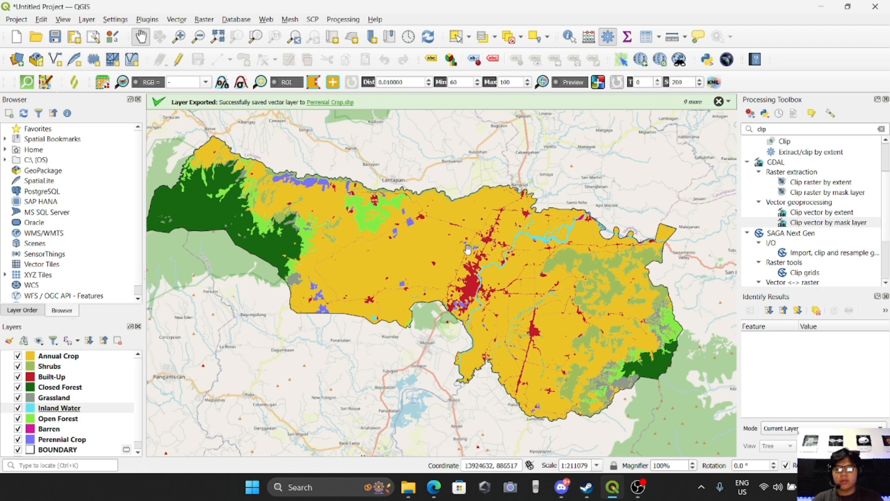
click(55, 377)
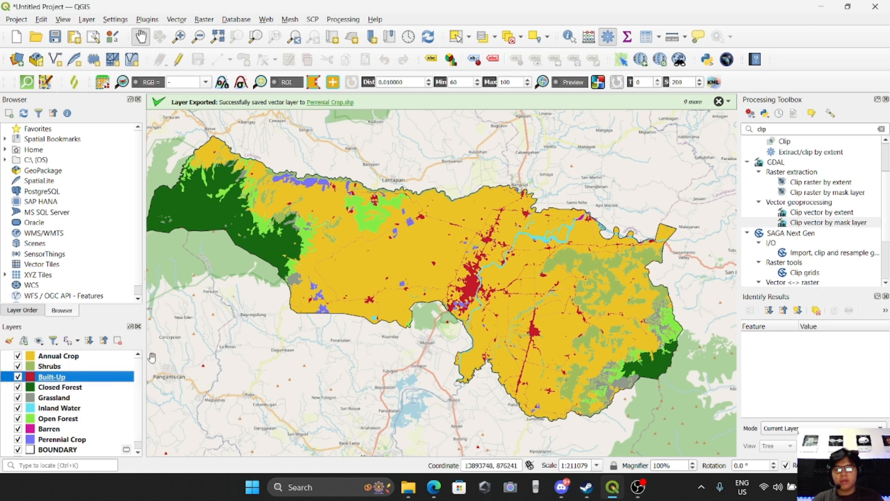
drag(456, 251, 457, 280)
scroll(504, 317, up, 1)
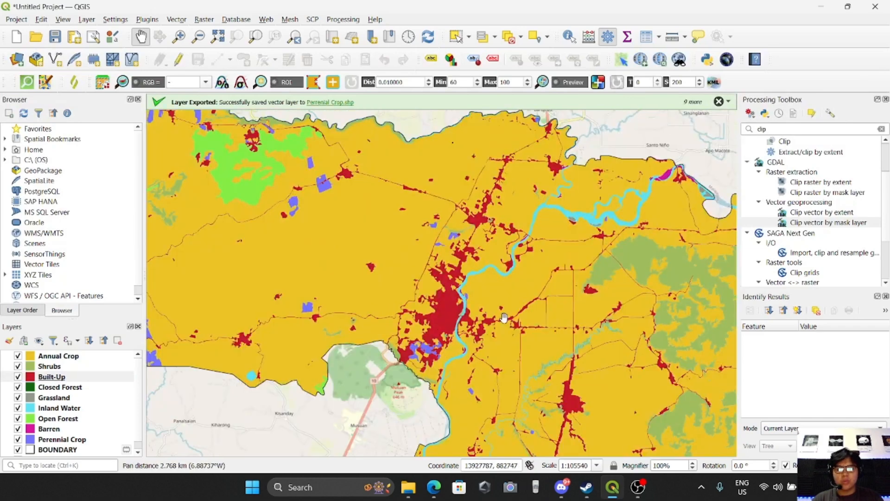
Run a QuickOSM quick query for the key buildings in Valencia Bukidnon.
click(27, 82)
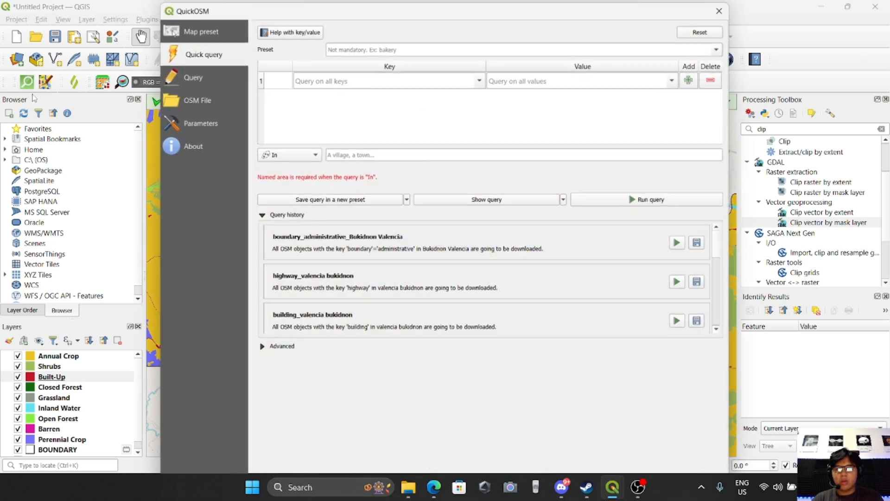
click(348, 85)
drag(371, 15, 382, 71)
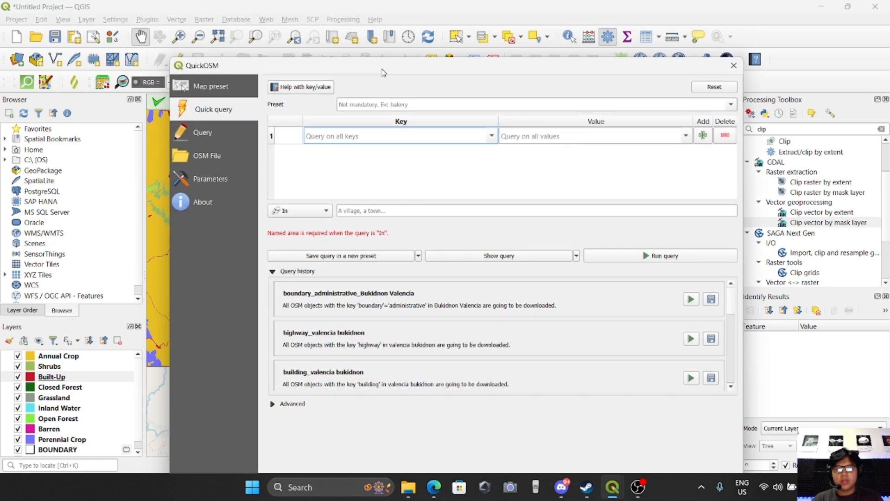
text(buildings)
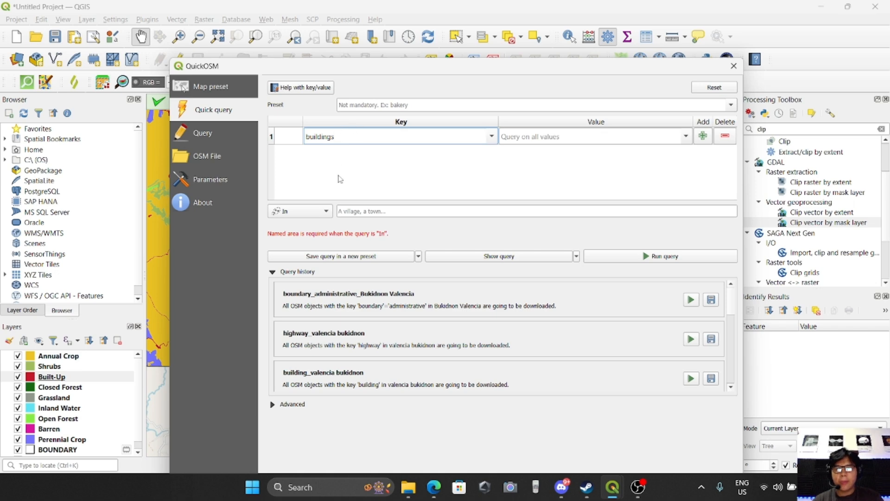
click(361, 211)
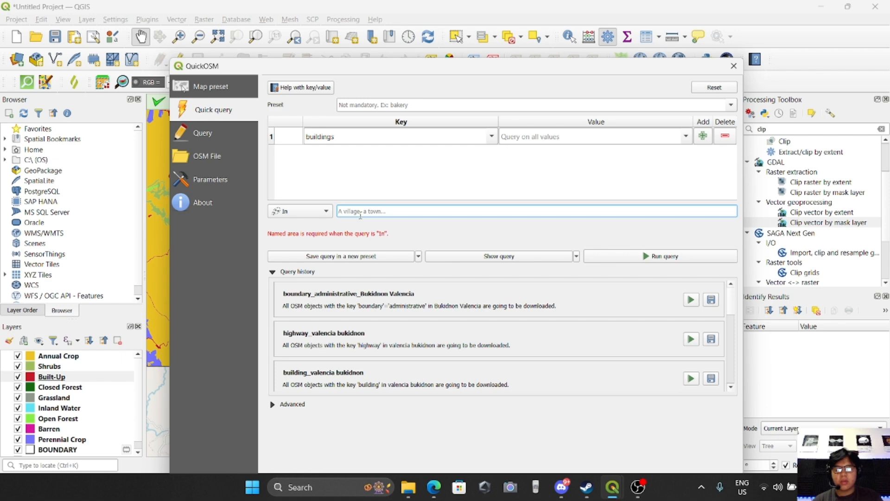
text(Vale)
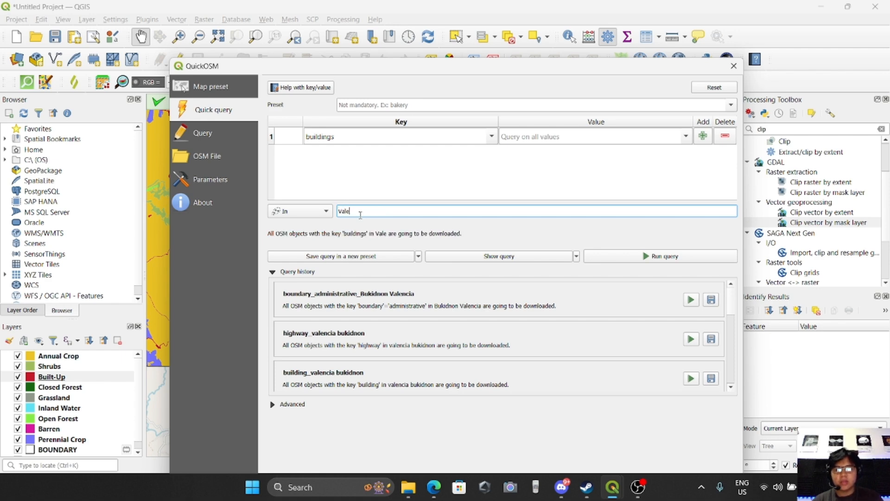
text(ncia Bukidnon)
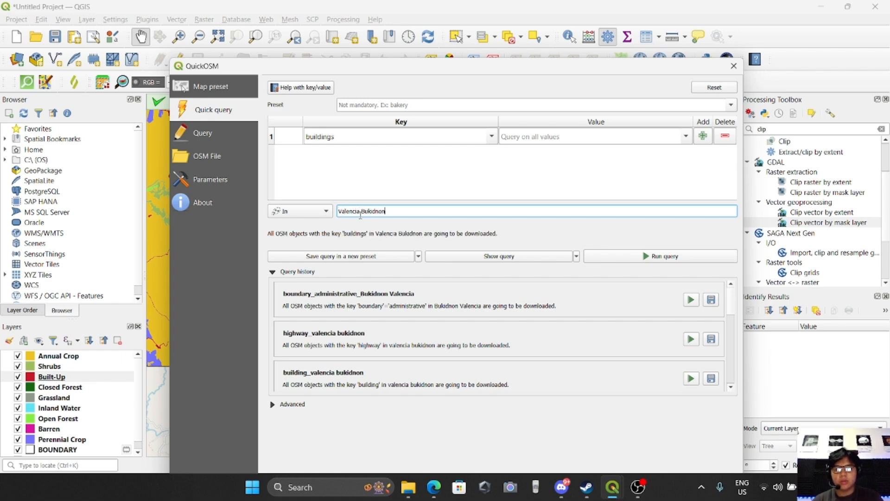
drag(422, 71, 371, 23)
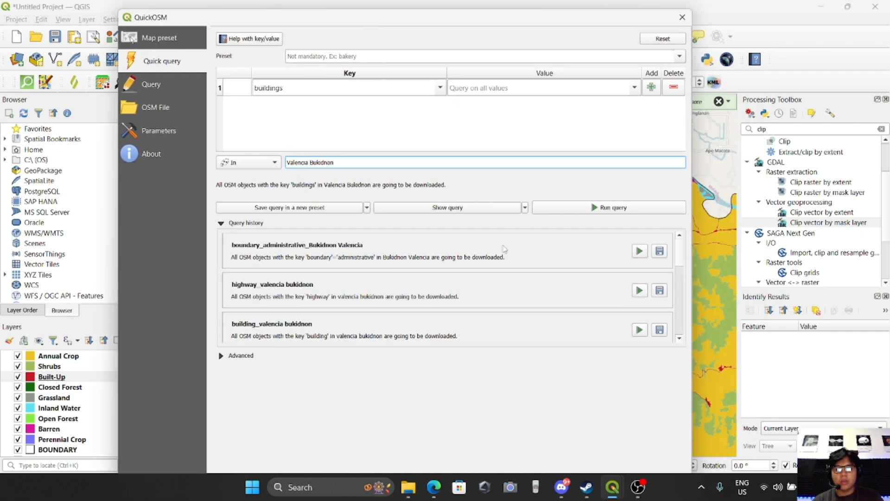
click(608, 207)
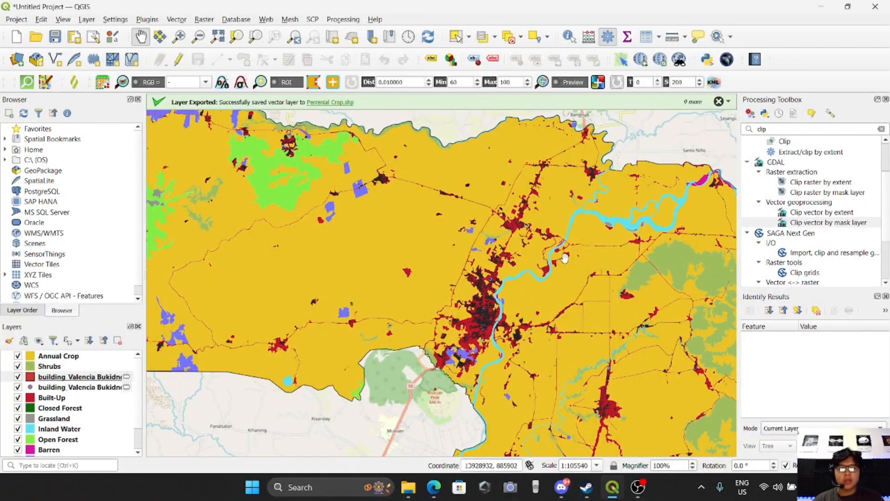
Remove the point version of the building_Valencia Bukidnon layer from the project.
drag(276, 174, 382, 210)
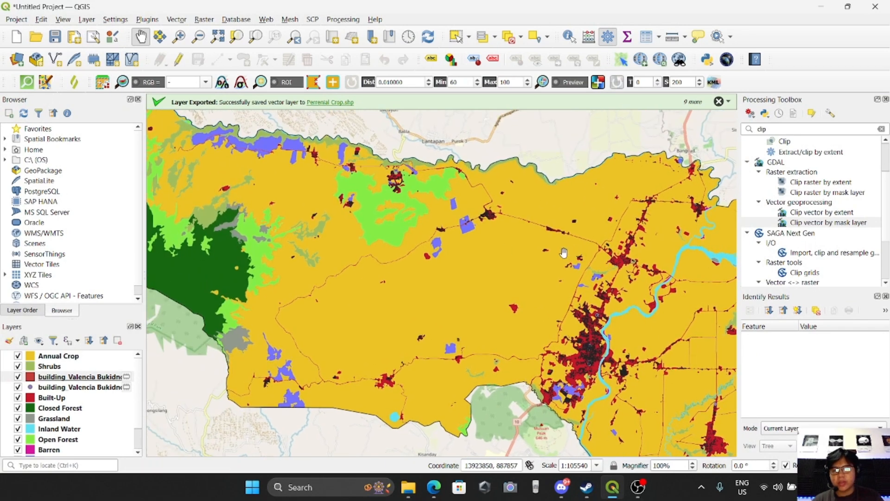
scroll(415, 186, up, 1)
scroll(415, 186, up, 2)
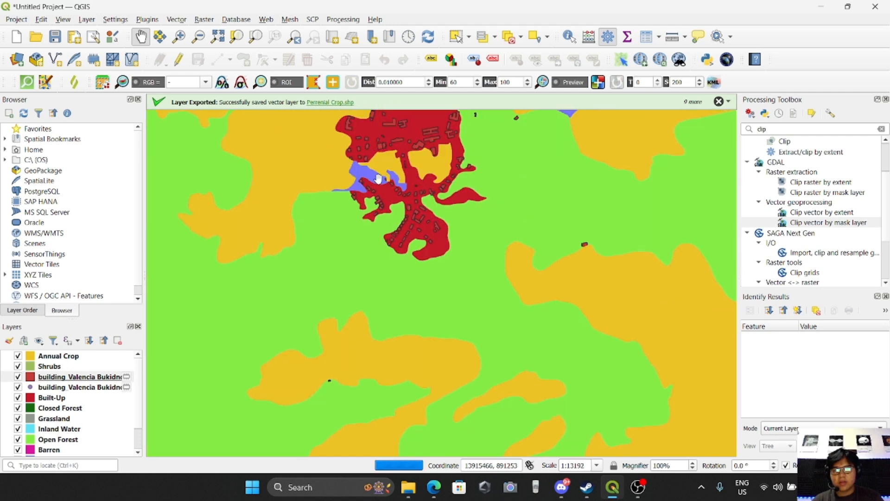
drag(370, 231, 365, 298)
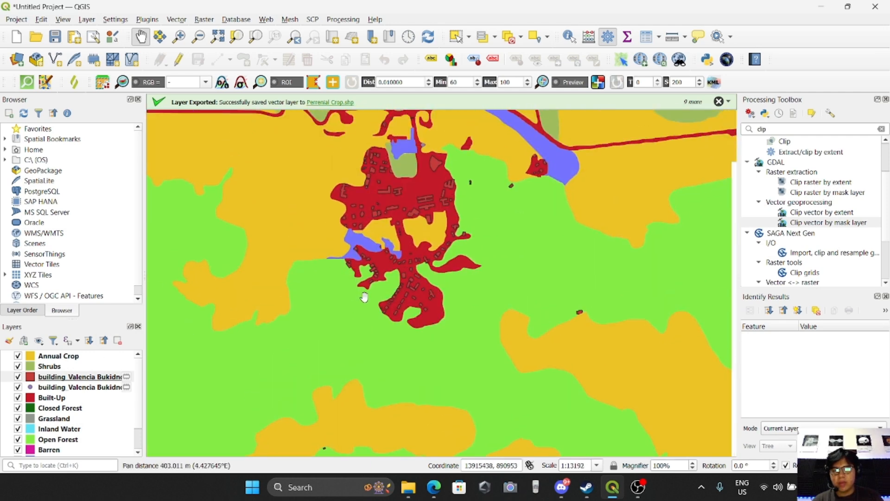
click(68, 388)
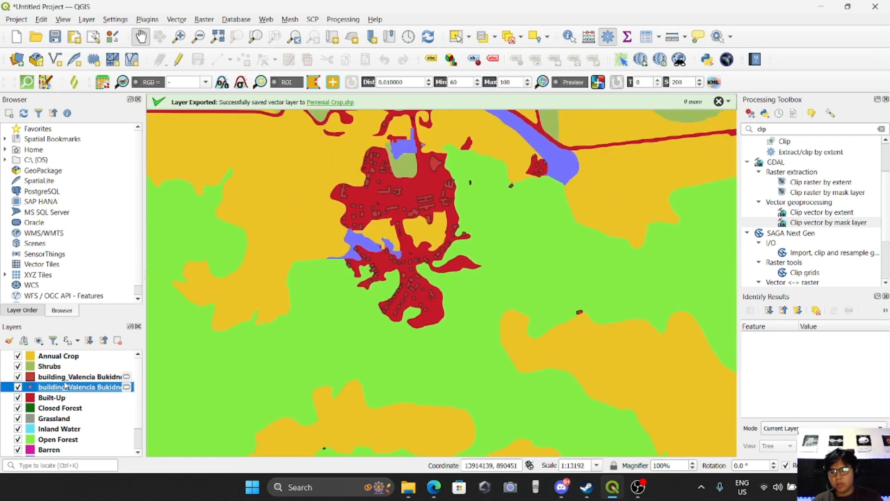
key(Up)
click(69, 388)
drag(668, 298, 506, 292)
scroll(482, 293, down, 1)
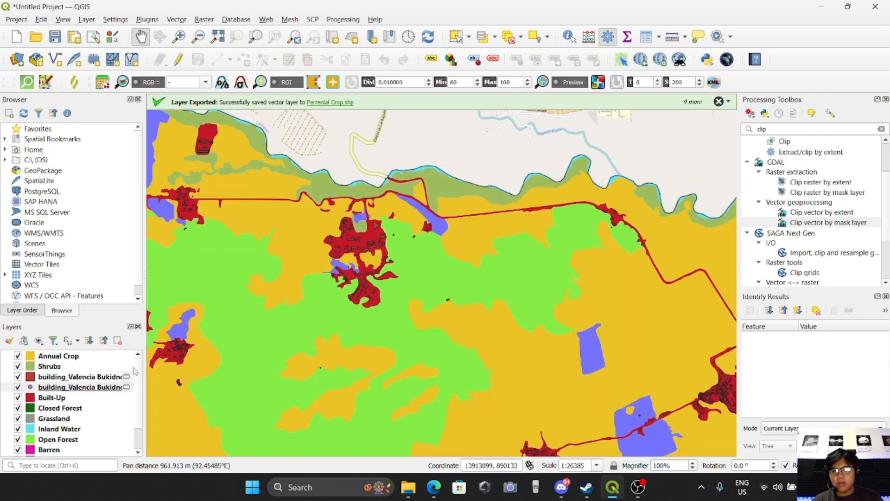
right_click(101, 388)
click(167, 192)
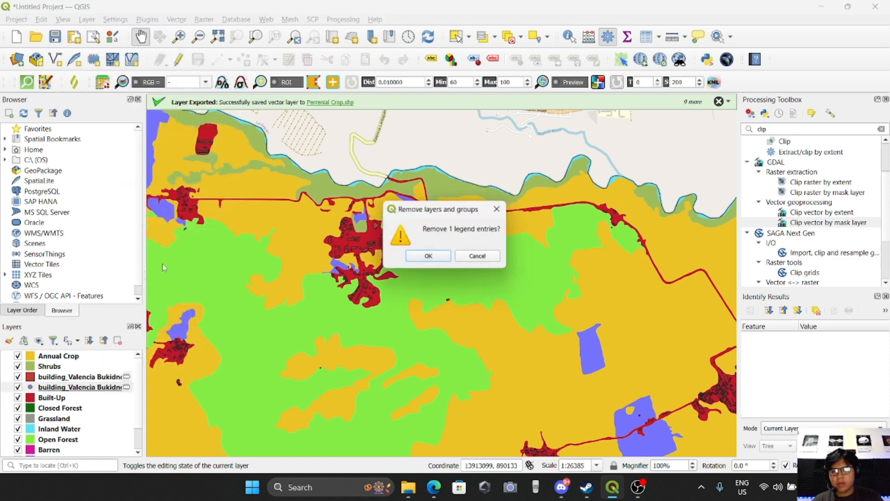
click(426, 255)
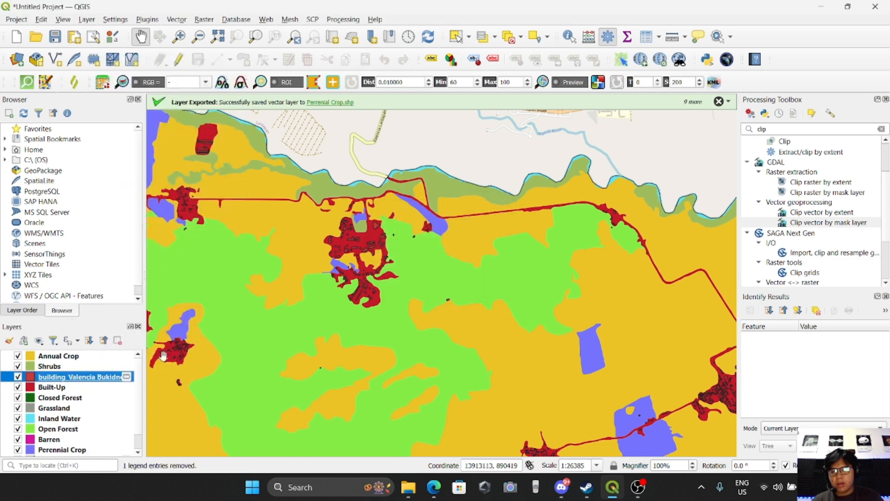
Pan around the map to compare the OSM building polygons with the Built-Up land cover.
drag(430, 344, 365, 294)
drag(473, 312, 376, 265)
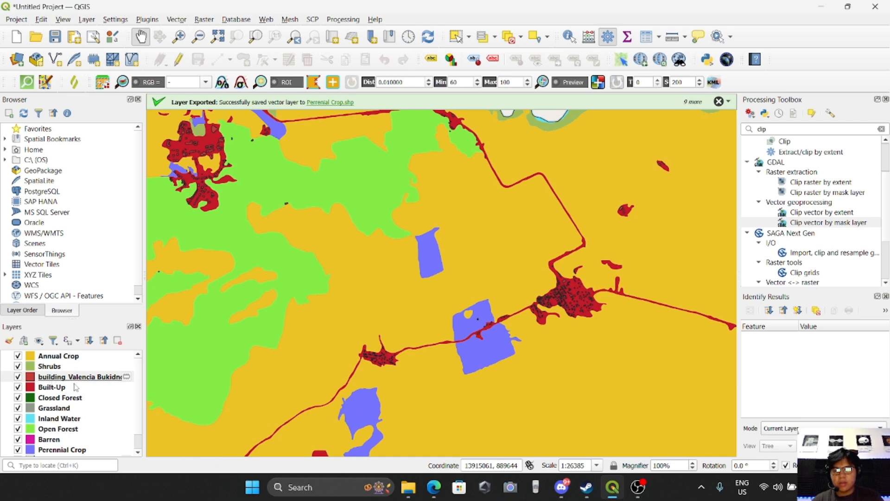
drag(503, 338, 488, 300)
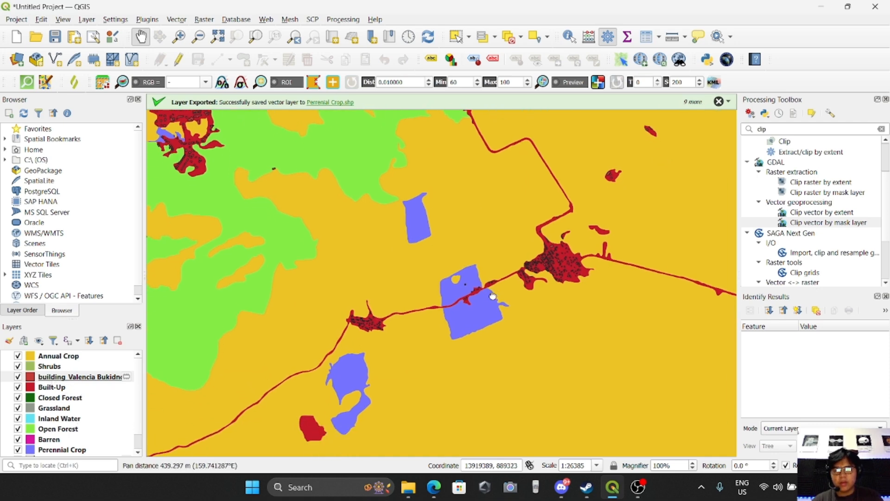
drag(442, 258, 388, 276)
click(67, 389)
drag(350, 243, 363, 261)
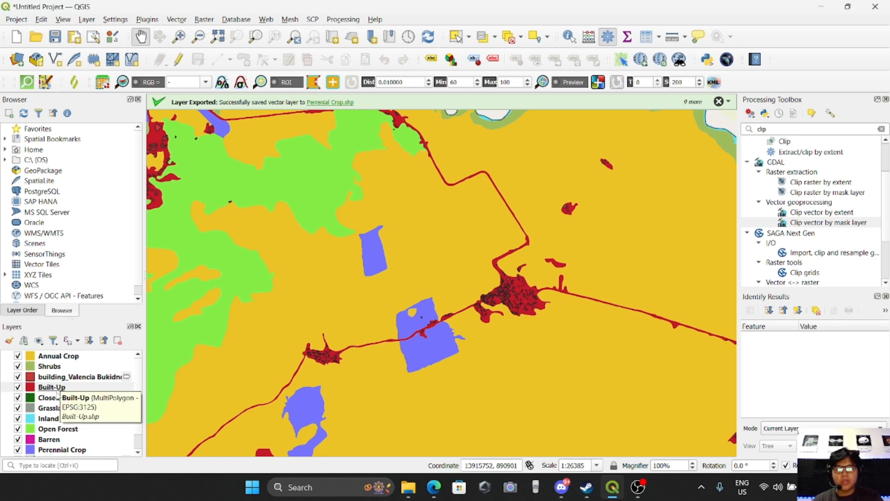
click(82, 377)
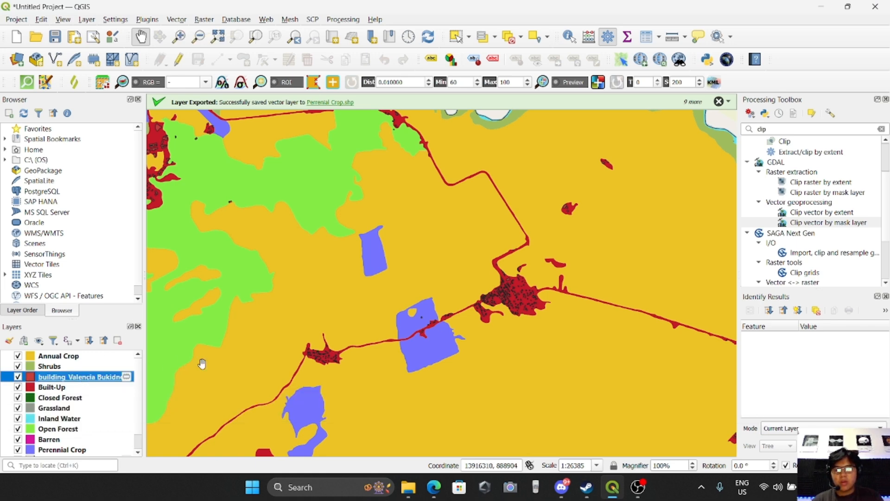
drag(169, 365, 147, 341)
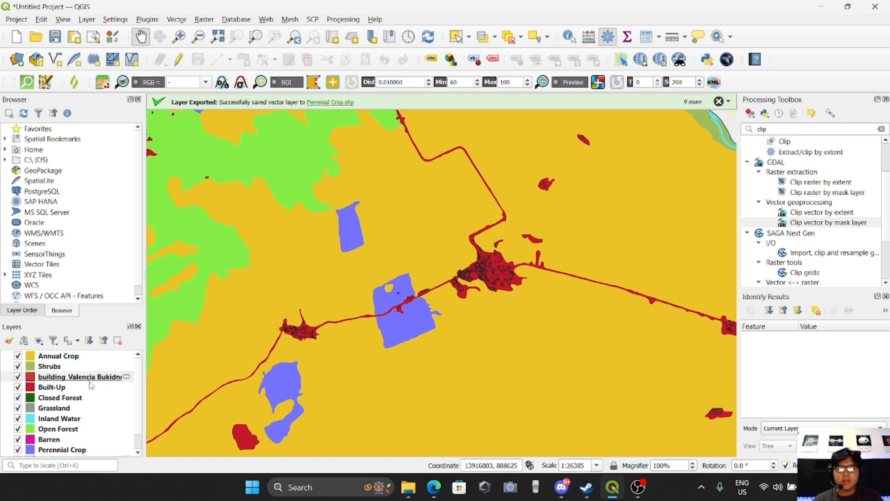
Reproject the building_Valencia Bukidnon layer to EPSG:3125 - PRS92 / Philippines zone 5.
click(176, 19)
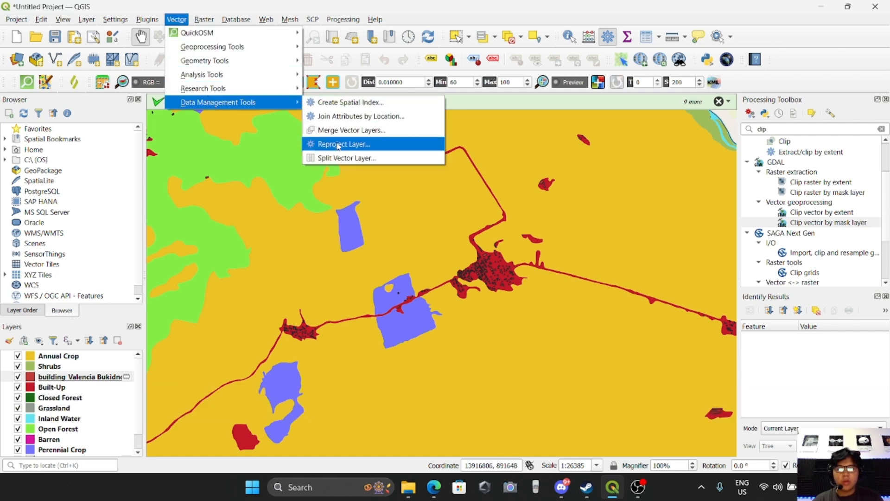
click(339, 144)
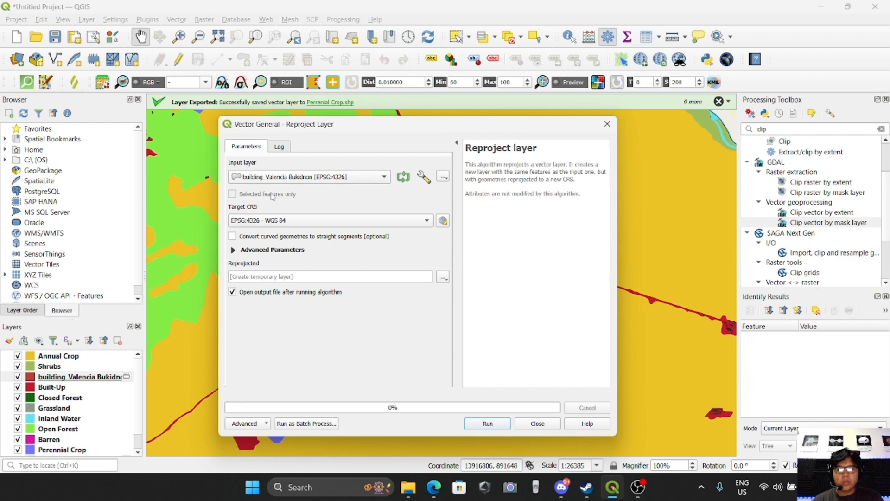
click(310, 221)
click(269, 257)
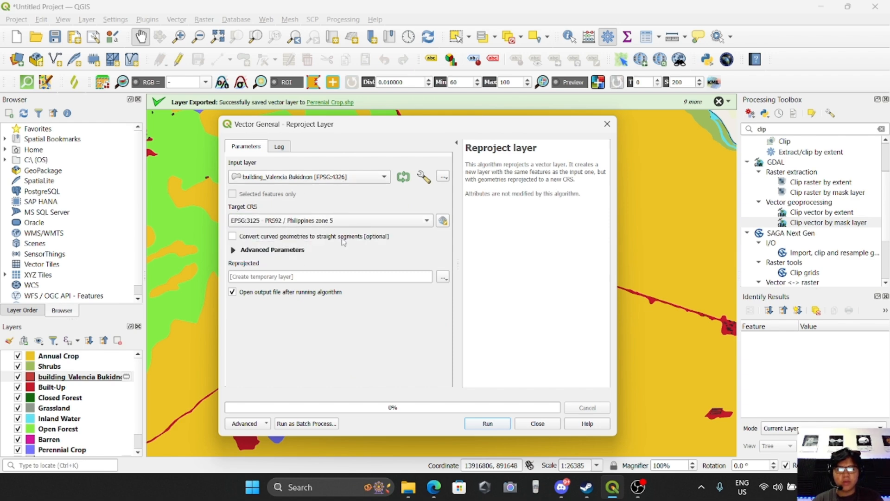
click(487, 422)
click(536, 422)
Remove the original building_Valencia Bukidnon layer from the project.
drag(386, 315, 381, 284)
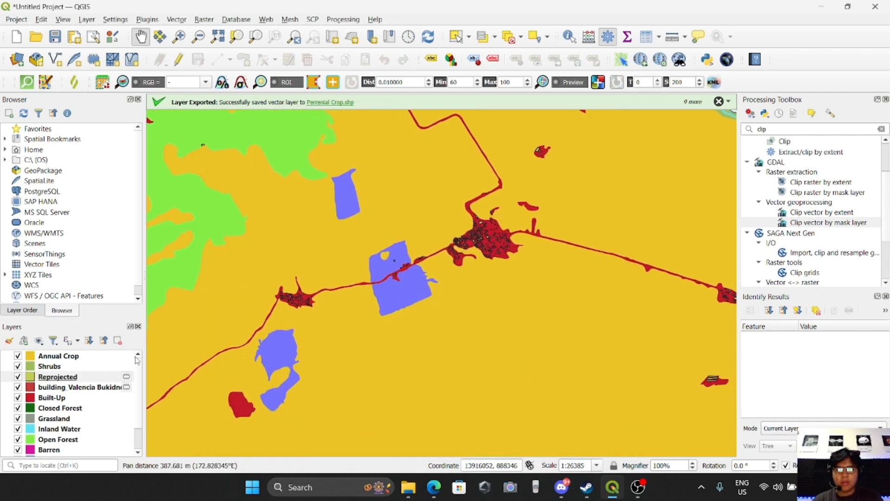
right_click(73, 386)
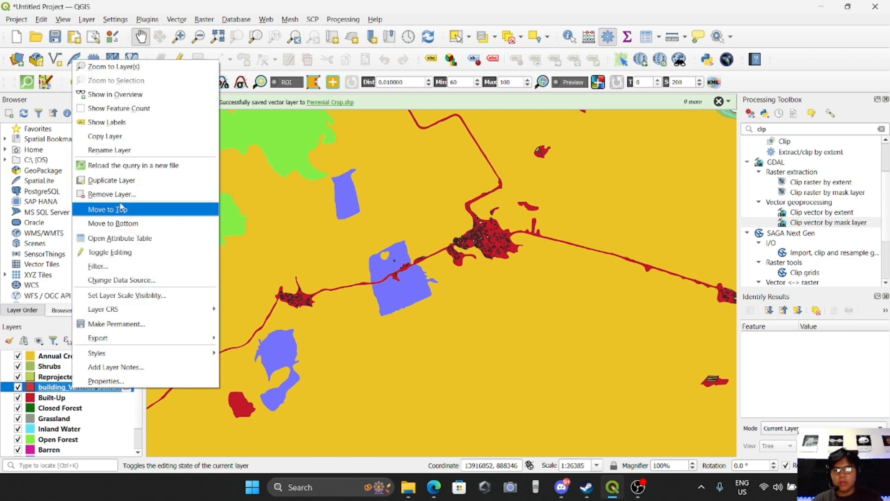
click(112, 194)
click(419, 258)
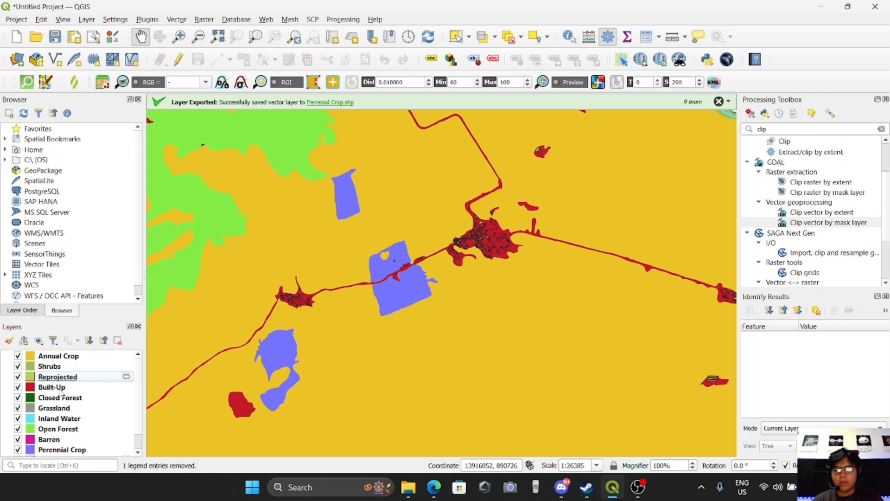
Merge the Built-Up and Reprojected layers into one layer with Merge Vector Layers.
drag(394, 188, 389, 237)
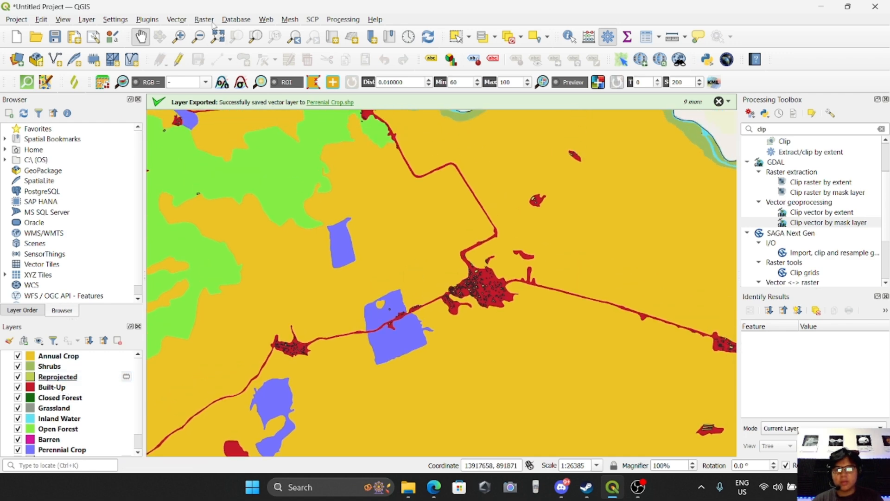
click(176, 20)
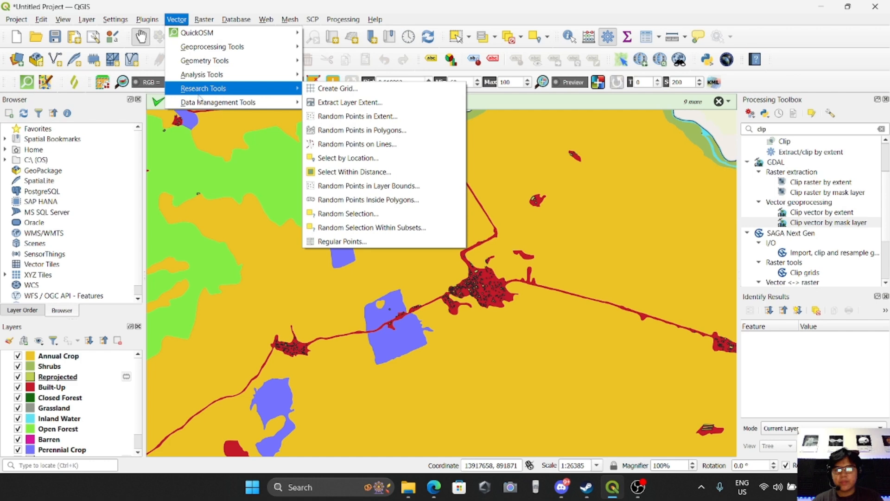
mouse_move(200, 99)
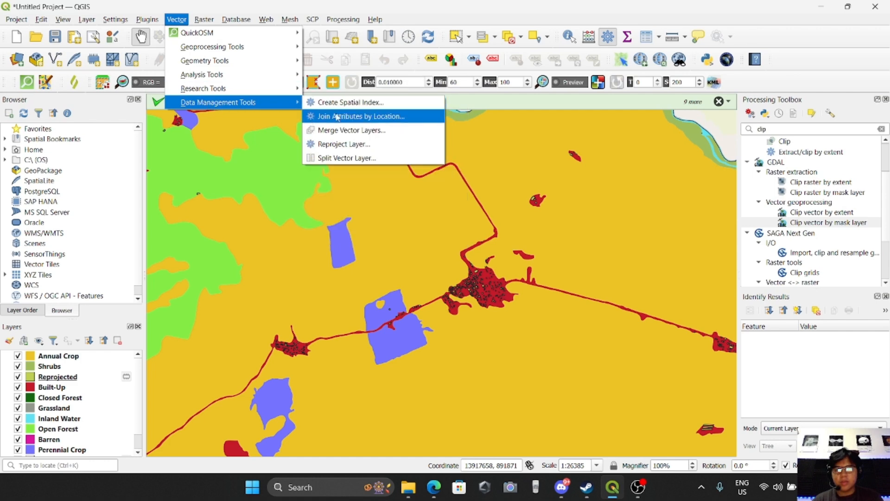
click(348, 131)
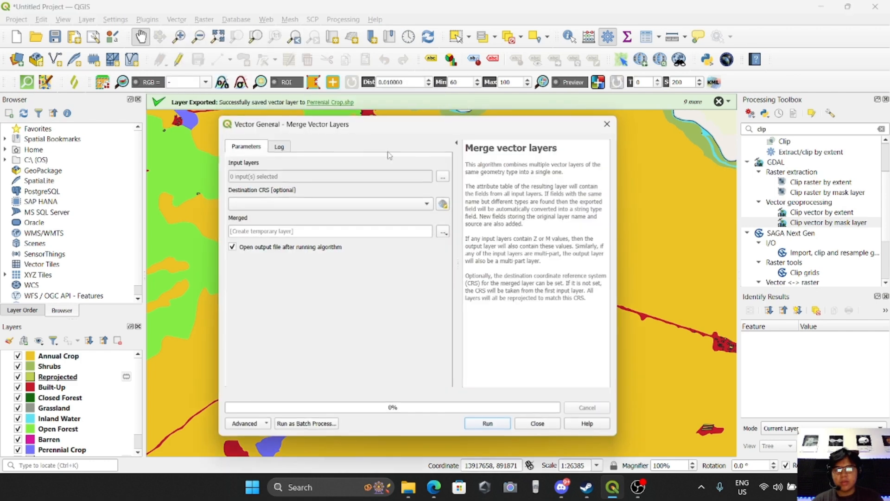
click(437, 179)
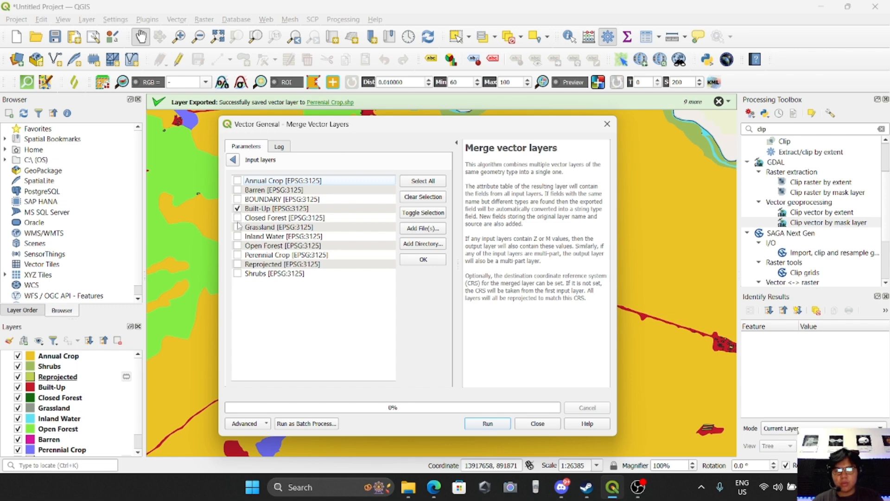
click(242, 268)
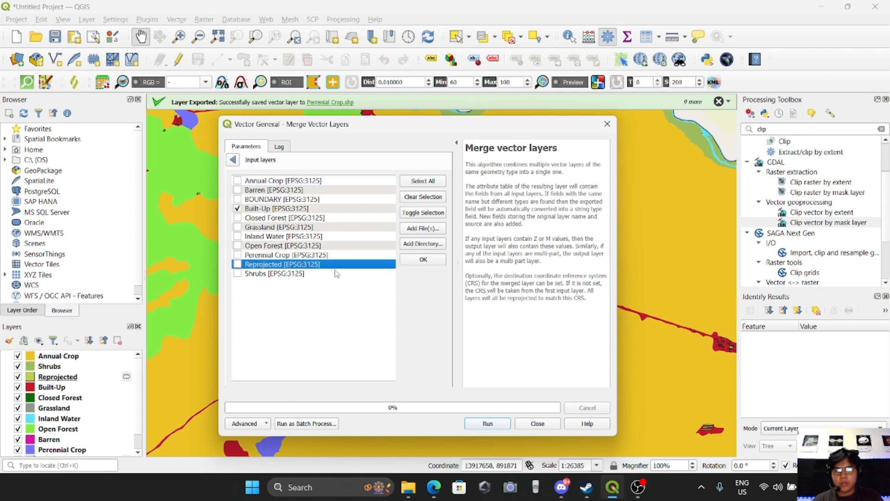
click(493, 425)
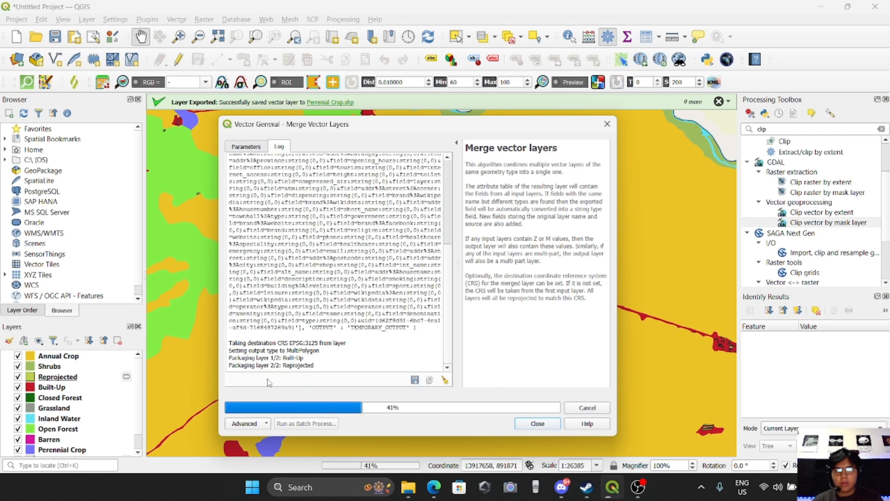
click(524, 421)
Remove the Reprojected layer from the project.
drag(349, 293, 365, 285)
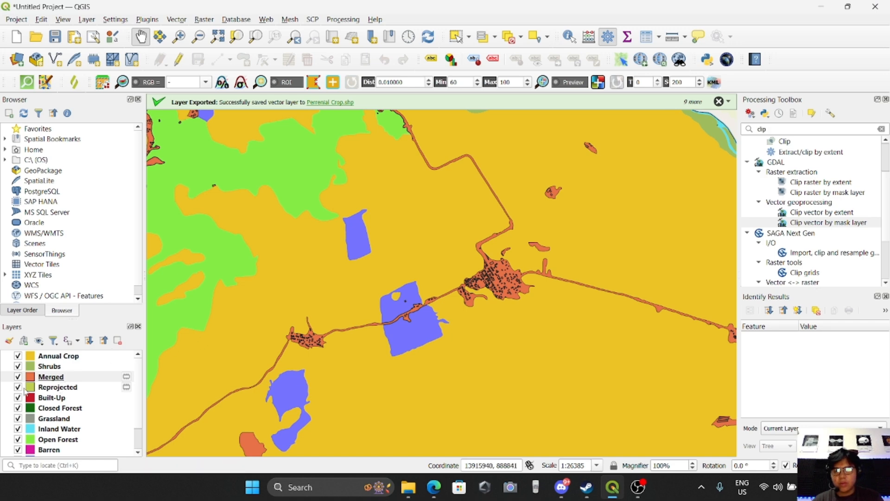
click(36, 388)
click(41, 397)
click(45, 388)
click(45, 397)
click(50, 388)
click(58, 400)
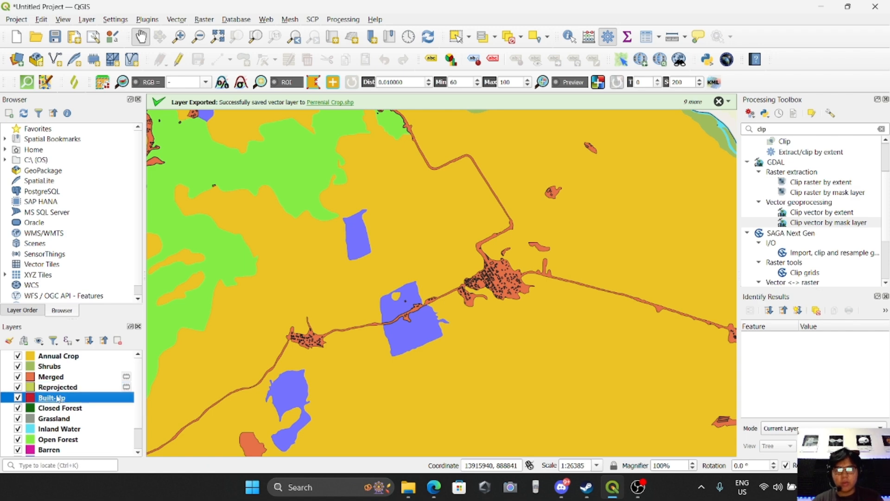
click(55, 391)
right_click(57, 391)
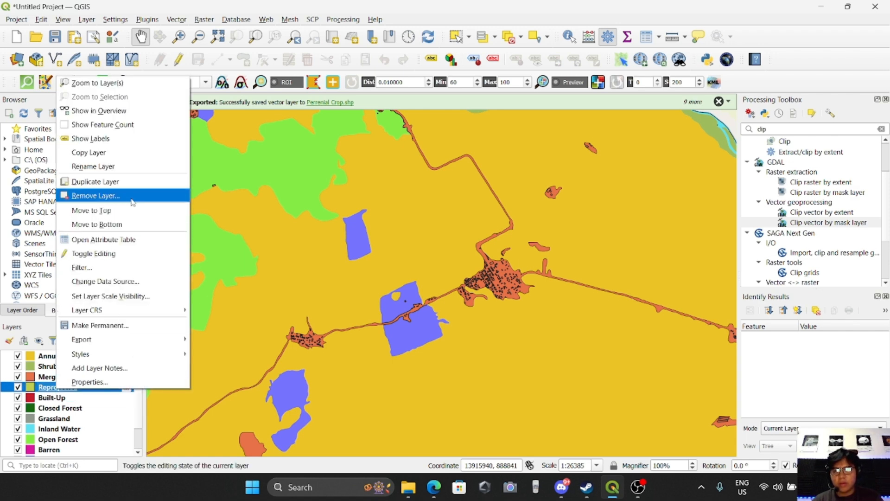
click(111, 194)
click(425, 255)
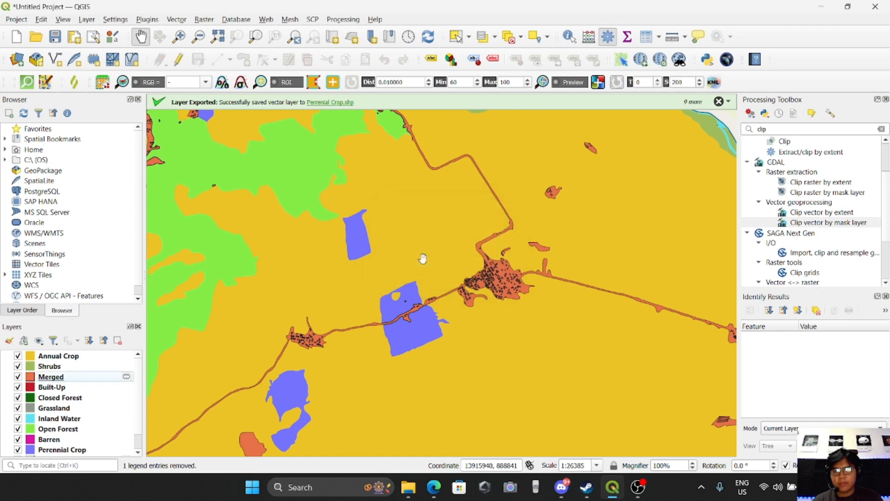
Move the Merged layer to the top of the layer order.
click(56, 387)
right_click(55, 387)
click(18, 391)
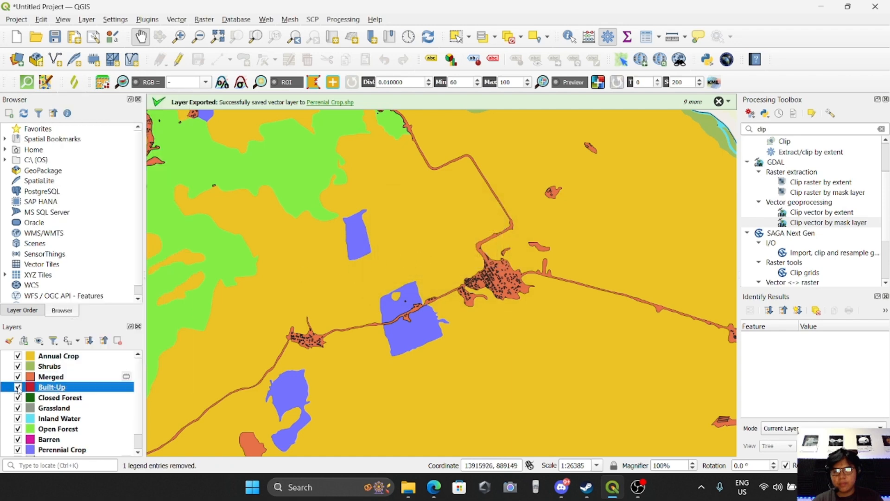
drag(51, 376, 57, 355)
click(55, 356)
Remove the Built-Up layer from the project.
click(57, 387)
right_click(64, 388)
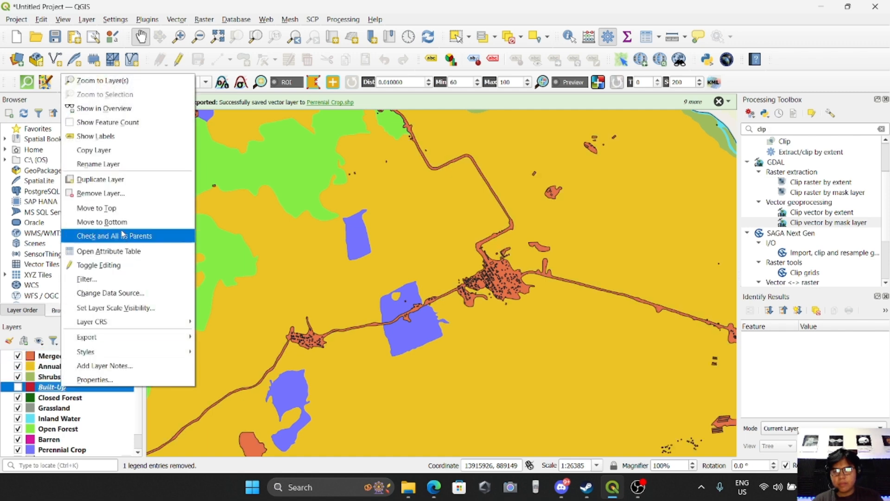
click(100, 193)
click(429, 257)
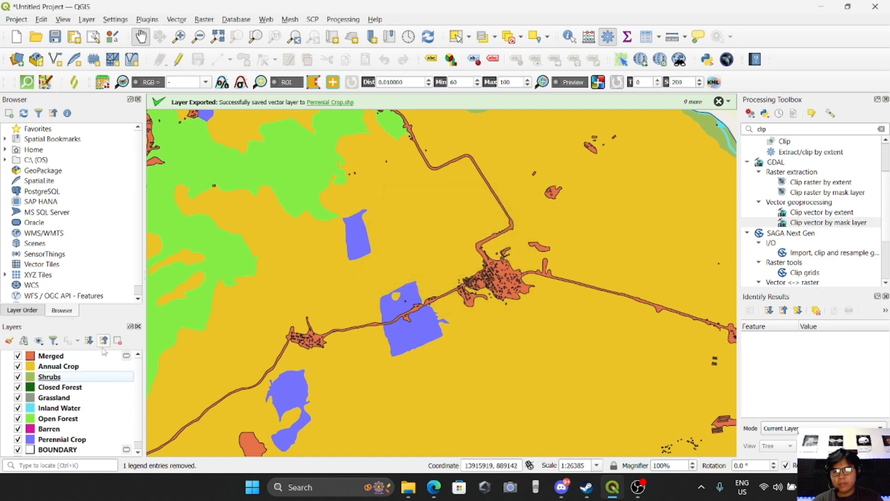
Style the Merged layer with a bright orange-red fill and no stroke outline.
click(65, 360)
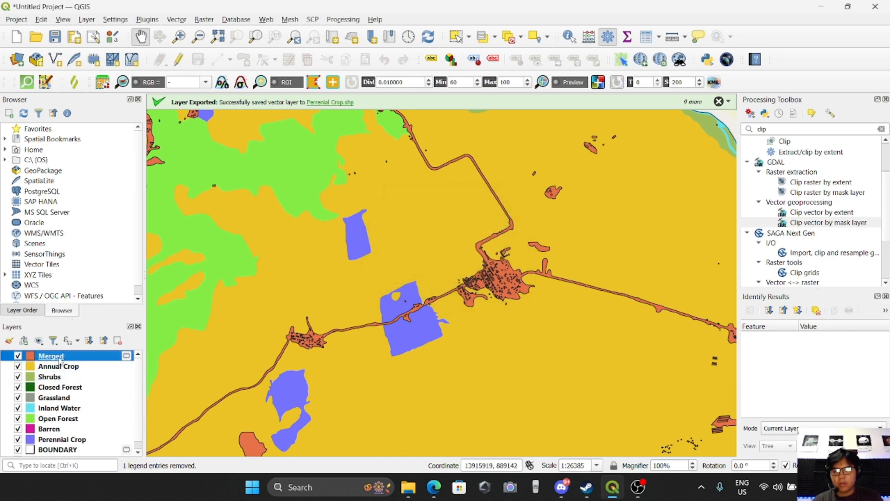
right_click(60, 360)
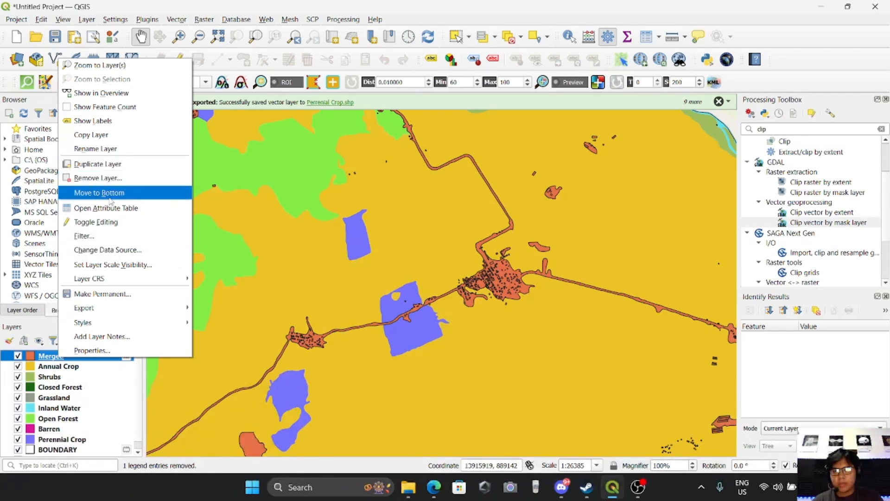
click(50, 359)
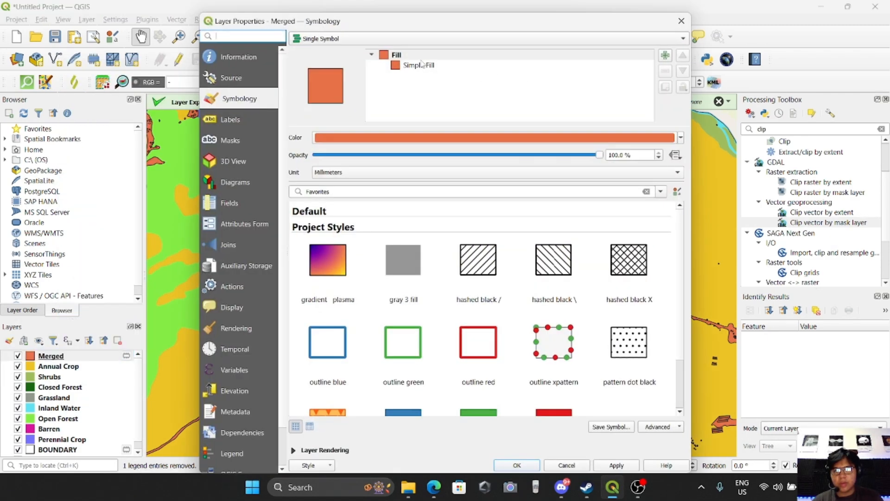
click(419, 65)
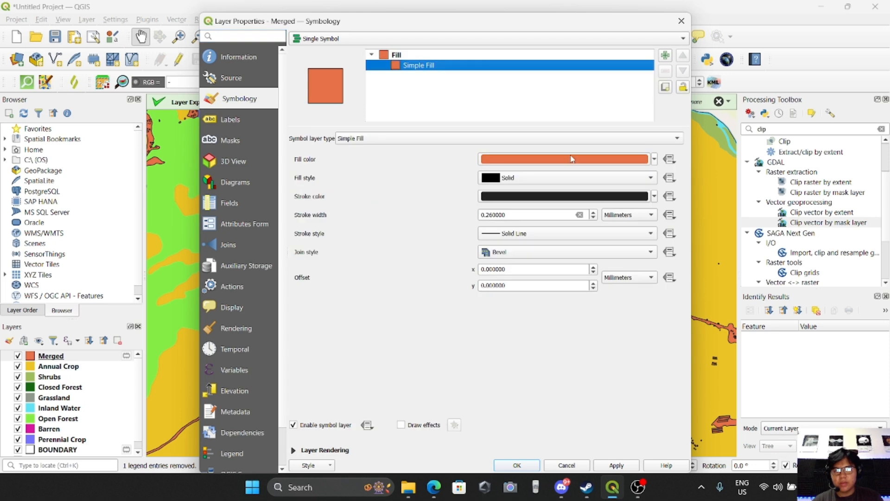
click(654, 159)
click(563, 230)
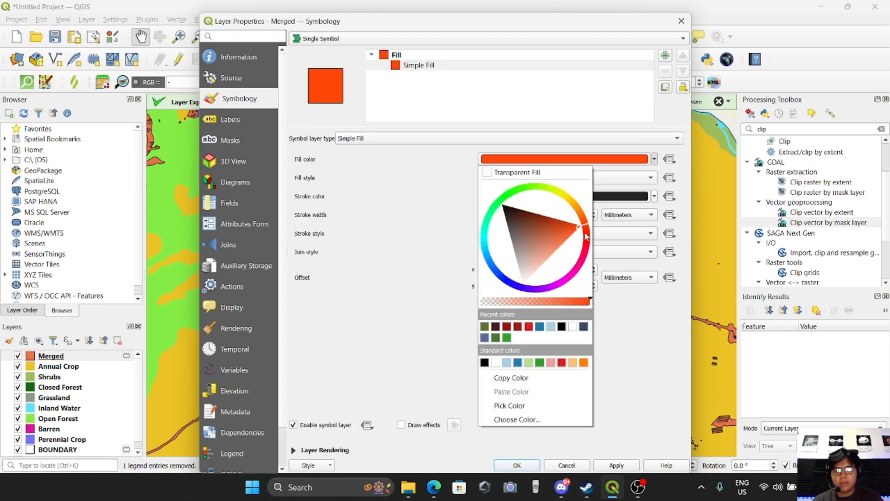
click(660, 353)
click(499, 232)
click(504, 246)
click(605, 467)
click(532, 468)
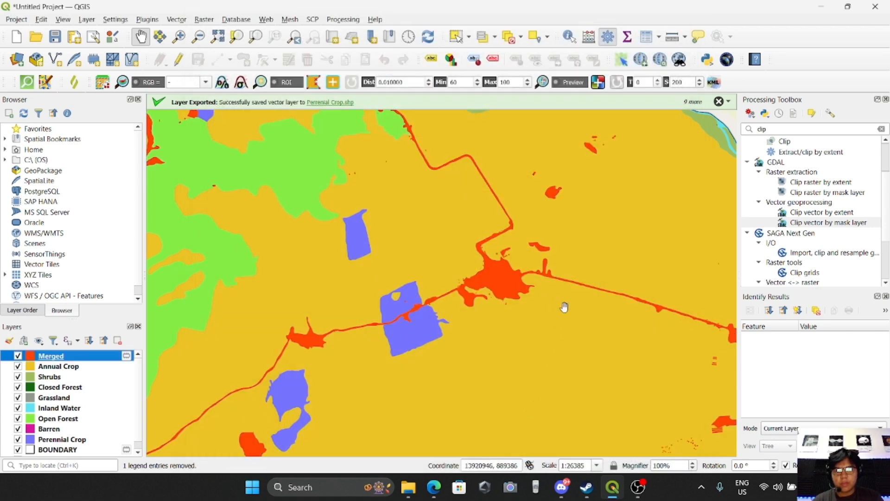
Zoom and pan around the map to inspect the merged built-up areas across Valencia.
scroll(563, 307, down, 1)
drag(580, 307, 477, 242)
scroll(510, 289, down, 2)
drag(544, 282, 441, 288)
scroll(454, 319, up, 1)
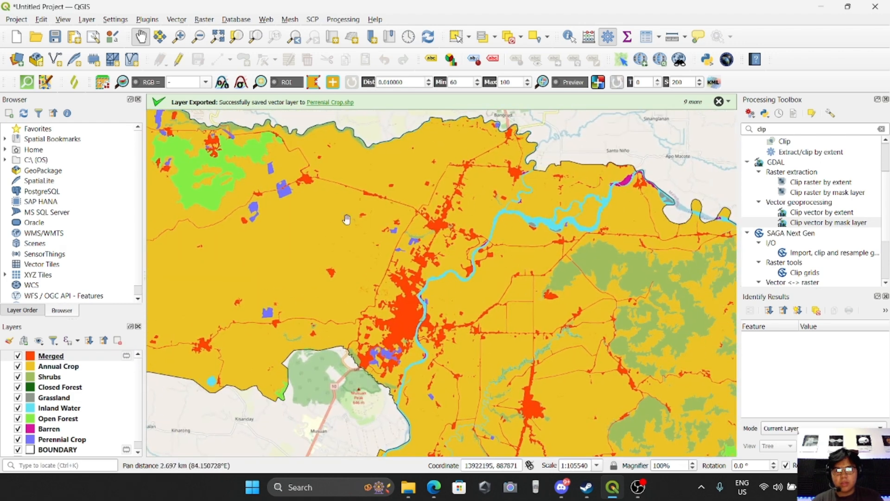
drag(352, 251, 453, 278)
drag(381, 271, 369, 235)
mouse_move(517, 289)
mouse_down()
mouse_move(433, 265)
mouse_move(473, 299)
mouse_up()
scroll(442, 271, down, 1)
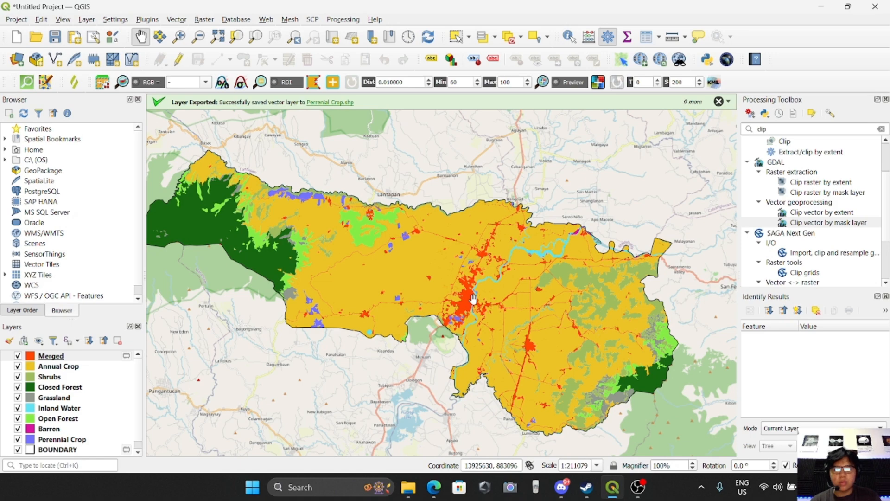
scroll(485, 358, up, 1)
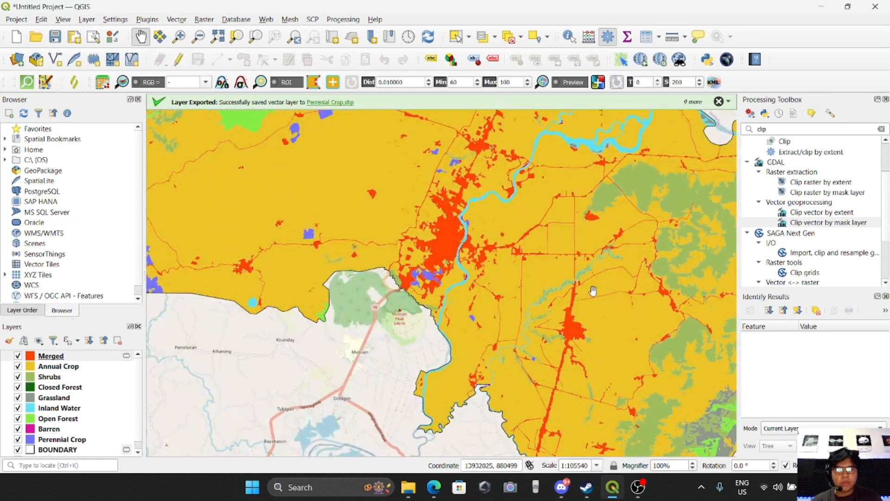
drag(594, 295, 633, 374)
drag(554, 282, 533, 284)
scroll(574, 324, down, 1)
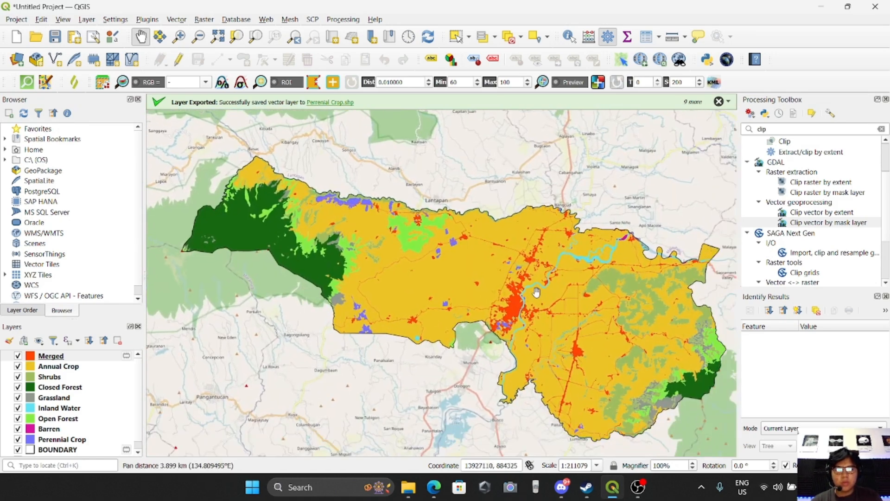
Run a QuickOSM quick query for key highway, value primary in valencia bukidnon.
click(27, 82)
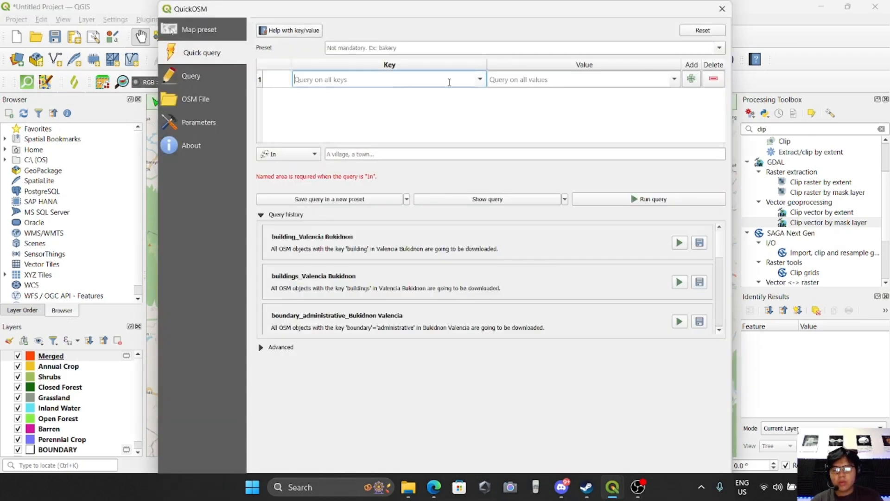
text(highwa)
click(362, 95)
click(675, 79)
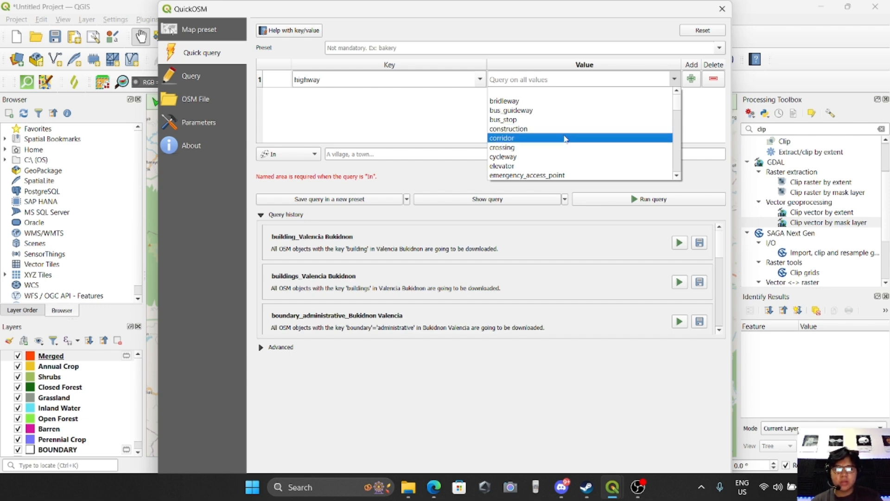
scroll(557, 130, down, 3)
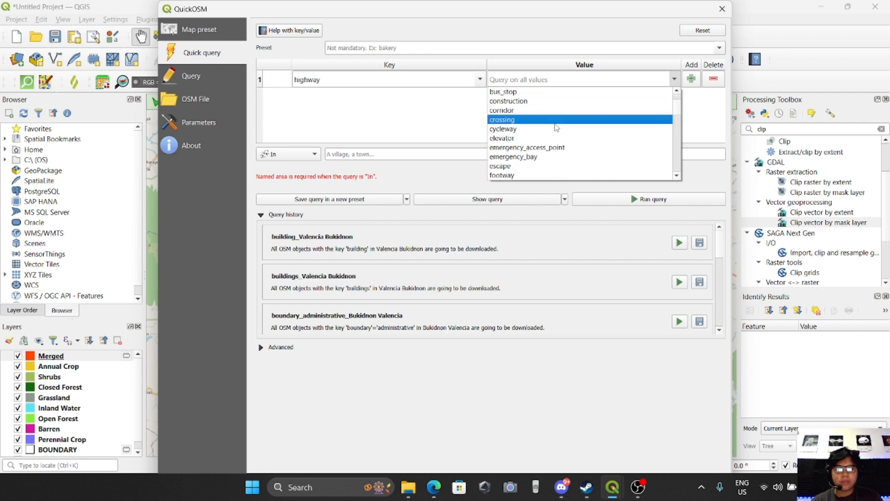
click(531, 79)
text(prim)
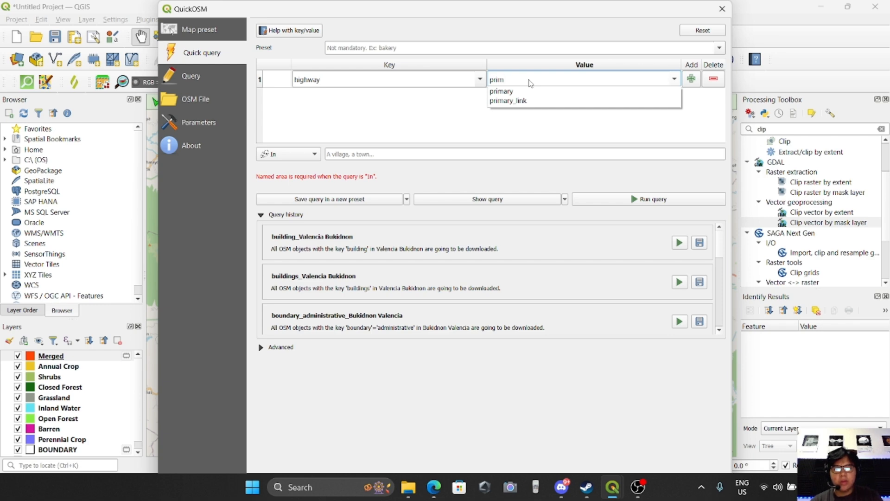
click(519, 92)
click(349, 154)
text(valencia bukidnon)
click(356, 164)
click(627, 201)
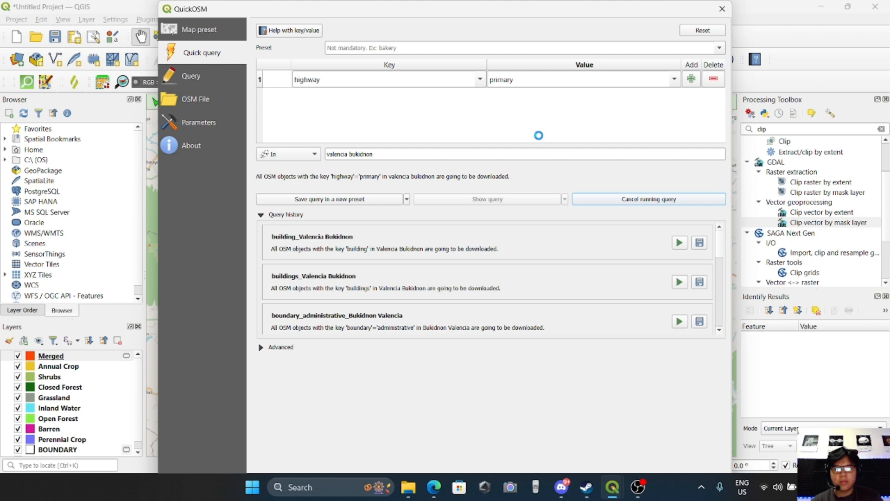
Run a QuickOSM quick query for key highway, value secondary in valencia bukidnon.
drag(524, 105, 461, 104)
text(se)
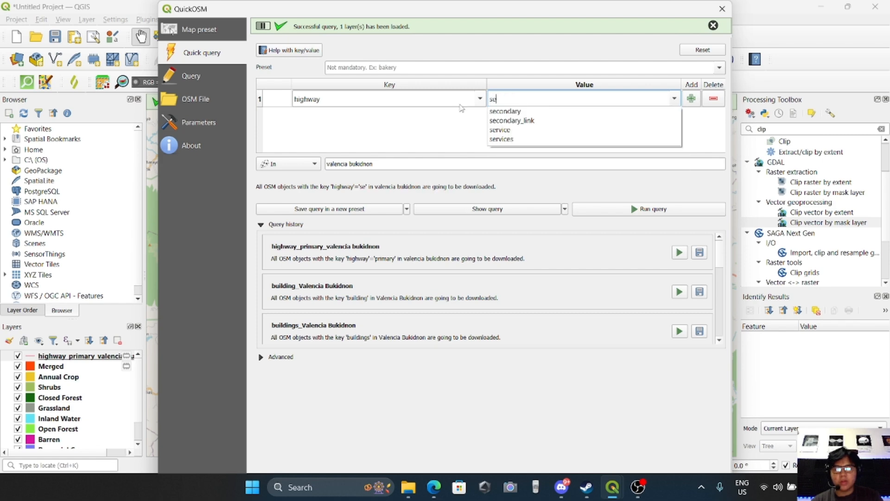
key(Down)
key(Return)
click(604, 212)
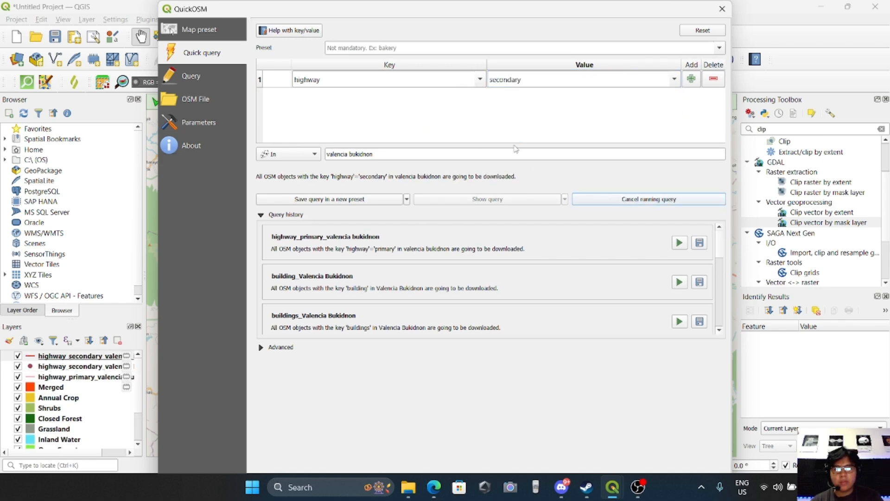
Run a QuickOSM quick query for key highway, value tertiary in valencia bukidnon, and close the QuickOSM dialog.
drag(521, 100, 471, 102)
text(terti)
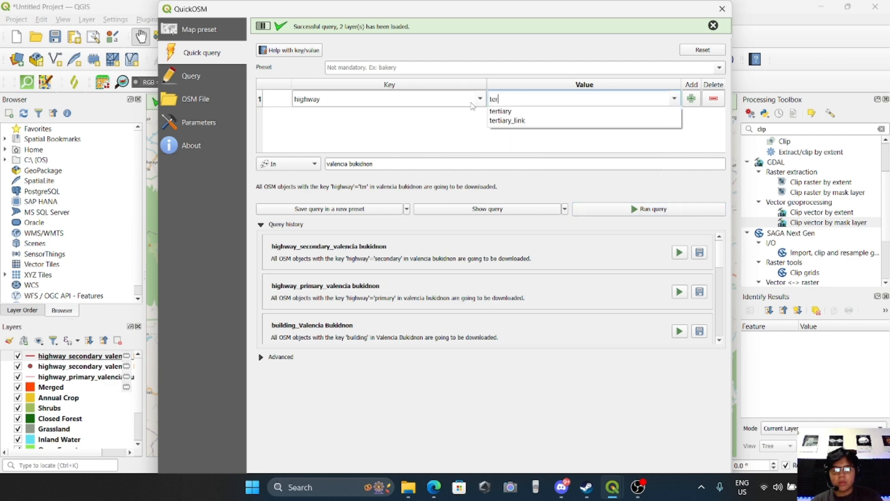
click(521, 111)
click(602, 209)
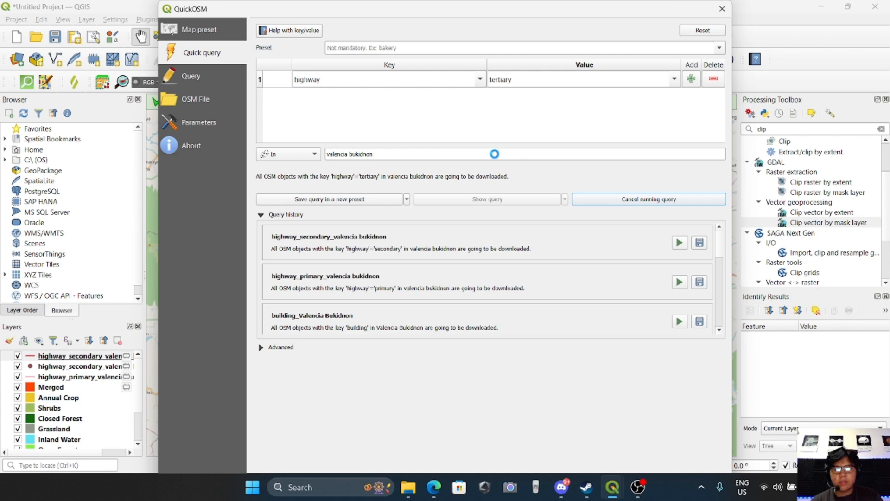
click(722, 9)
Pan and zoom around the map to inspect the downloaded highway layers around Valencia.
drag(496, 265, 486, 247)
scroll(339, 198, up, 1)
drag(294, 189, 380, 242)
drag(487, 260, 324, 201)
drag(486, 238, 394, 220)
drag(545, 242, 443, 218)
drag(472, 219, 410, 252)
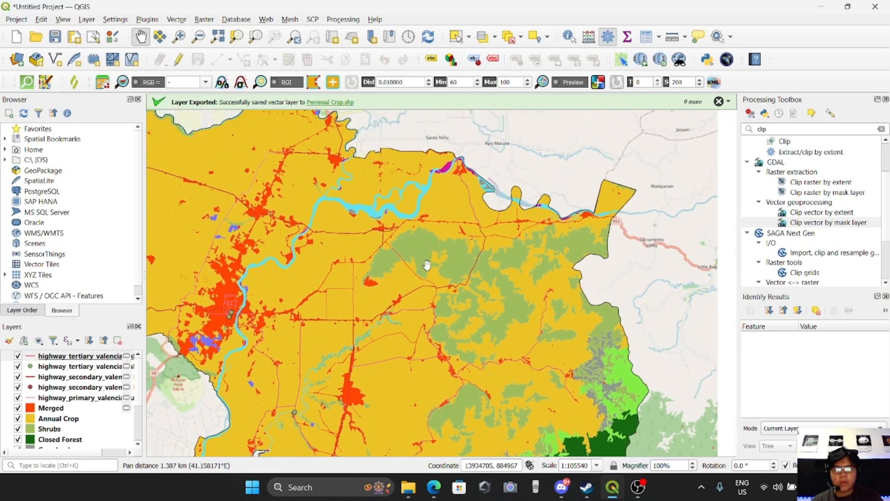
drag(192, 343, 363, 345)
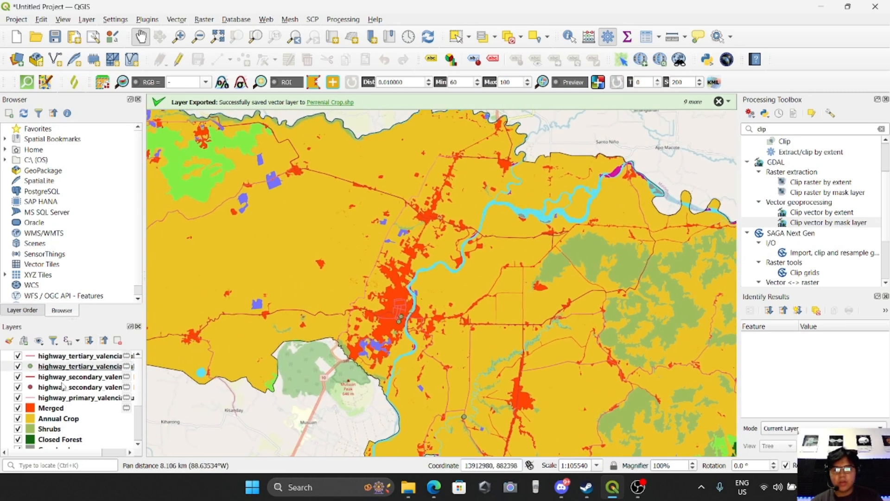
drag(464, 302, 571, 307)
Remove the secondary and tertiary highway point layers from the project.
click(78, 389)
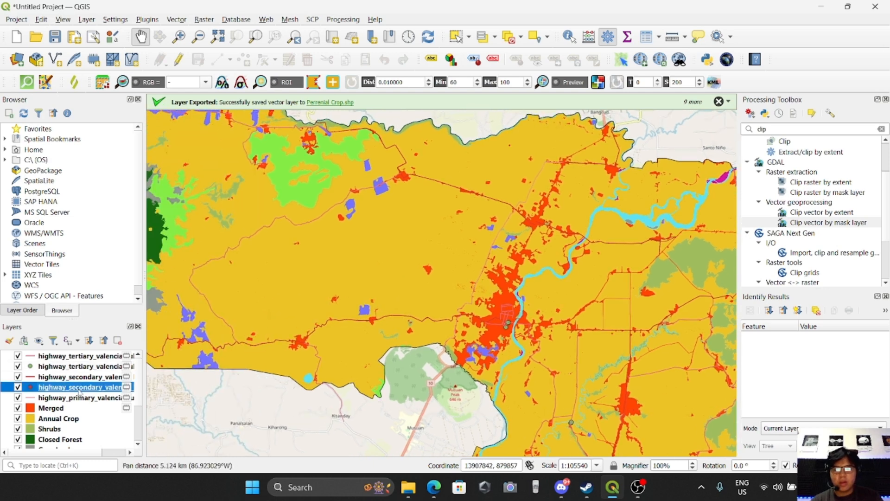
drag(426, 272, 430, 247)
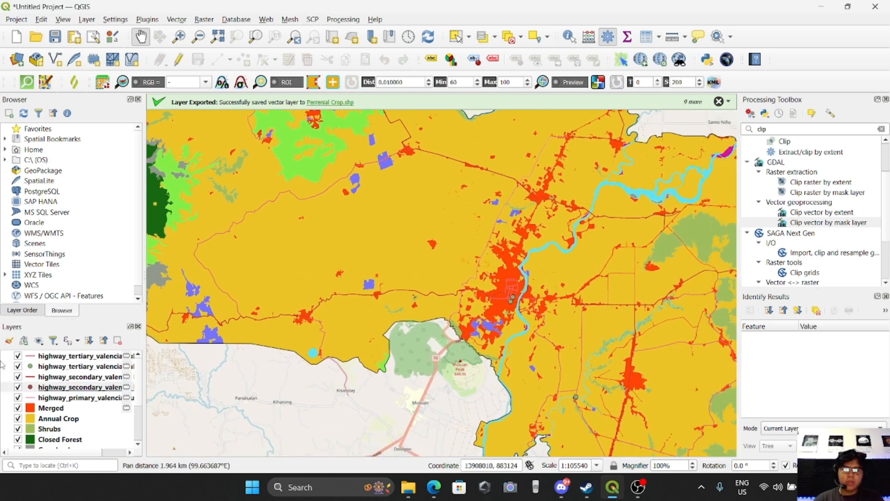
right_click(51, 391)
click(74, 198)
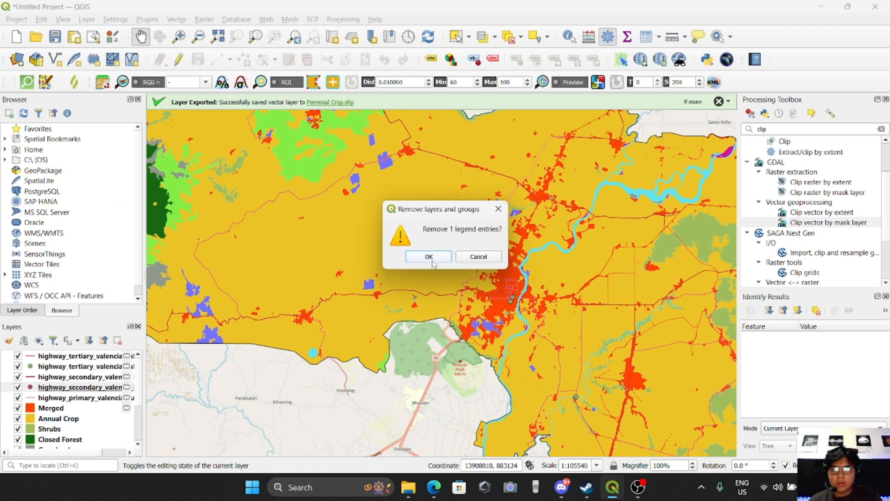
click(429, 258)
right_click(67, 367)
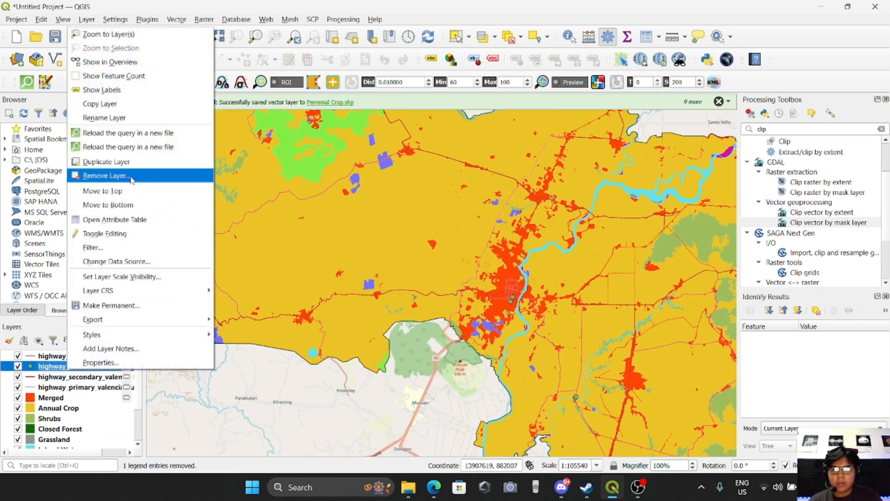
click(107, 176)
click(428, 260)
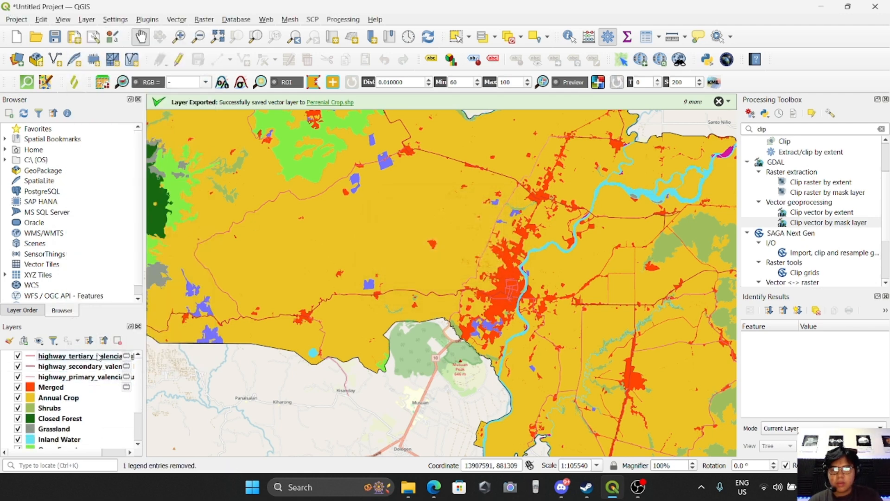
Merge the highway primary, secondary and tertiary line layers into a single vector layer.
click(78, 368)
click(78, 358)
click(78, 377)
click(77, 357)
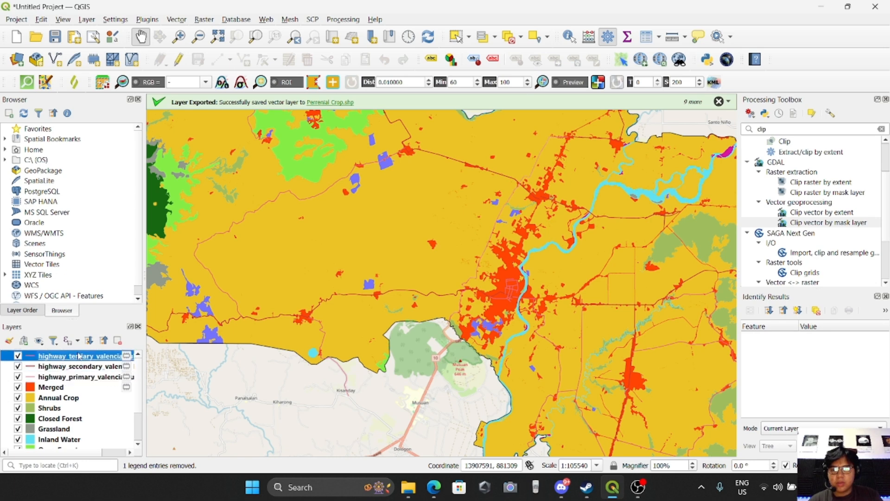
click(78, 367)
click(79, 377)
click(176, 19)
mouse_move(250, 103)
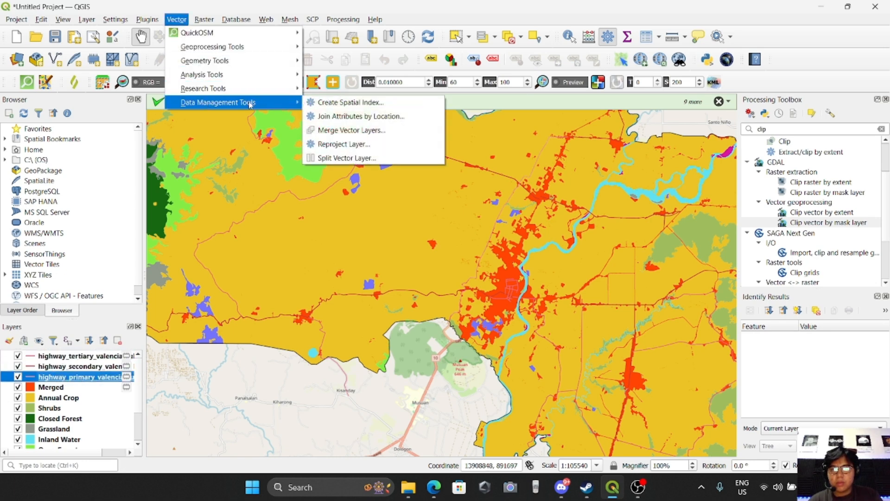
click(337, 131)
click(442, 176)
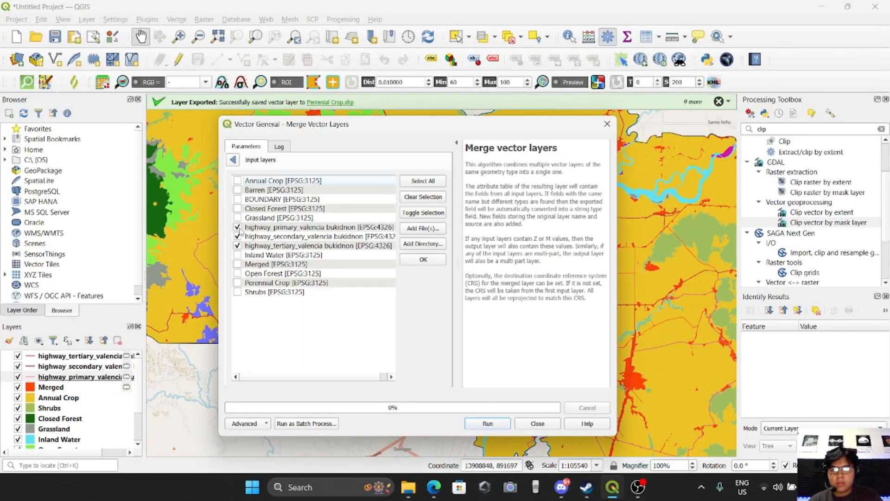
click(477, 423)
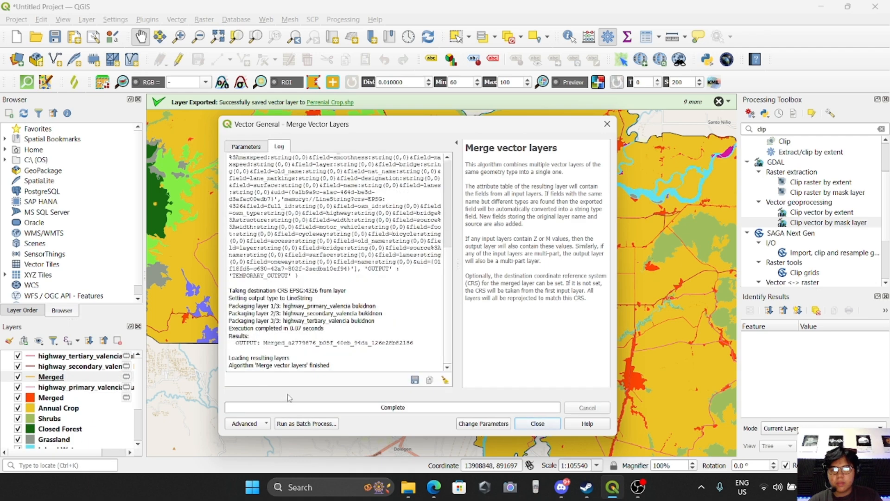
click(536, 423)
Remove the original primary, secondary and tertiary highway layers from the project.
click(75, 389)
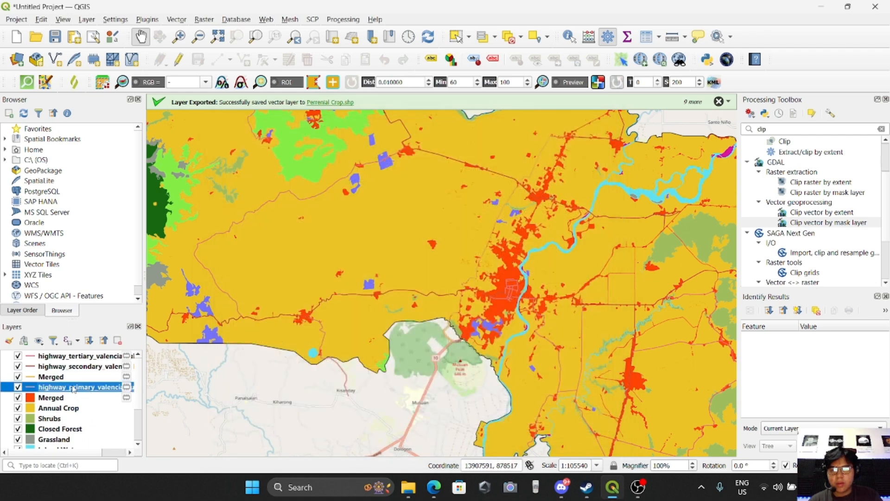
right_click(74, 390)
click(111, 192)
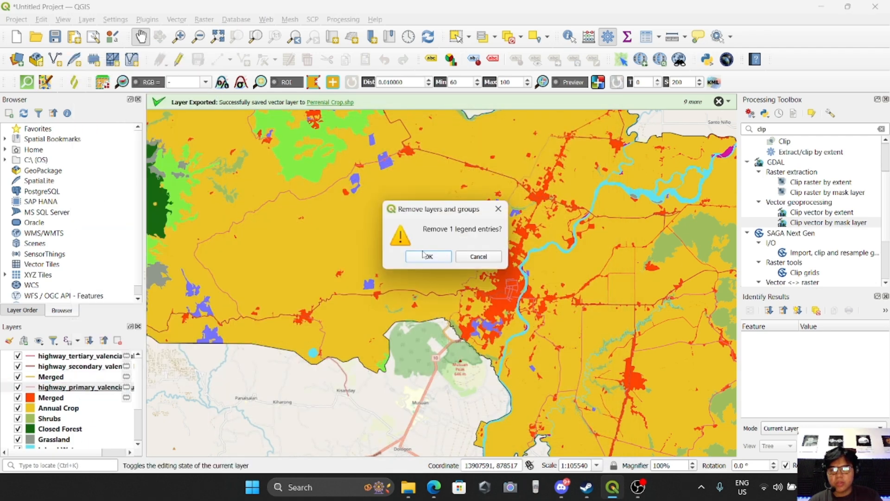
click(424, 254)
click(60, 366)
right_click(60, 366)
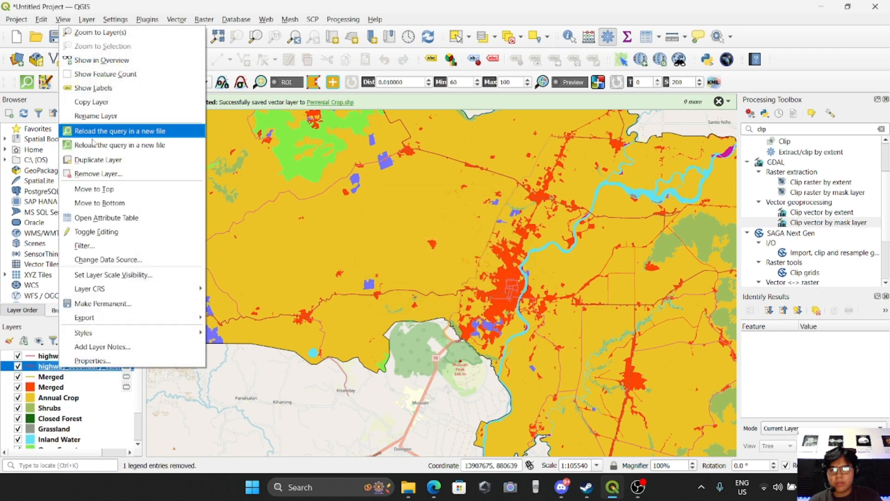
click(96, 174)
click(426, 255)
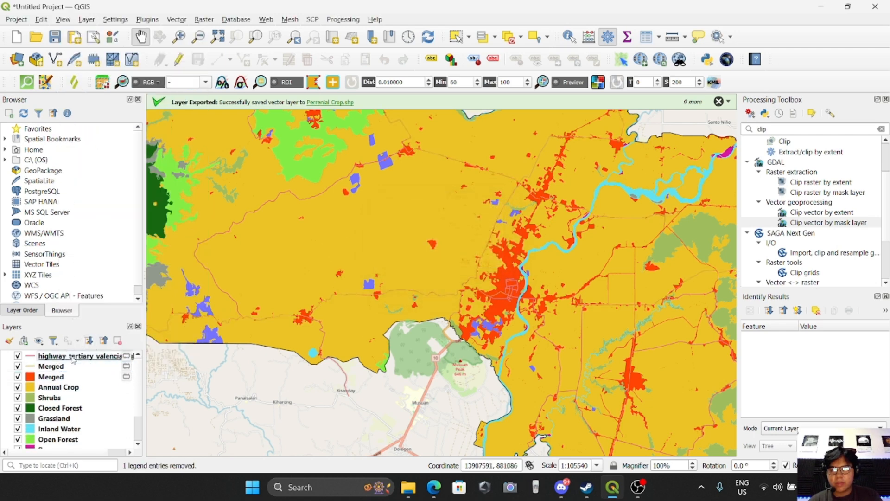
right_click(73, 360)
click(100, 175)
click(425, 254)
Reproject the merged road layer to EPSG:3125 PRS92 / Philippines zone 5.
click(63, 356)
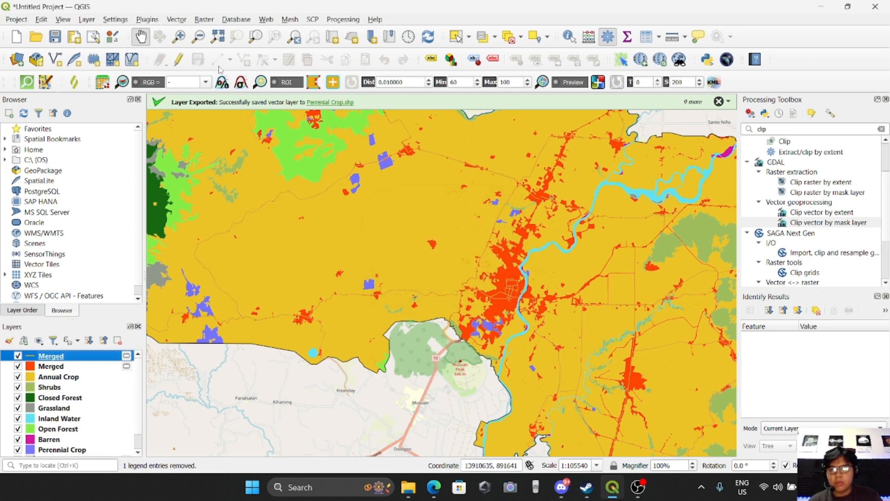
drag(450, 246, 482, 291)
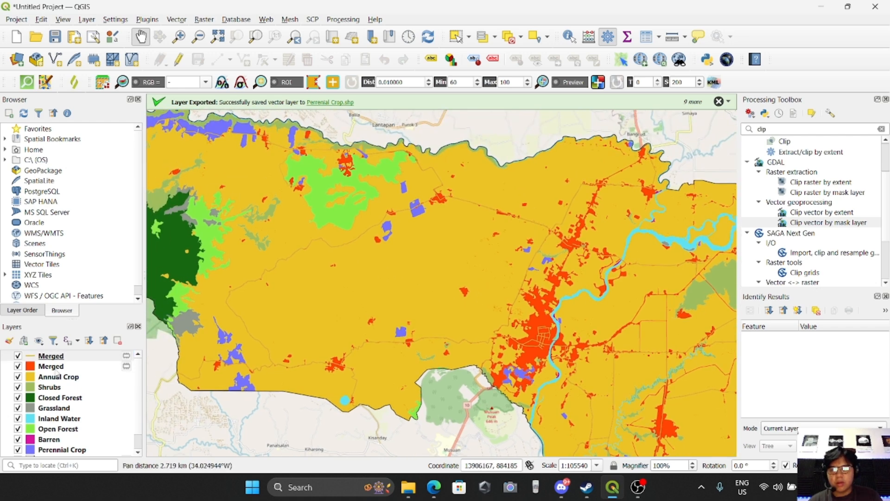
click(56, 357)
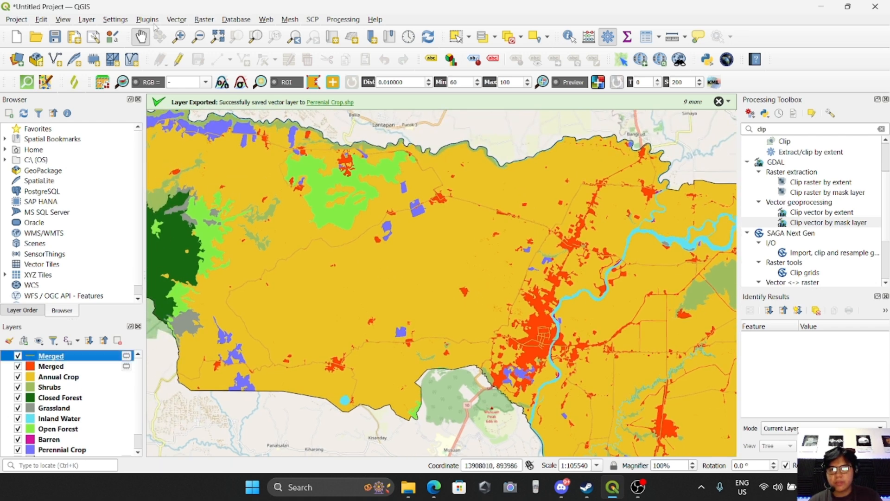
click(177, 19)
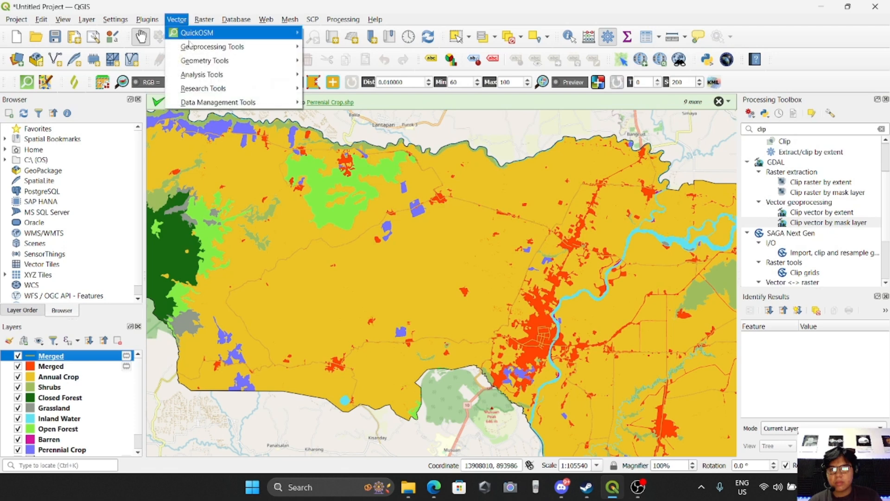
mouse_move(237, 101)
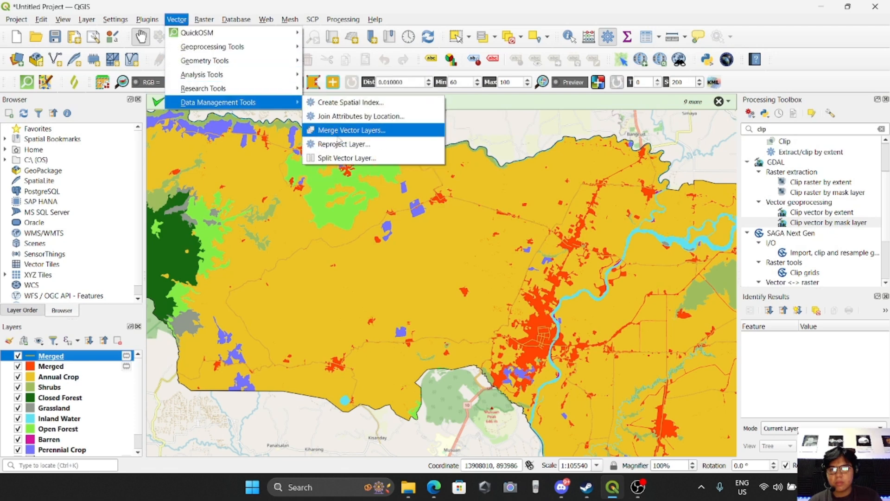
click(344, 144)
click(288, 221)
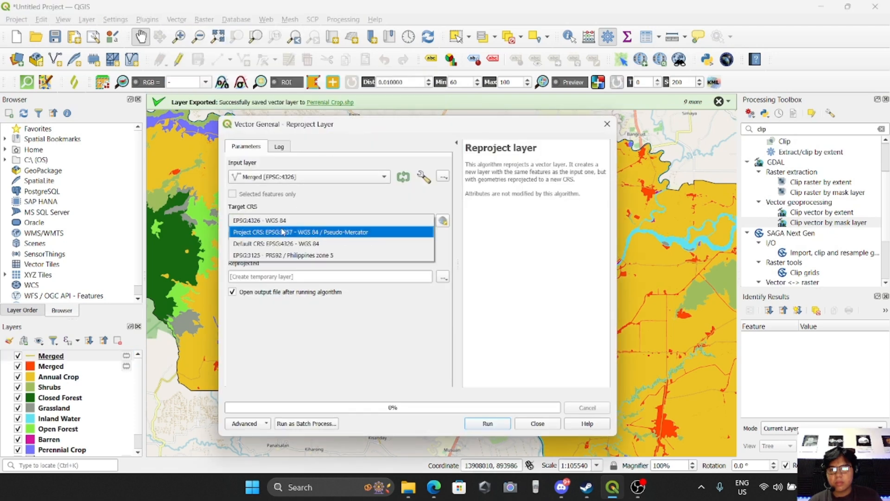
click(284, 244)
click(488, 424)
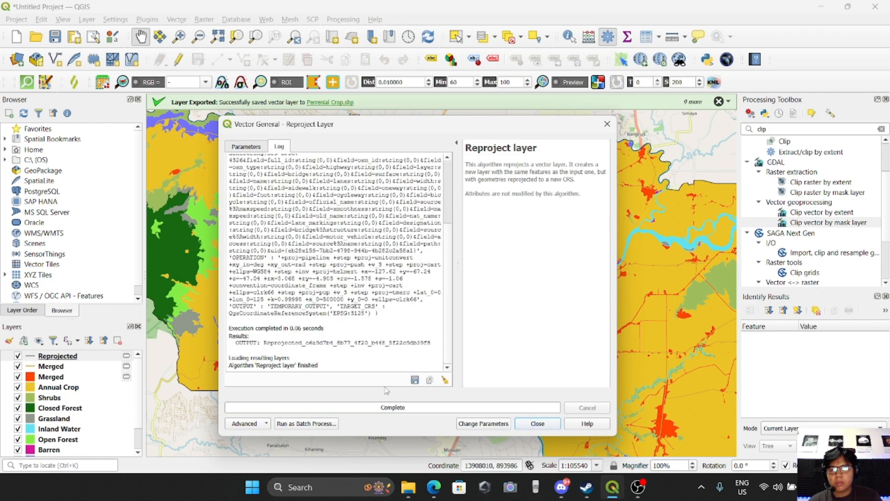
click(533, 423)
Remove the unprojected merged road layer from the project.
click(81, 371)
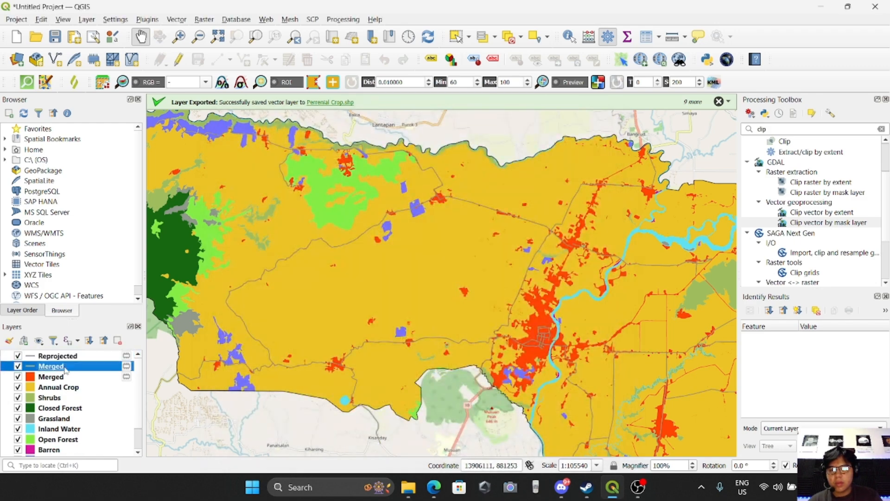
right_click(65, 368)
click(93, 173)
click(429, 255)
Set the Reprojected road layer's line colour to the orange-red picked from the Merged built-up layer.
drag(505, 303, 375, 272)
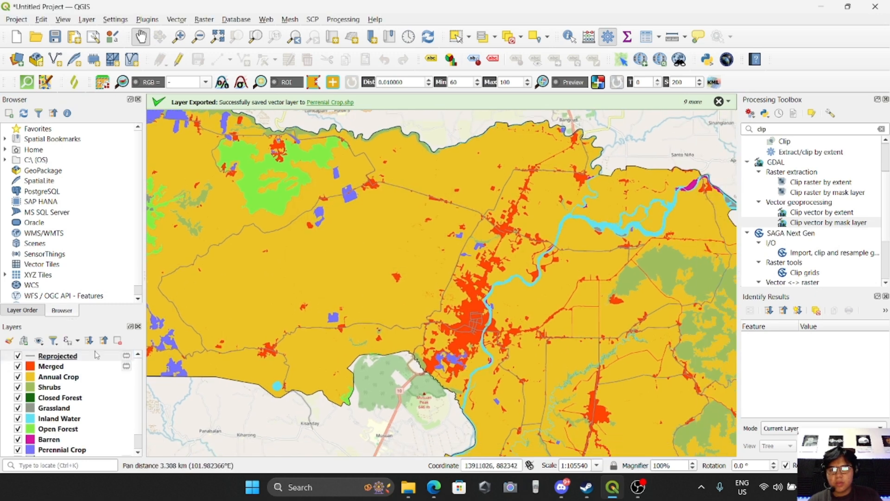
drag(230, 327, 245, 320)
click(65, 357)
drag(254, 241, 350, 283)
click(72, 355)
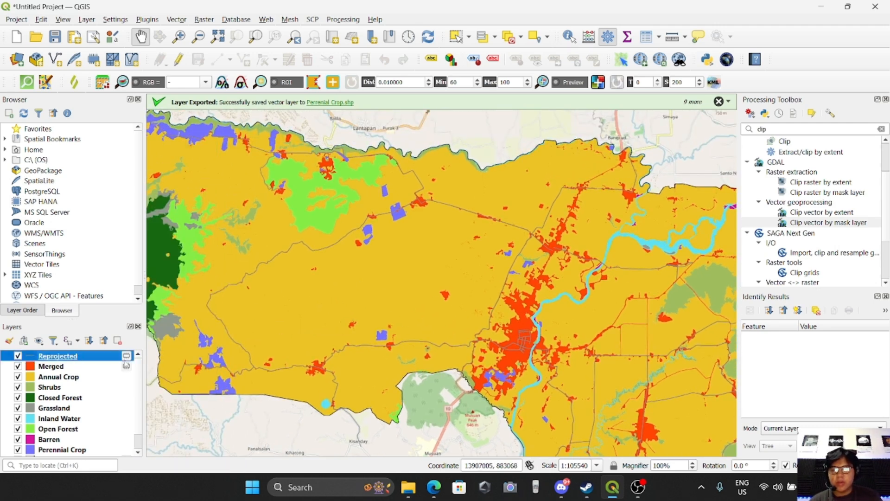
drag(405, 302, 330, 294)
right_click(58, 359)
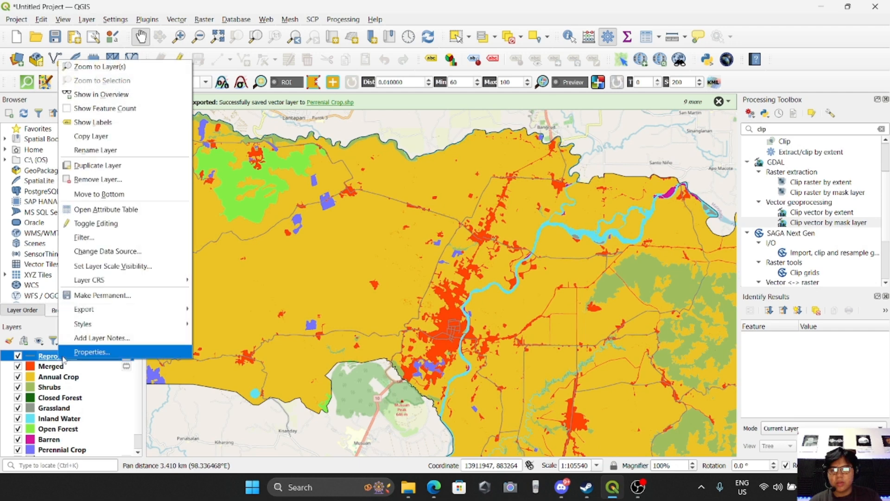
click(47, 357)
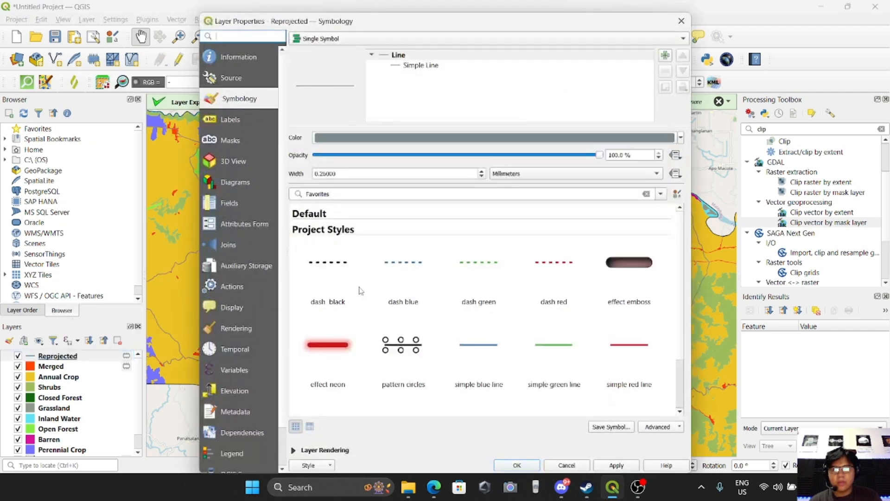
click(680, 138)
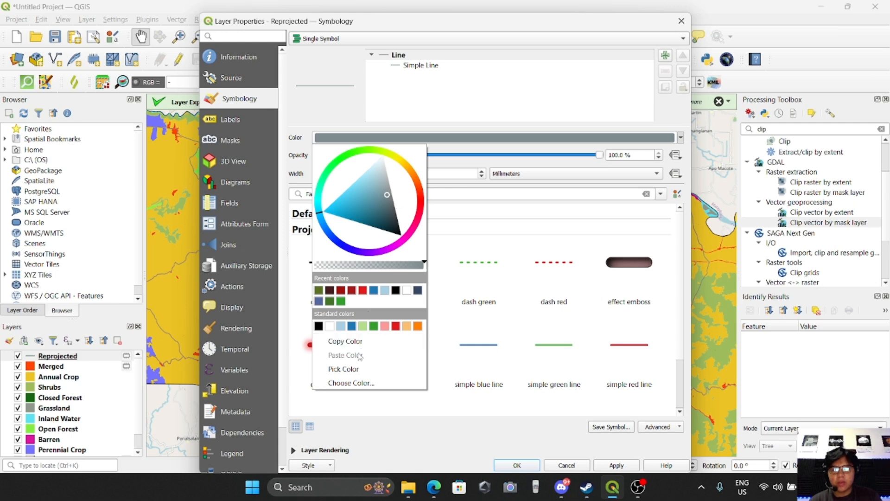
click(352, 370)
click(33, 367)
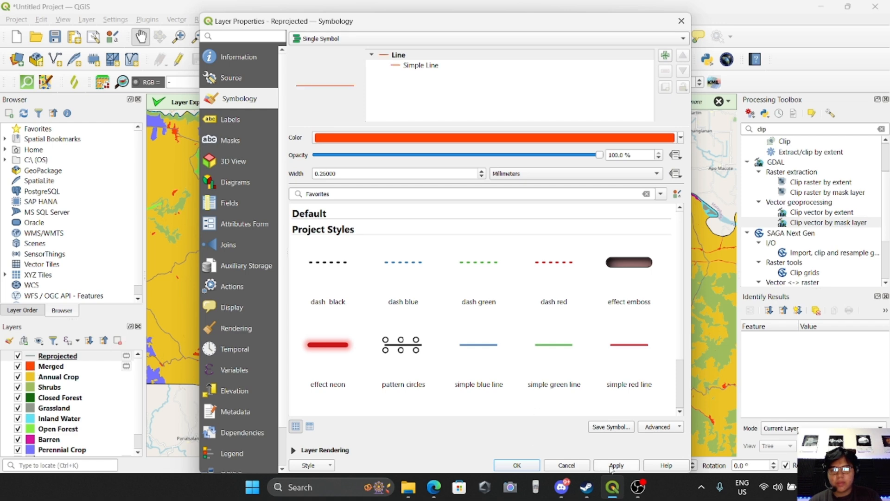
click(517, 465)
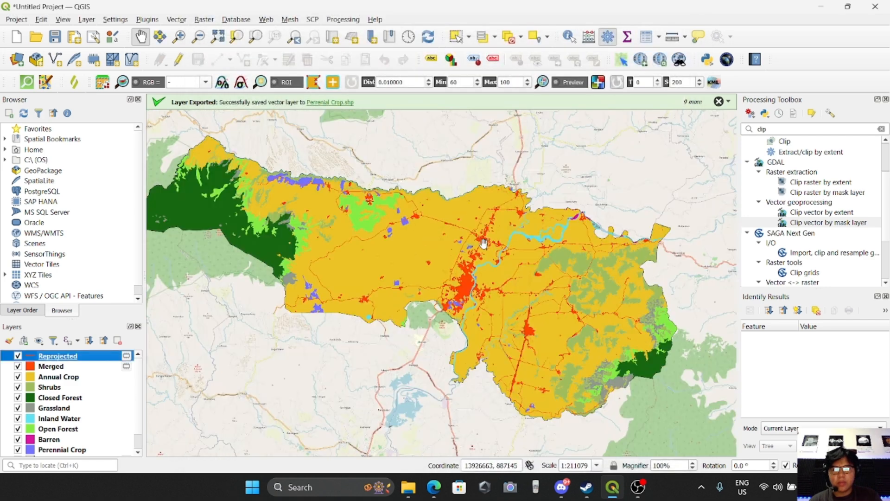
drag(482, 277, 473, 297)
drag(392, 282, 425, 298)
drag(477, 273, 453, 284)
drag(392, 271, 425, 301)
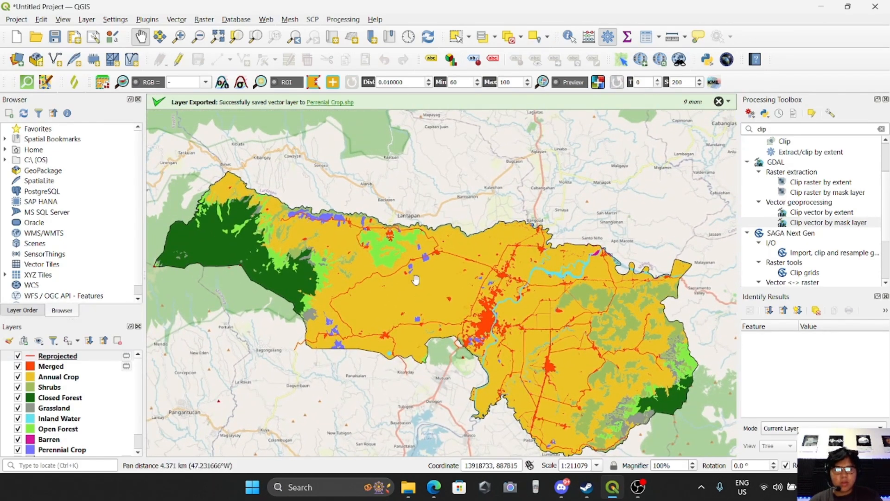
Create a new print layout titled "Land Use and Land Cover Map".
drag(536, 315, 550, 299)
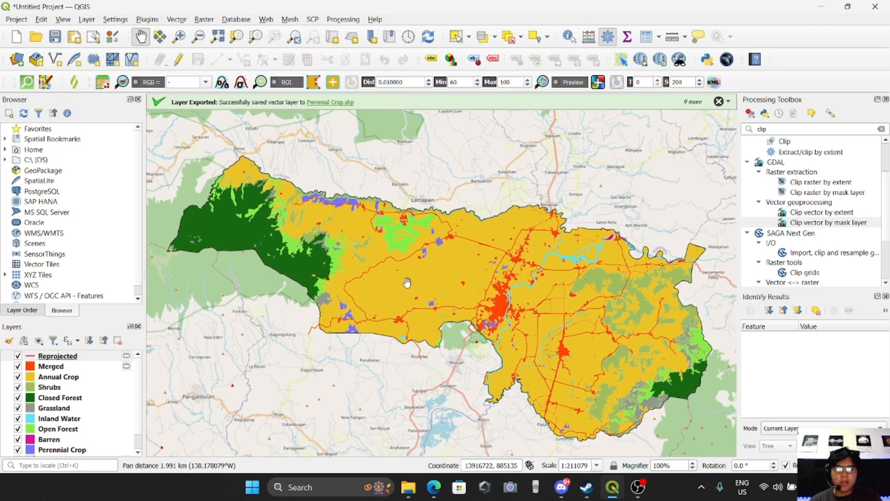
mouse_move(442, 291)
mouse_down()
mouse_move(446, 301)
mouse_move(430, 287)
mouse_up()
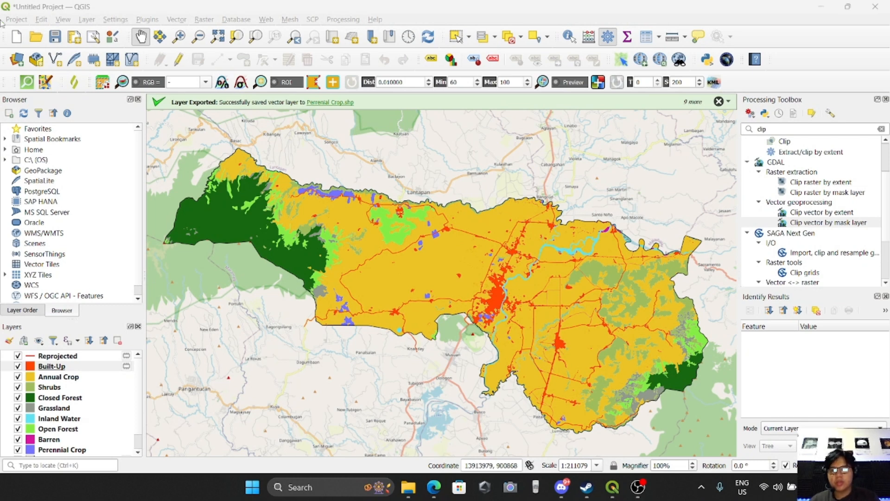
click(17, 20)
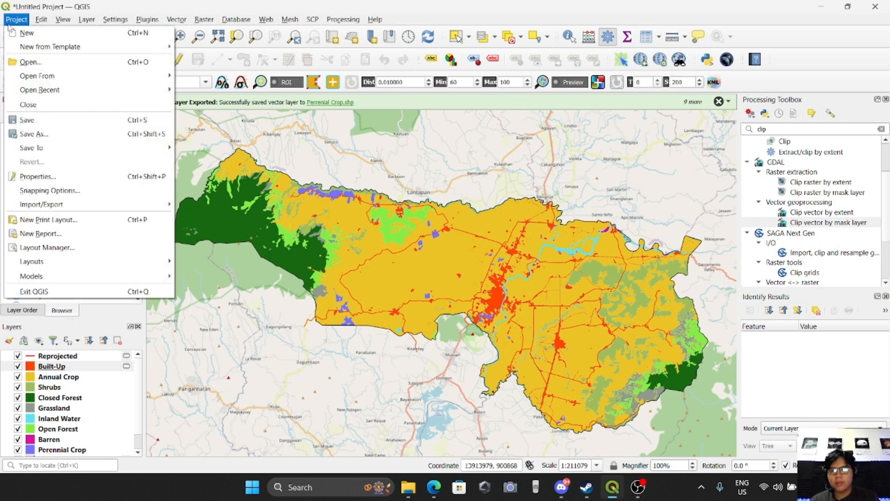
click(46, 220)
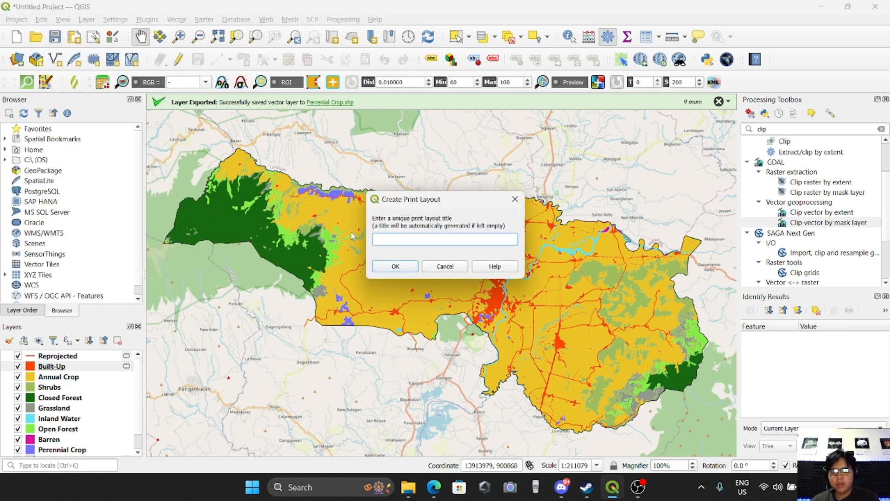
text(LULC)
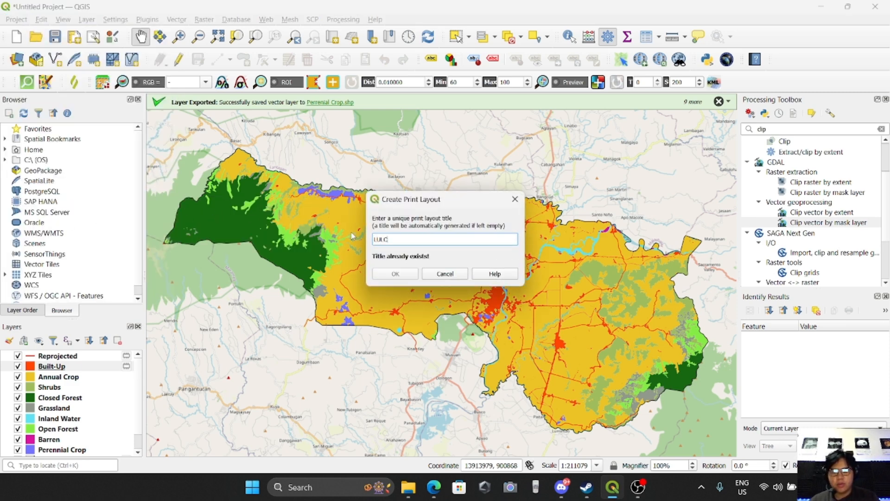
key(BackSpace)
key(BackSpace)
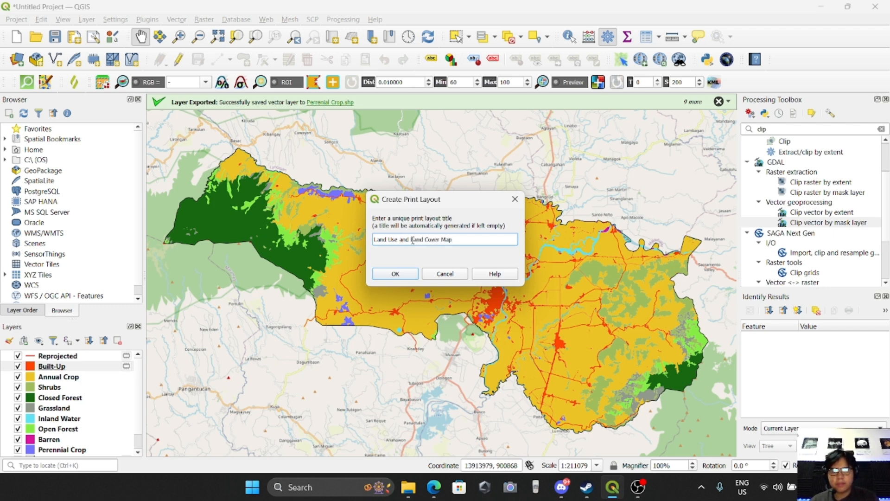
click(396, 274)
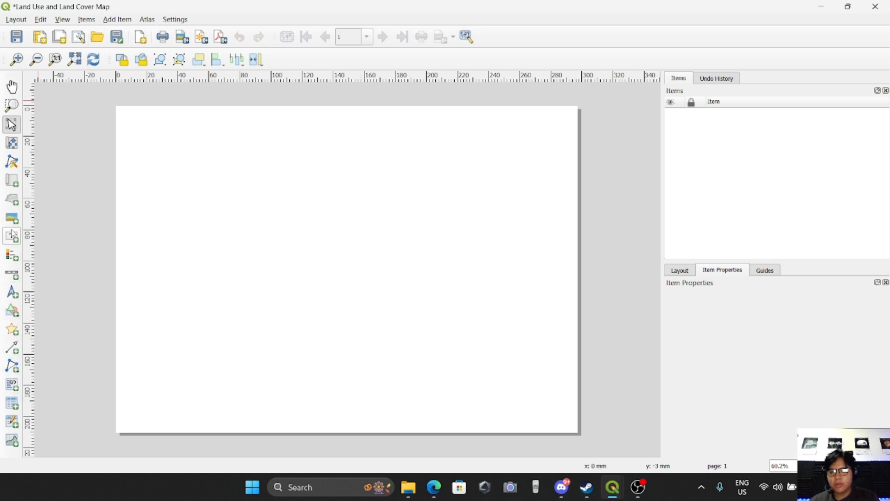
Draw a rectangle frame covering nearly the whole layout page.
click(13, 316)
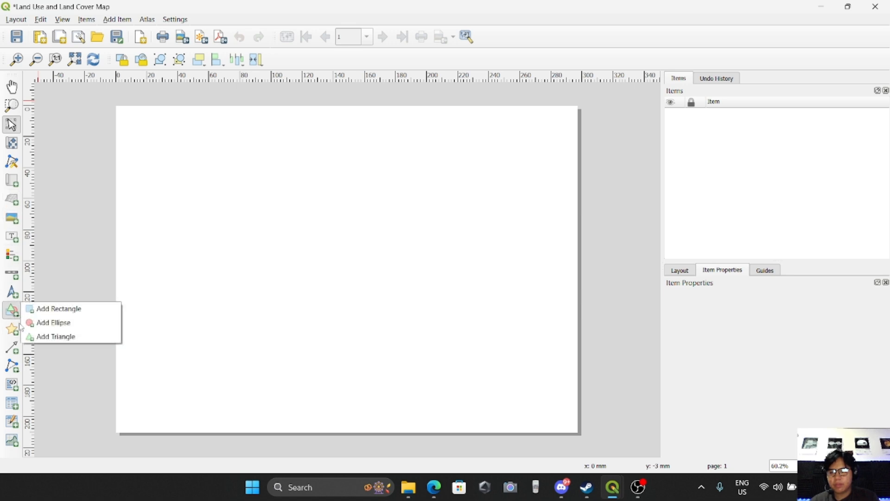
click(44, 308)
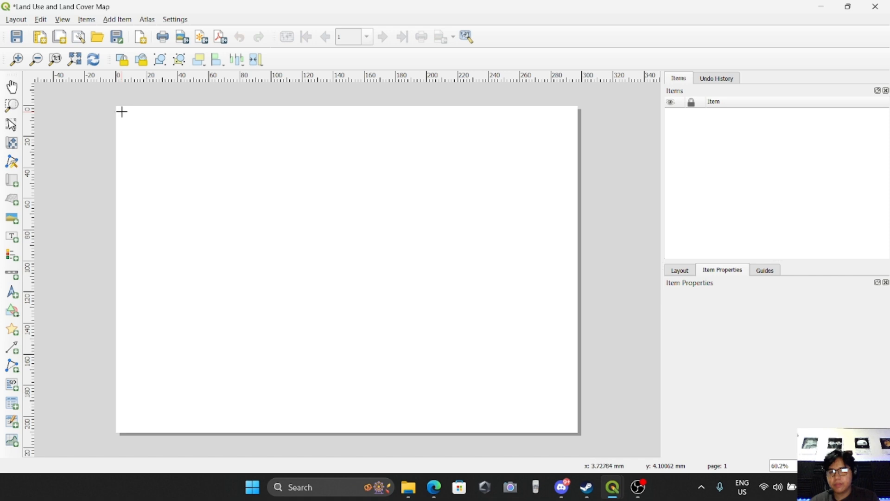
drag(121, 111, 574, 429)
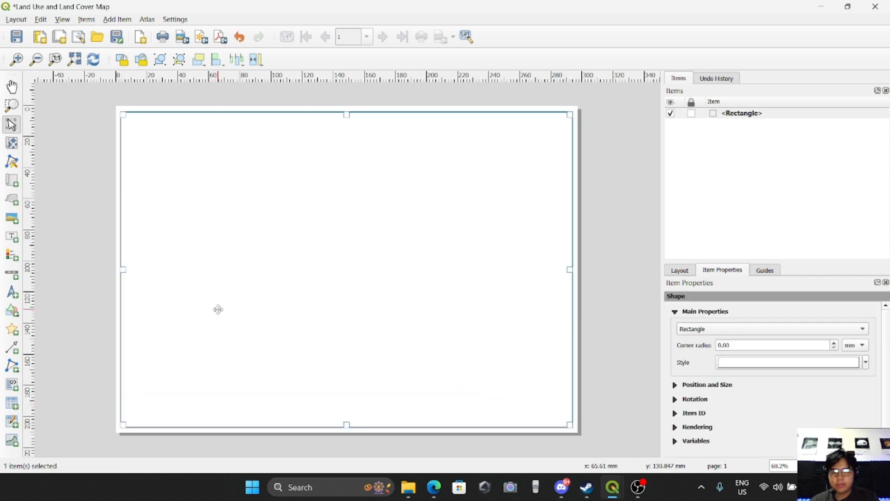
click(614, 182)
Draw a tall rectangle along the frame's right edge as a side panel about 46 mm wide.
click(12, 310)
click(44, 309)
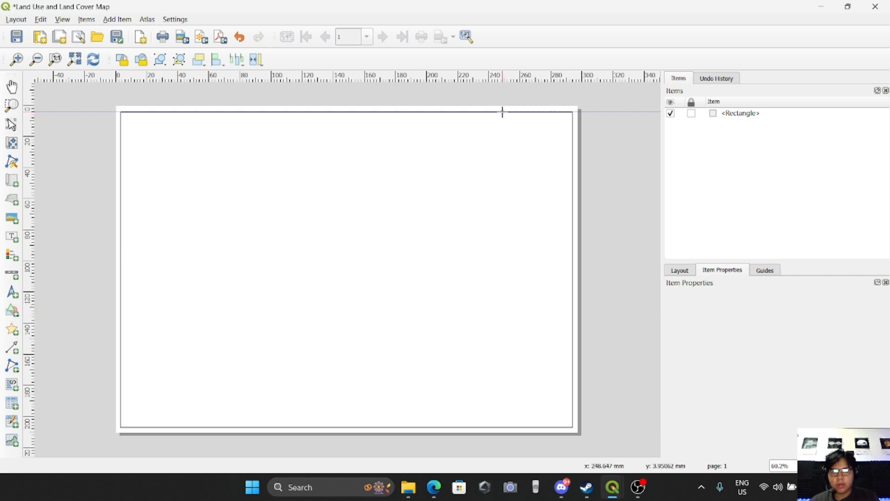
drag(501, 112, 572, 425)
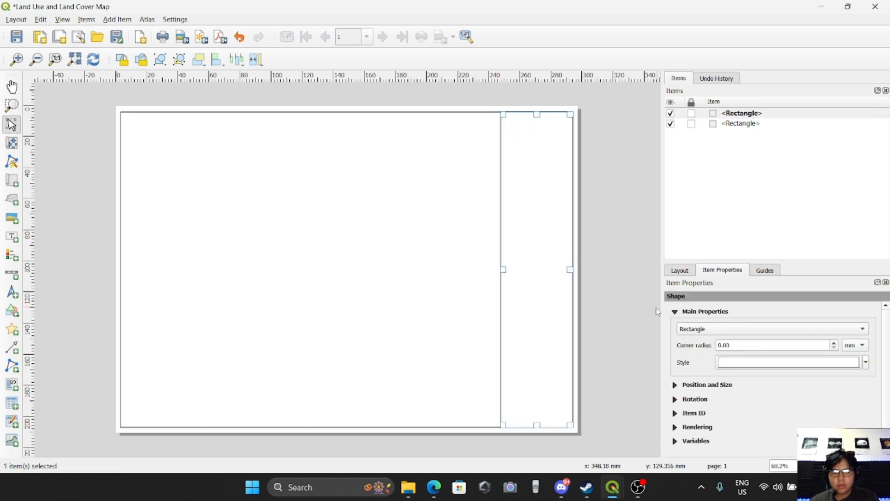
click(614, 408)
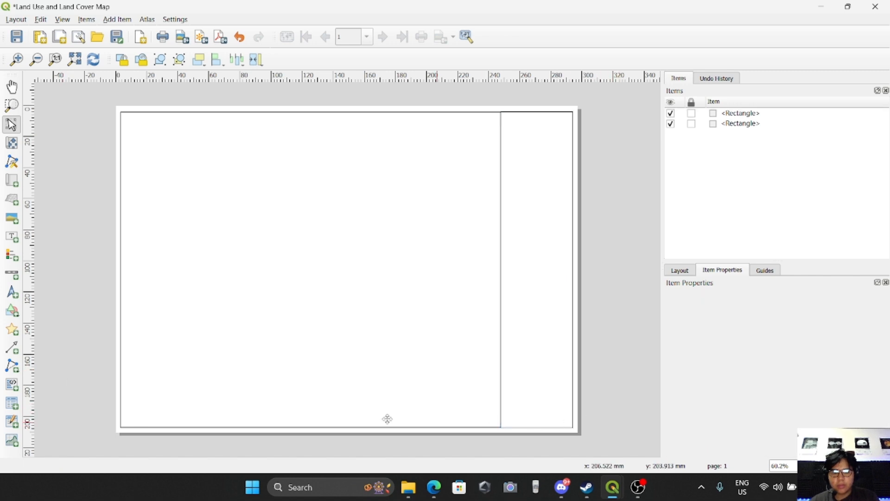
Draw a rectangle in the lower part of the side panel, from its bottom-right corner upward.
click(12, 311)
click(48, 309)
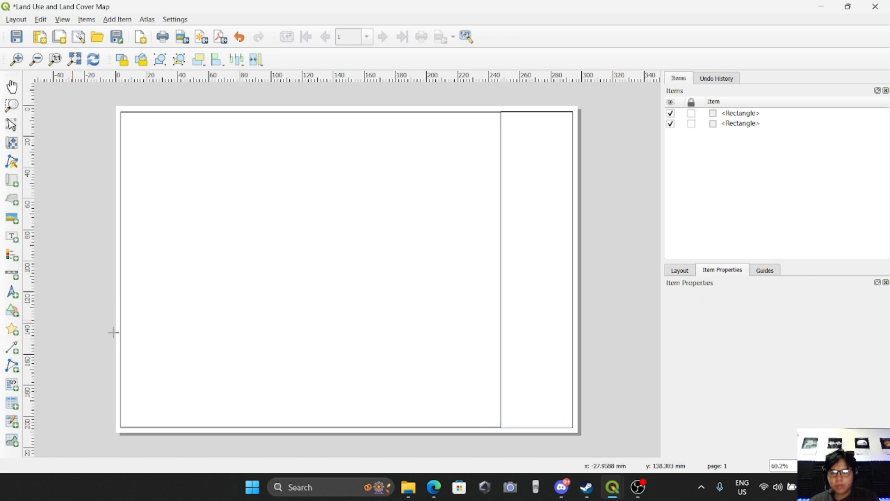
drag(572, 427, 499, 332)
click(591, 327)
Adjust the lower-right rectangle so its edges line up exactly with the side panel and frame.
scroll(550, 373, up, 1)
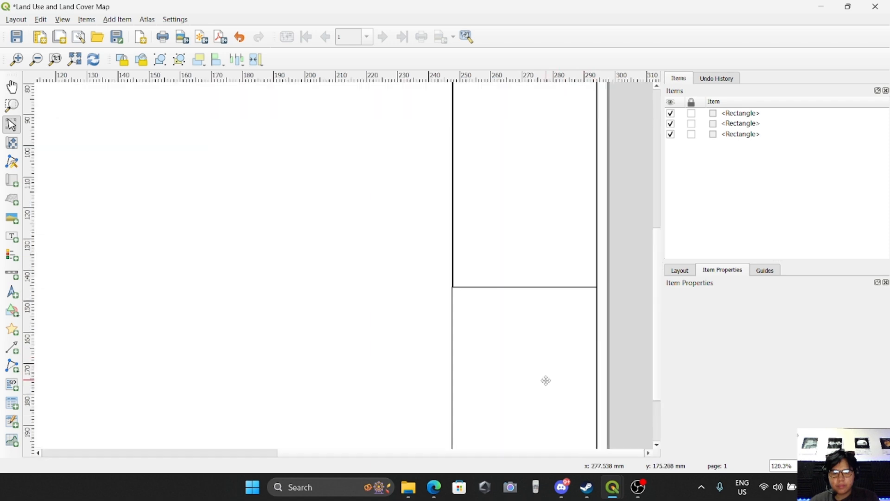
scroll(450, 308, up, 4)
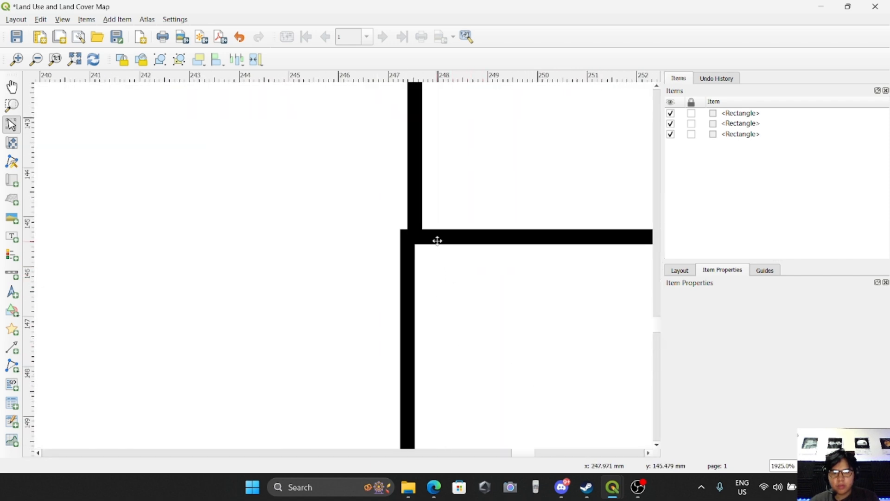
click(424, 241)
scroll(429, 360, down, 4)
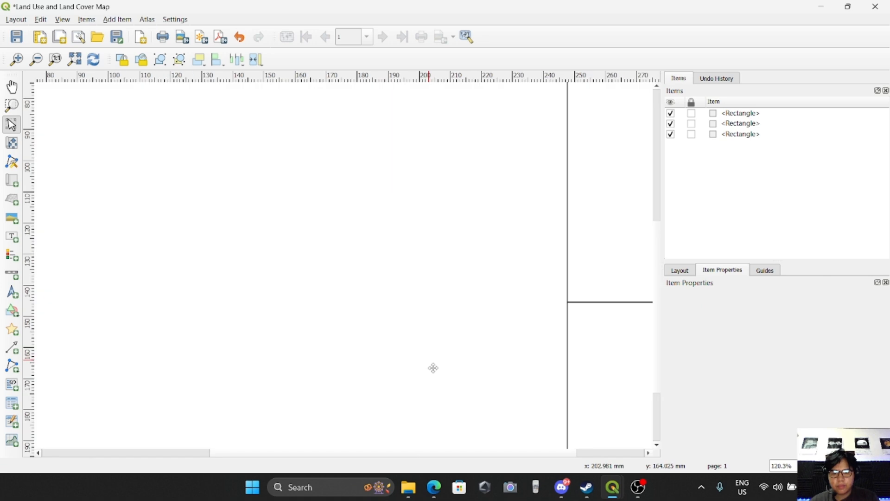
scroll(436, 349, up, 5)
scroll(470, 381, down, 1)
drag(436, 347, 440, 342)
scroll(470, 376, up, 1)
click(468, 374)
click(437, 355)
click(462, 359)
scroll(464, 353, down, 5)
scroll(572, 429, up, 2)
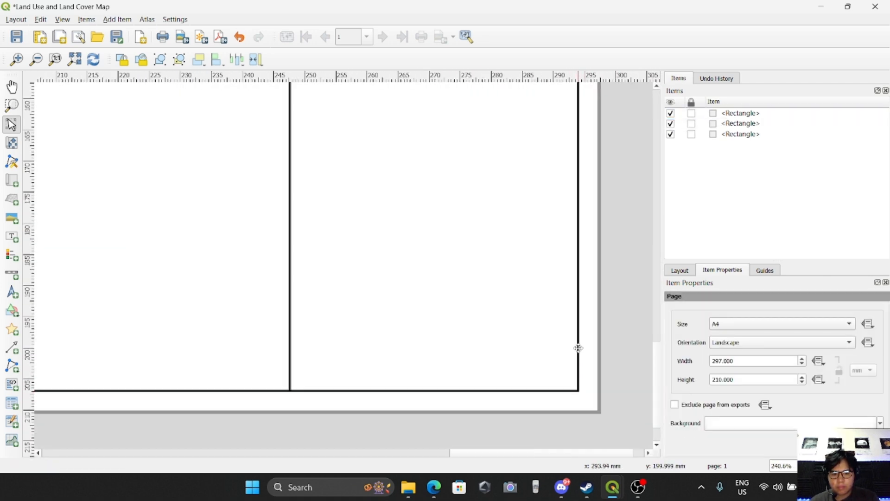
scroll(578, 357, down, 2)
scroll(512, 109, up, 4)
click(678, 132)
click(696, 124)
drag(425, 191, 424, 199)
click(468, 151)
scroll(503, 110, down, 5)
scroll(566, 165, up, 2)
scroll(611, 295, down, 1)
scroll(612, 299, up, 3)
scroll(606, 272, down, 5)
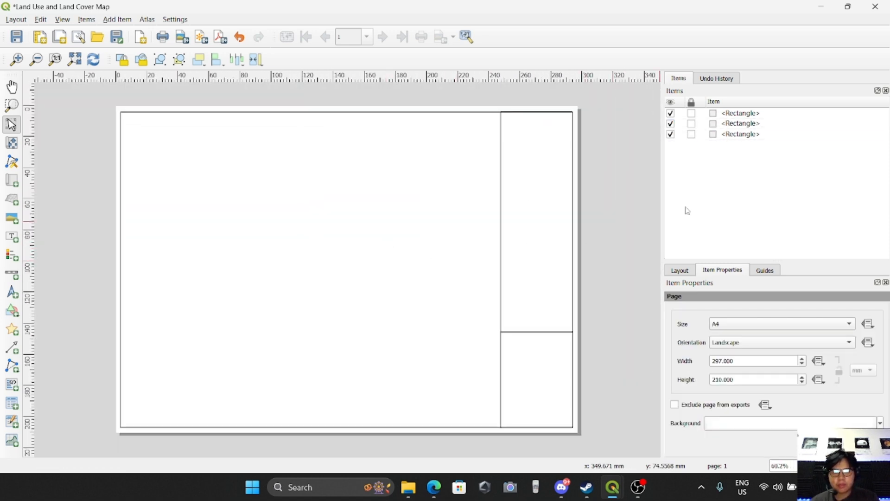
Change the lower-right rectangle's symbol layer type to Outline: Simple Line.
click(733, 118)
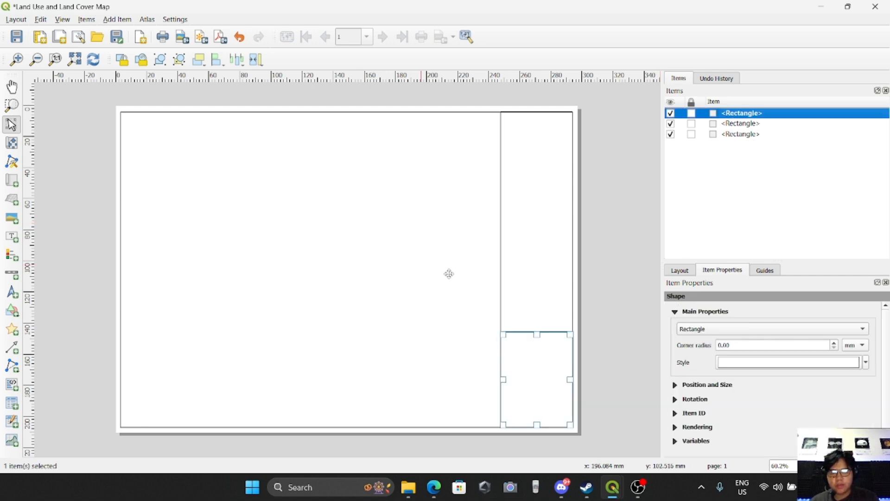
click(757, 364)
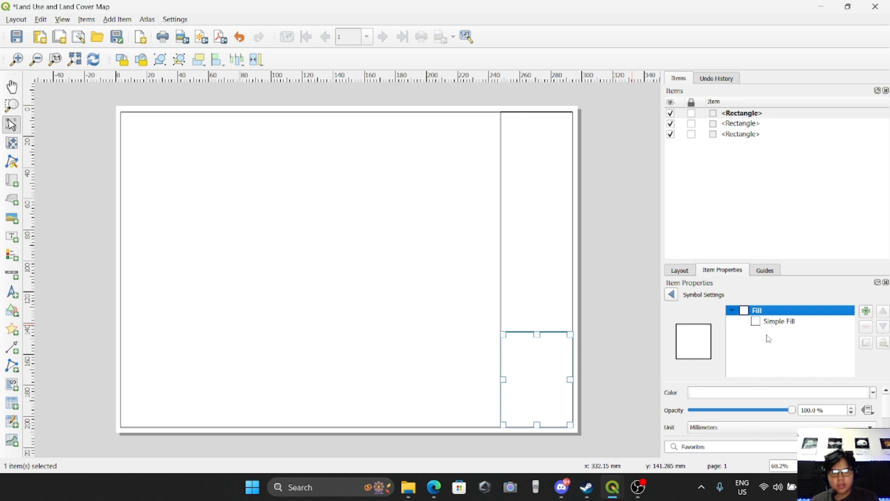
click(780, 322)
click(767, 393)
click(755, 486)
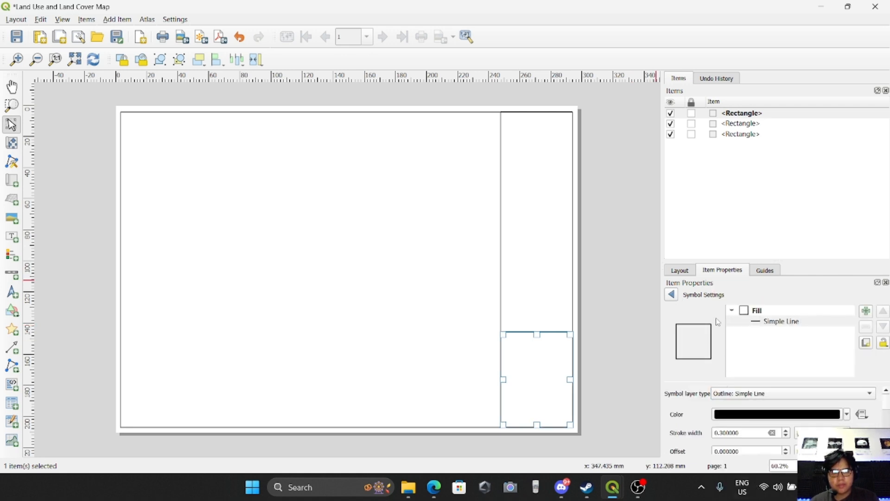
Change the side panel rectangle's symbol layer type to Outline: Simple Line as well.
click(741, 124)
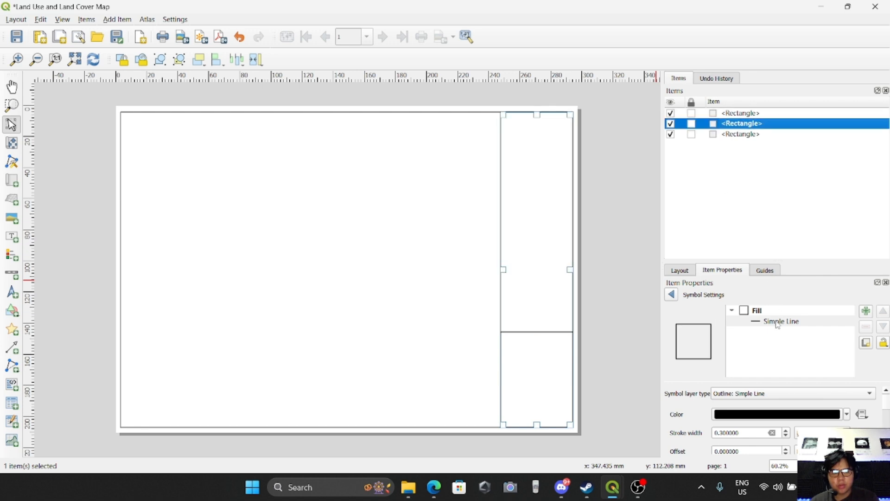
click(672, 294)
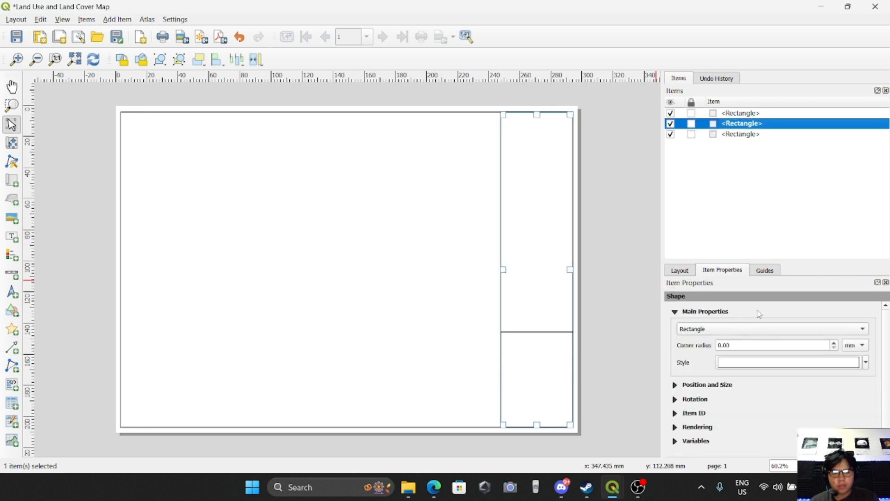
click(761, 363)
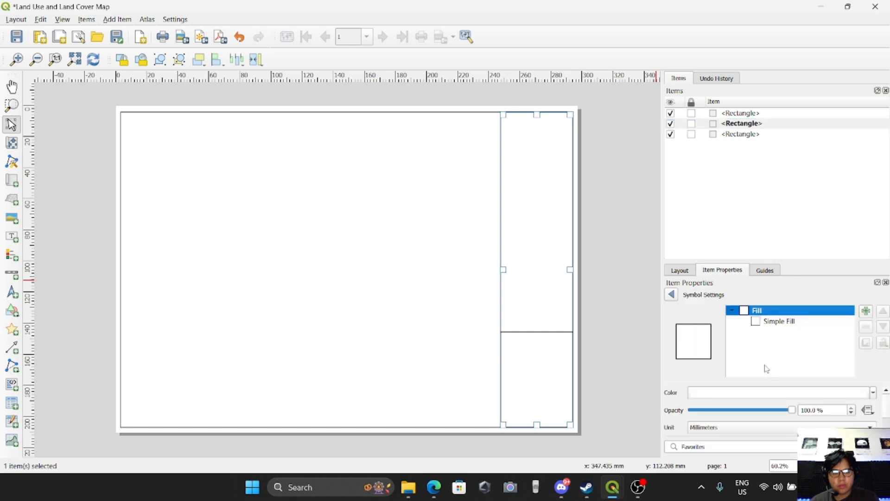
click(779, 325)
click(779, 393)
click(756, 486)
Change the page frame rectangle's symbol layer type to Outline: Simple Line too.
click(672, 294)
click(748, 135)
click(770, 364)
click(779, 322)
click(775, 393)
click(755, 487)
click(672, 293)
click(741, 124)
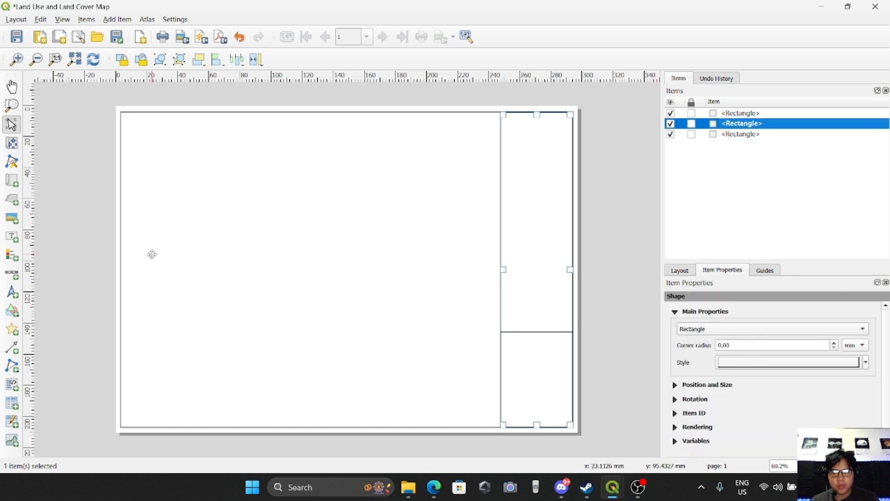
click(68, 226)
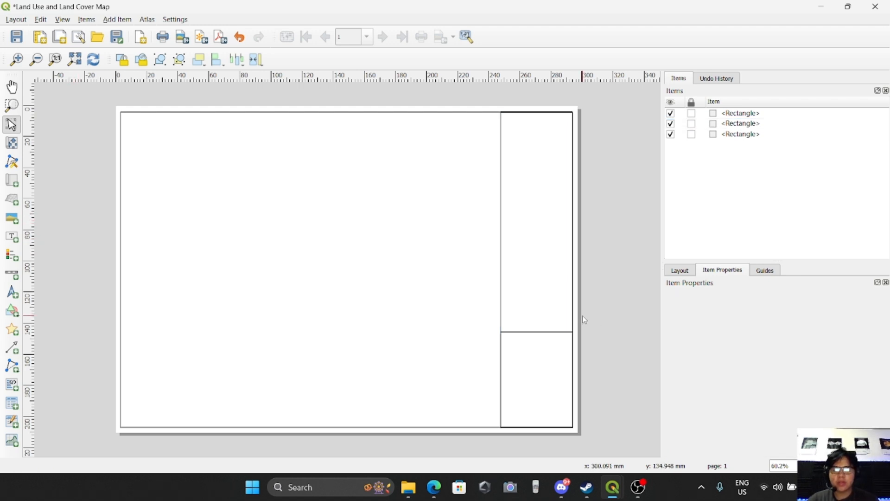
Add a map item filling the main frame area left of the side panel.
click(117, 19)
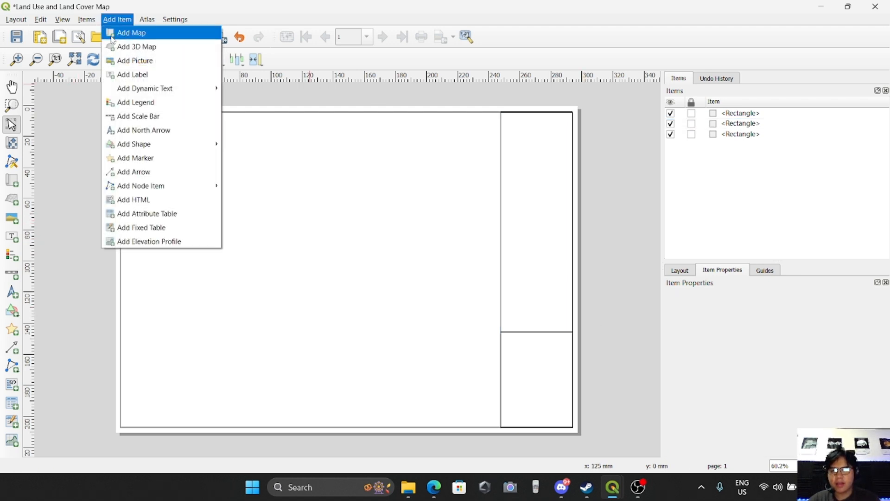
click(131, 33)
scroll(119, 113, up, 3)
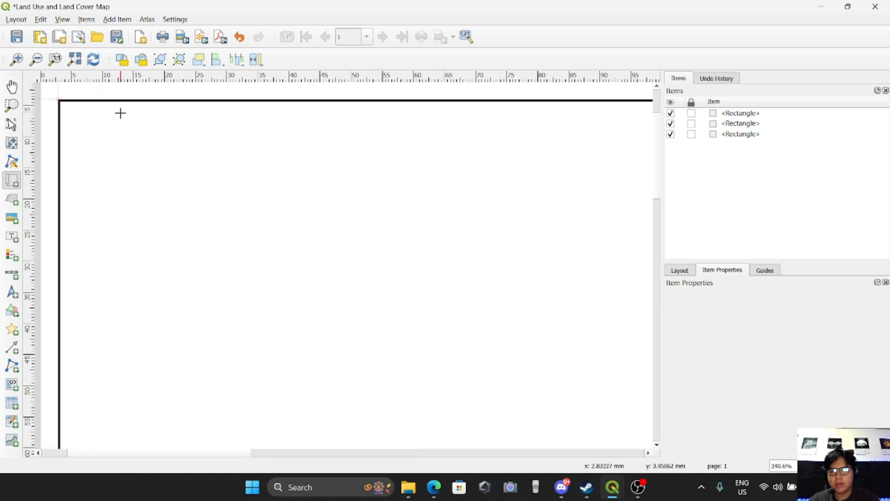
scroll(59, 100, up, 2)
drag(64, 89, 359, 321)
scroll(222, 246, down, 5)
scroll(410, 349, up, 1)
mouse_move(409, 349)
mouse_down()
mouse_move(499, 429)
mouse_move(504, 411)
mouse_move(483, 391)
mouse_up()
scroll(498, 428, up, 4)
scroll(504, 412, up, 1)
scroll(204, 329, down, 7)
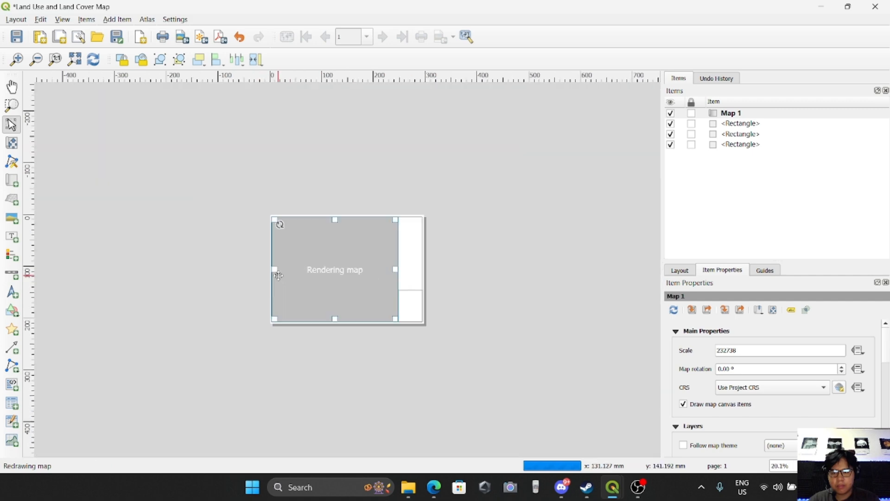
scroll(324, 264, up, 1)
scroll(320, 243, up, 1)
scroll(320, 243, down, 1)
click(169, 245)
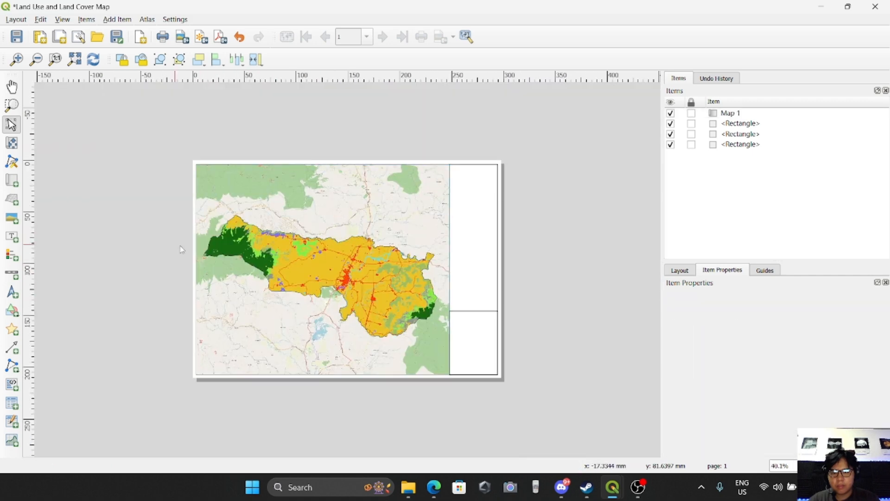
Set the map item's scale to 220000.
click(307, 274)
scroll(330, 299, up, 1)
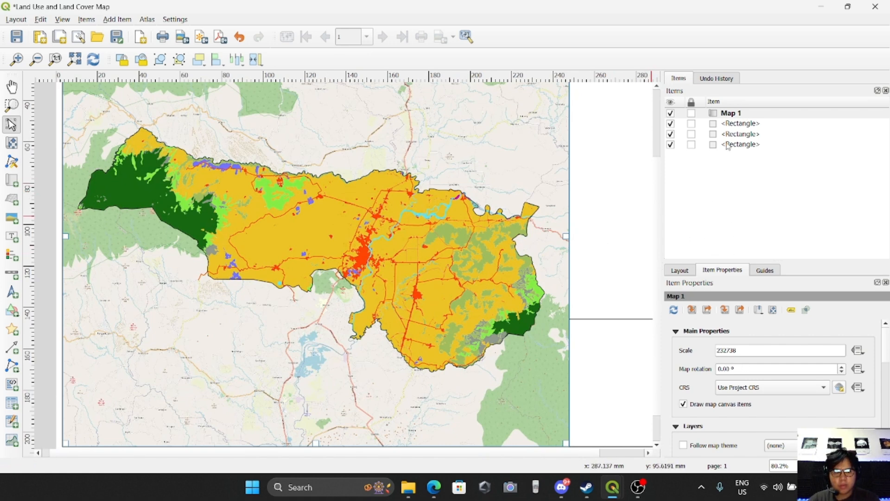
click(735, 114)
double_click(754, 351)
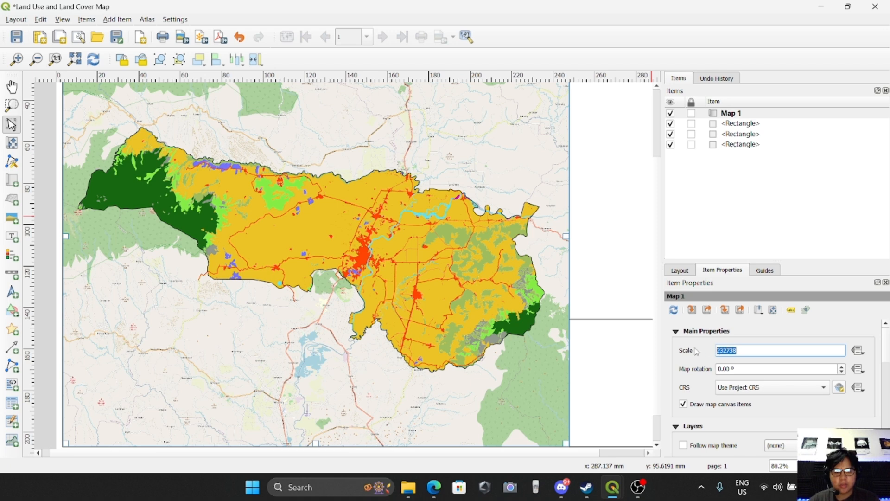
text(220000)
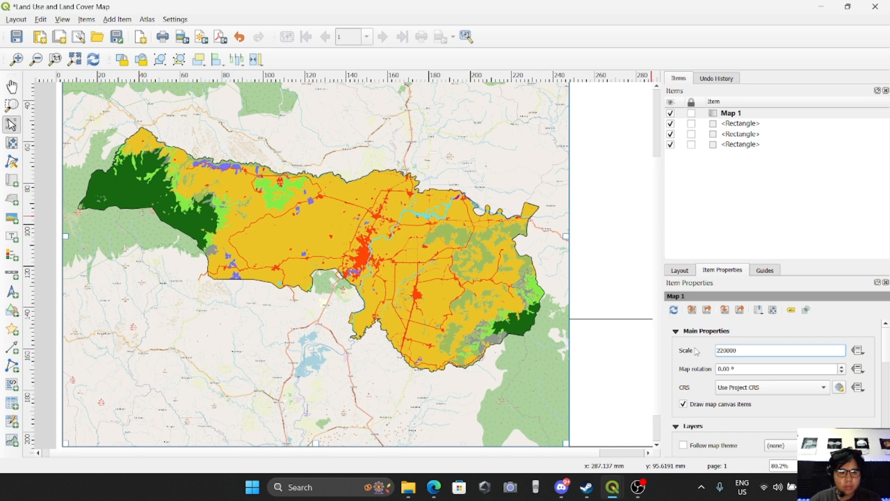
key(Return)
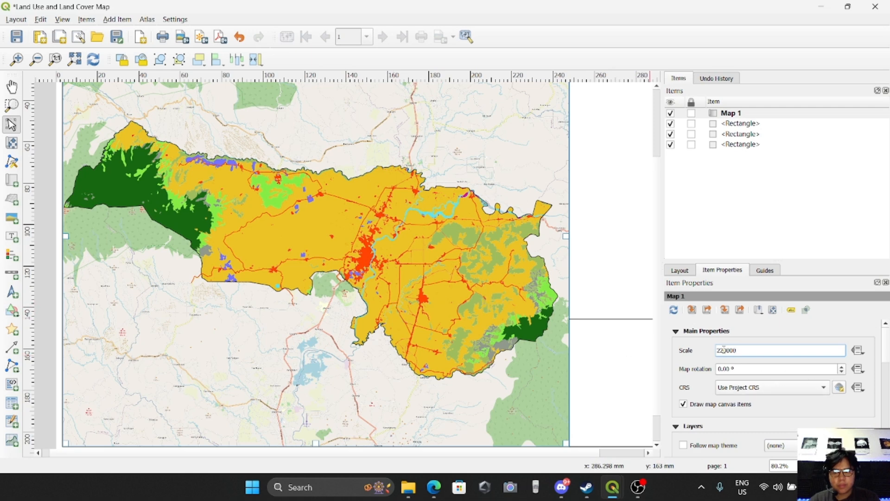
Nudge the map content within the map item and reapply the 220000 scale.
drag(389, 288, 394, 288)
key(ctrl+z)
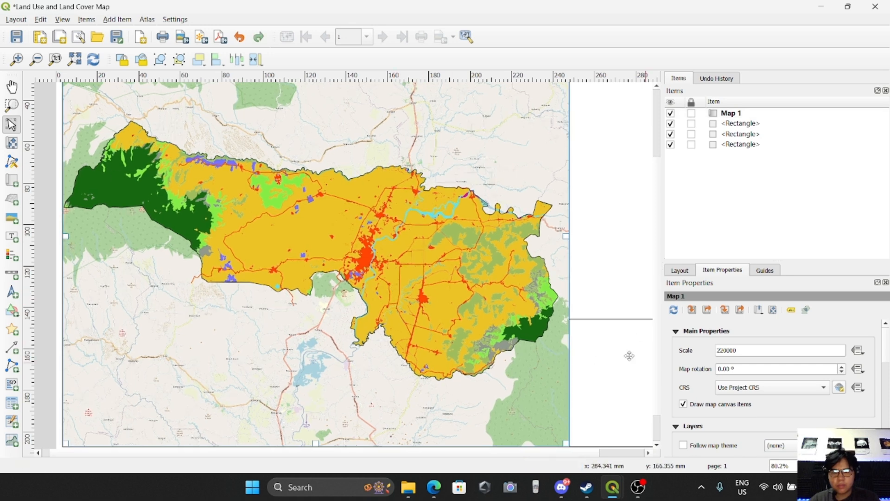
click(12, 143)
drag(267, 249, 271, 250)
scroll(324, 257, down, 1)
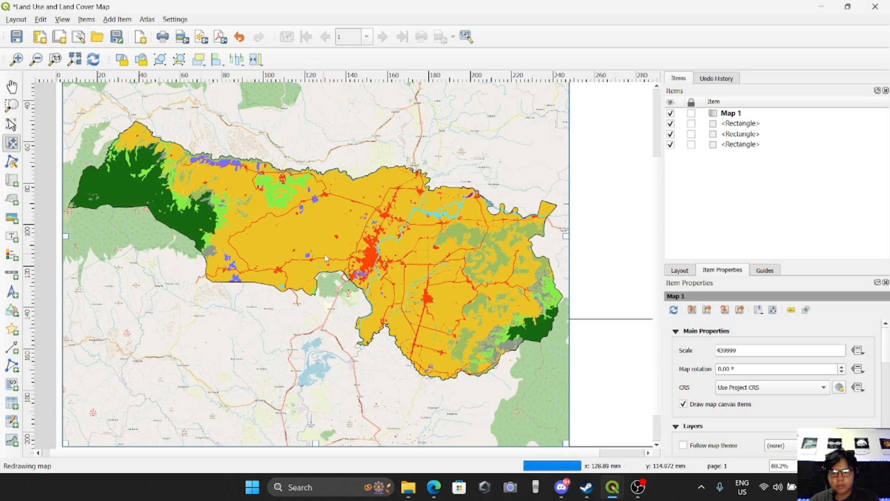
scroll(378, 250, down, 1)
key(ctrl+z)
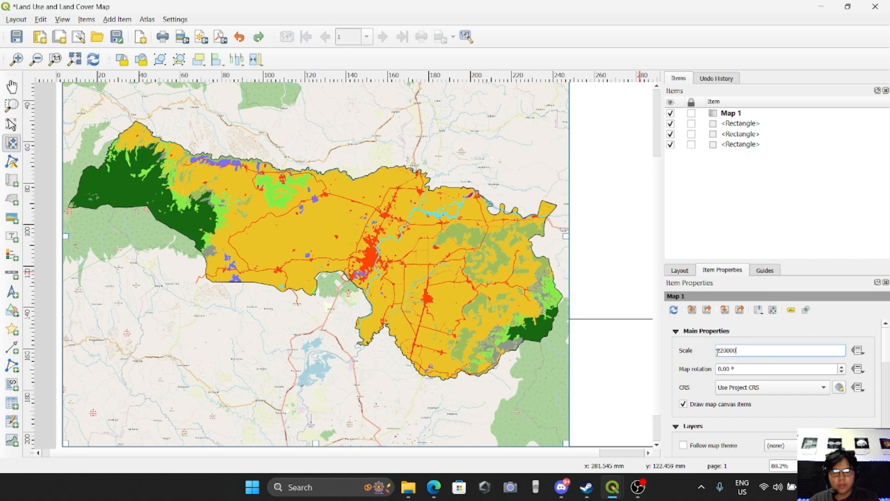
key(Return)
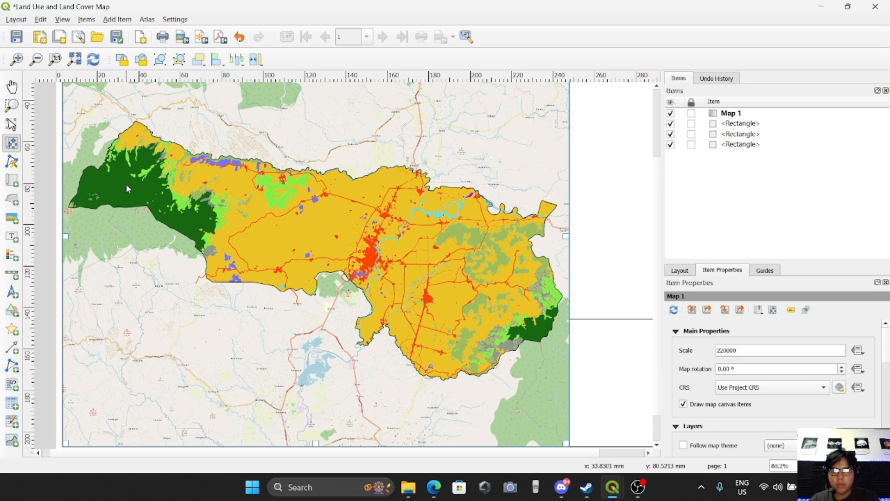
Lock the map item and the page frame rectangles in the items list.
click(692, 114)
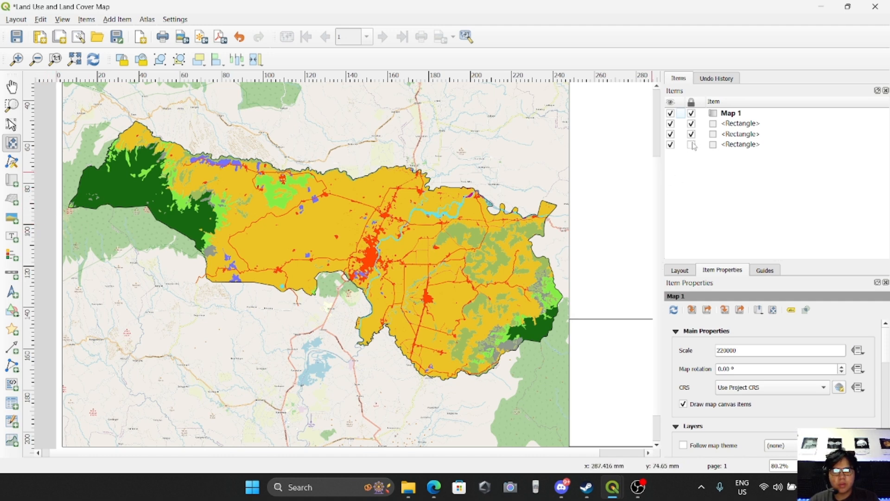
click(691, 144)
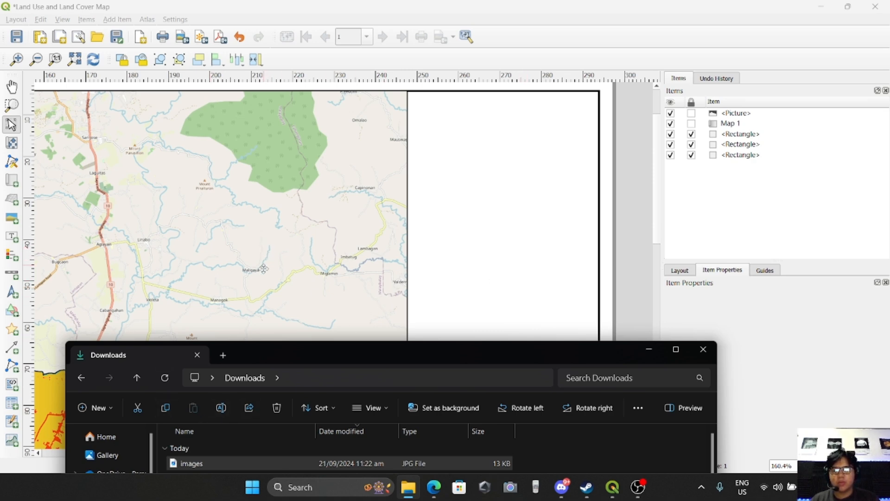
Drag the images.jpg city seal file from the Downloads folder into the layout's side panel.
click(199, 461)
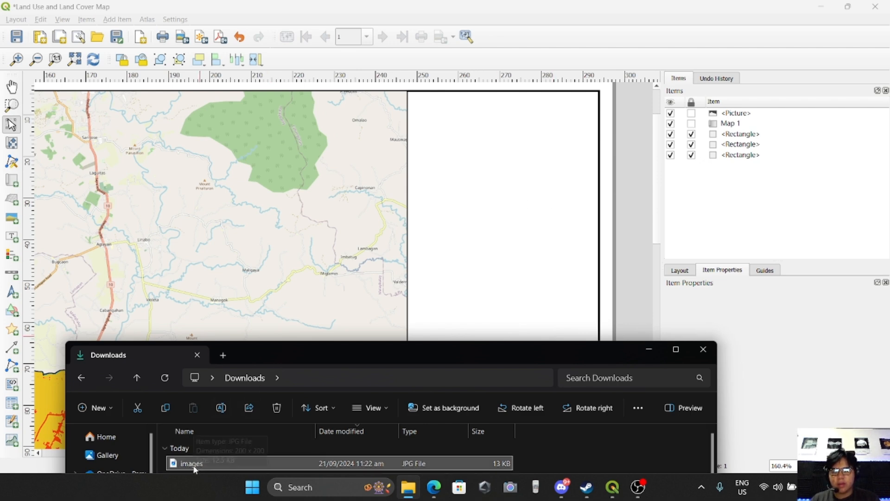
drag(196, 466, 491, 176)
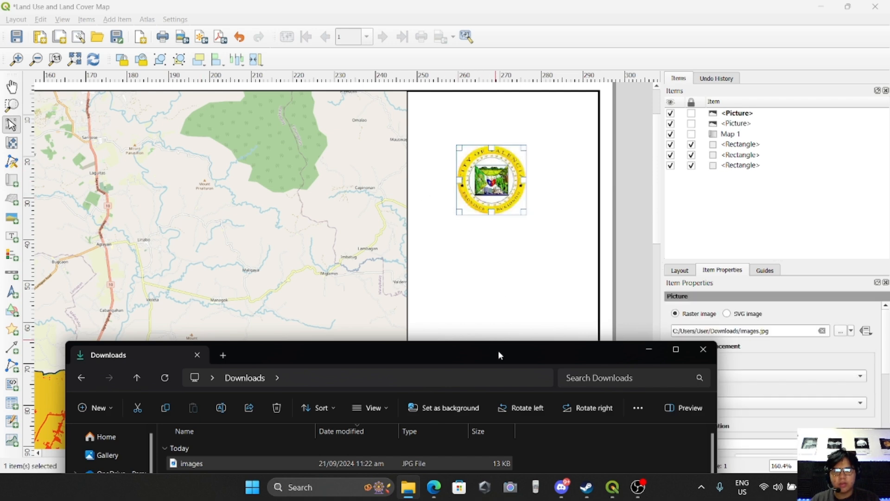
click(697, 358)
Move the seal picture to the top centre of the side panel.
drag(488, 183, 509, 161)
click(559, 199)
click(512, 177)
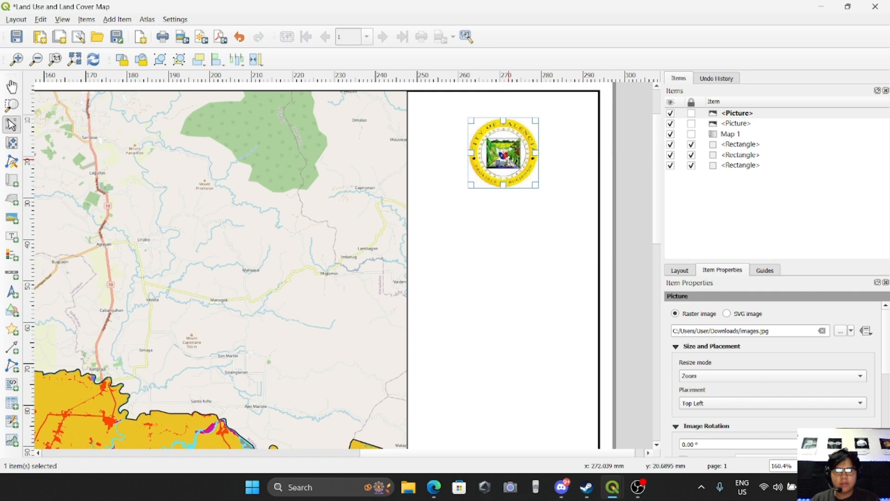
click(542, 242)
Add a label box below the seal in the side panel.
scroll(521, 258, down, 2)
scroll(592, 213, up, 4)
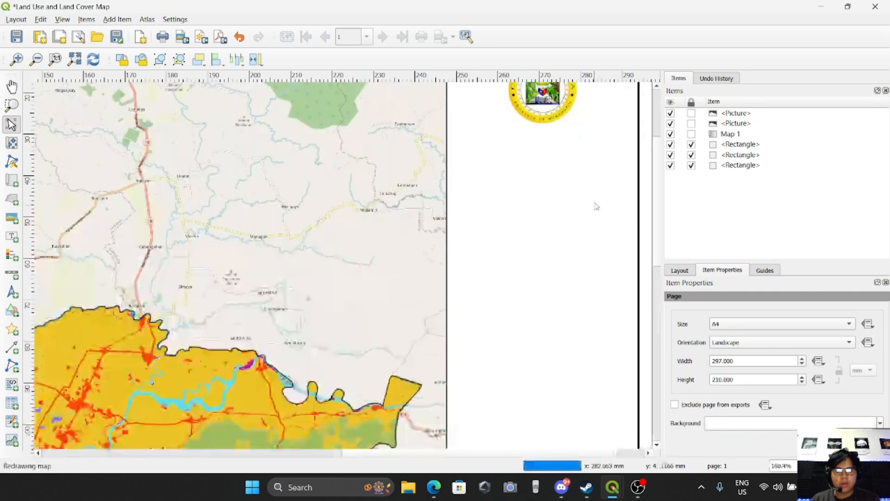
scroll(592, 153, down, 3)
scroll(610, 103, up, 3)
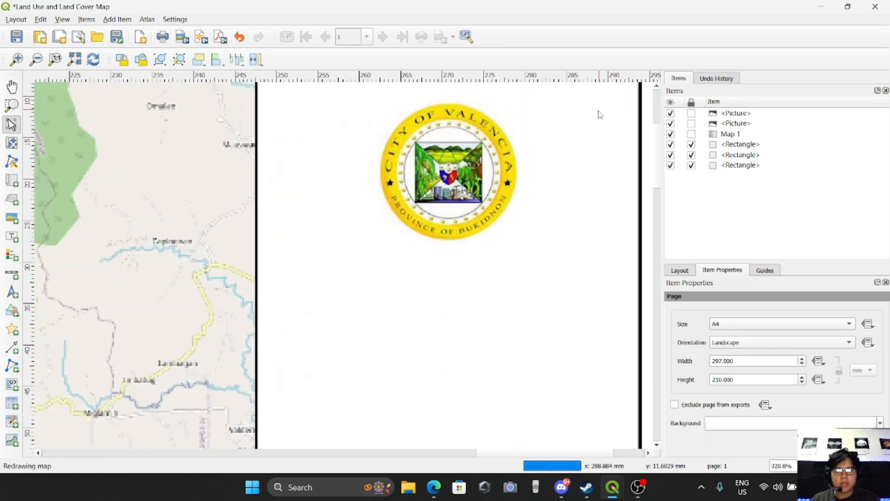
scroll(547, 230, down, 2)
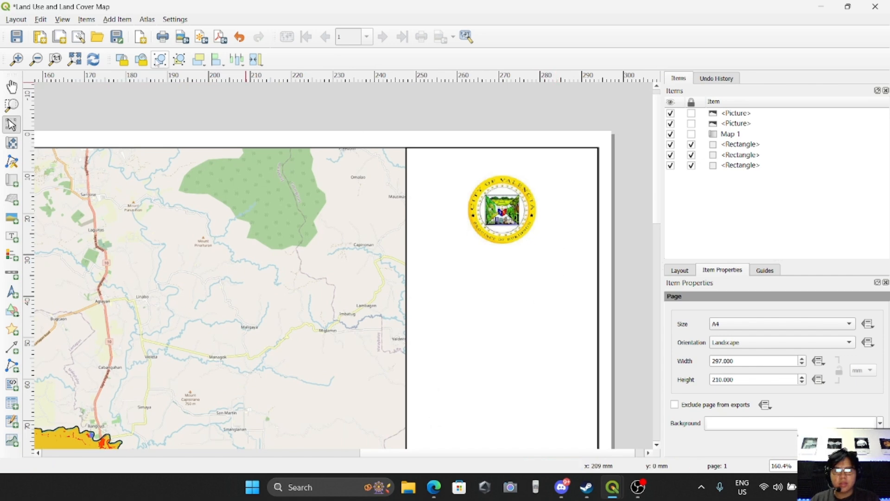
click(146, 19)
click(125, 22)
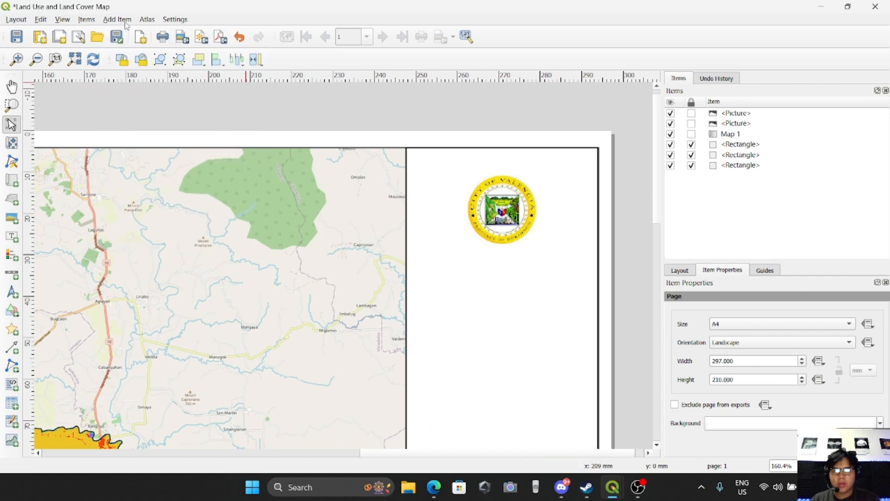
click(119, 23)
click(134, 74)
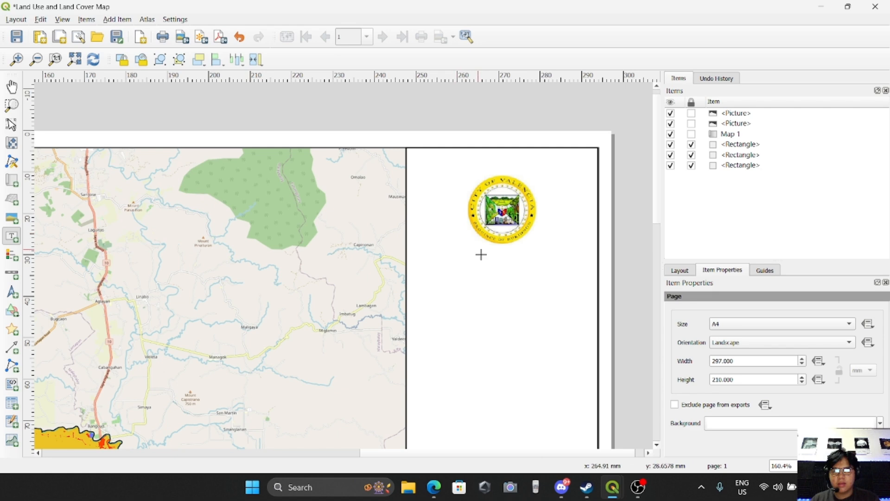
drag(431, 258, 568, 321)
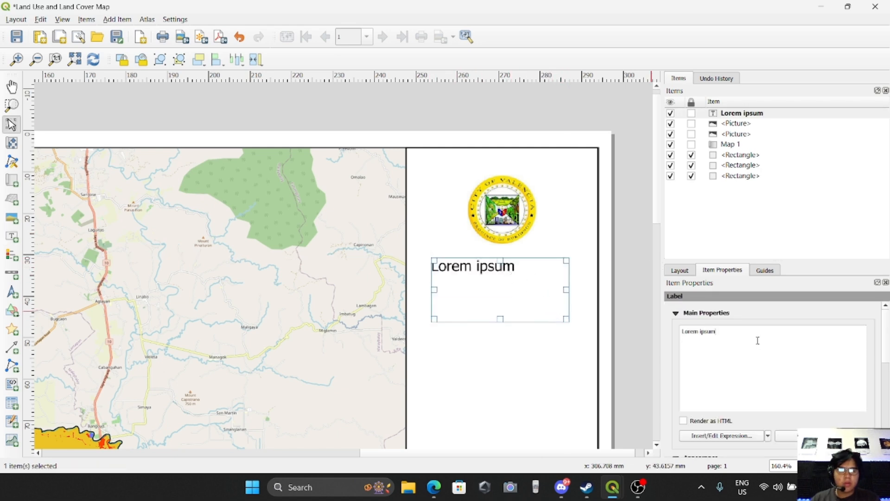
Set the label text to 'Republic of the Philippines' with 'Valencia, Bukidnon' on the next line.
key(BackSpace)
text(L)
key(BackSpace)
text(Valencuu)
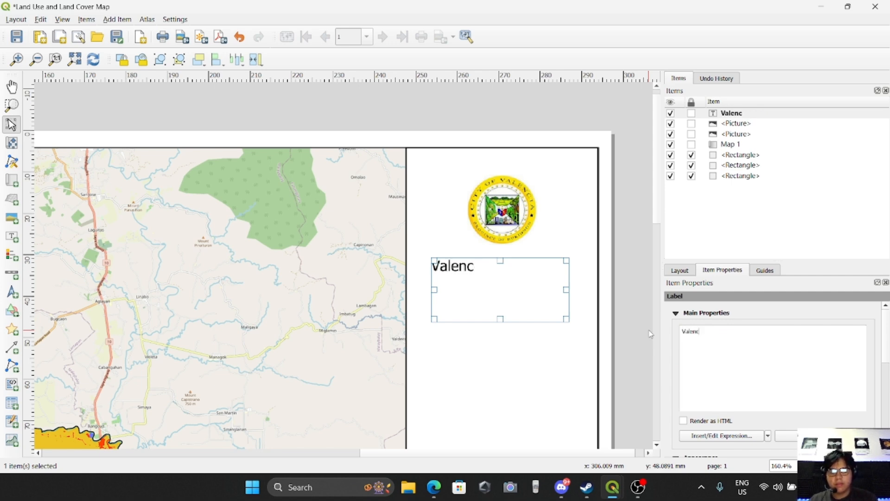
key(BackSpace)
key(BackSpace)
key(BackSpace)
key(BackSpace)
key(BackSpace)
key(BackSpace)
key(BackSpace)
key(BackSpace)
text(Republic oF)
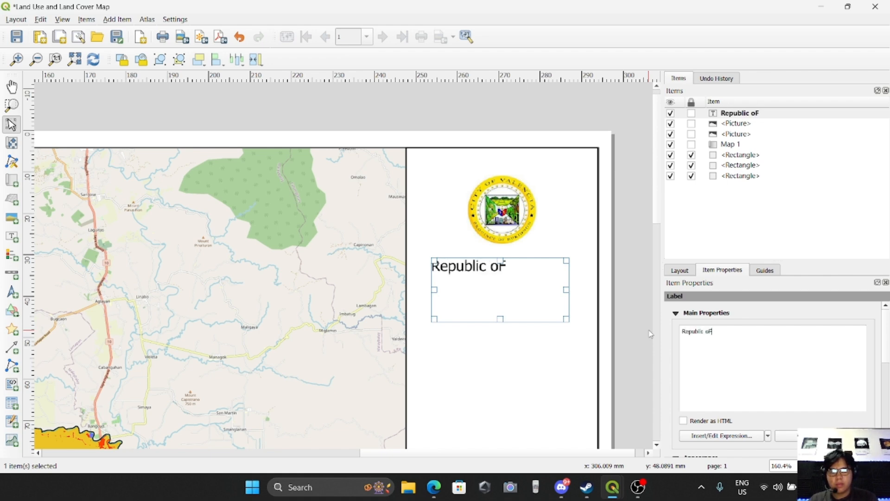
text( the )
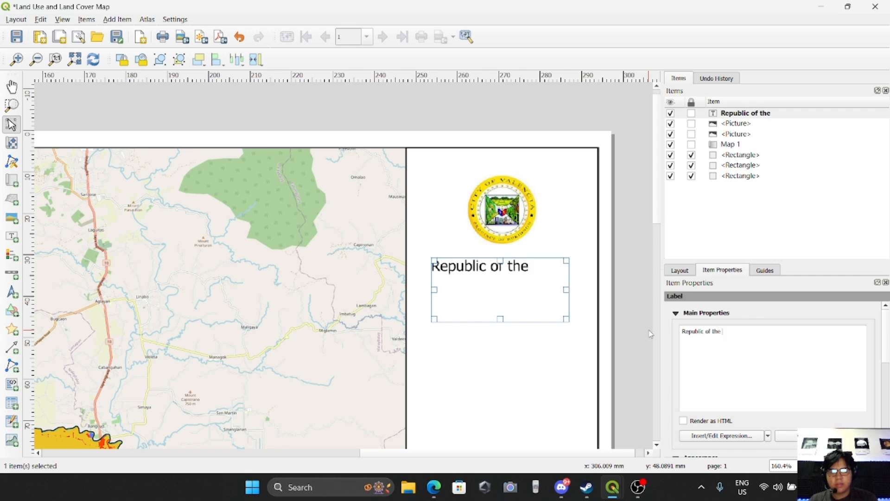
text(Philippines)
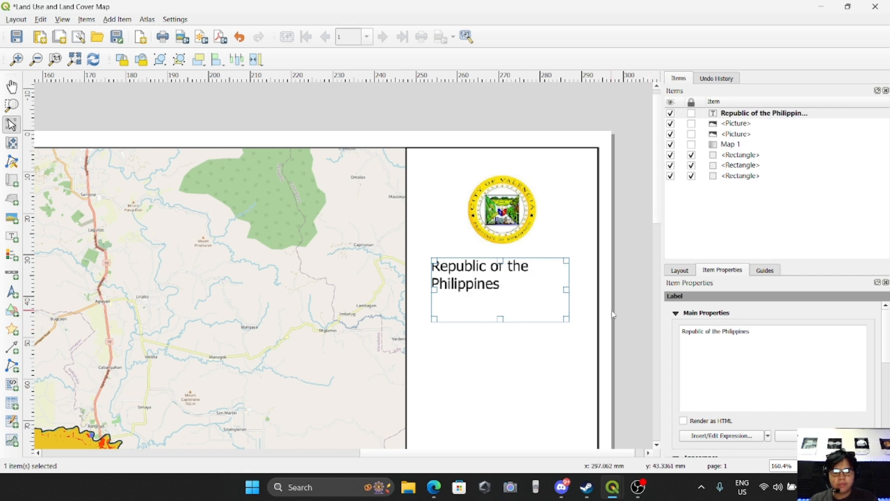
text(Vlan)
key(BackSpace)
key(BackSpace)
text(alencia, Bukidnon)
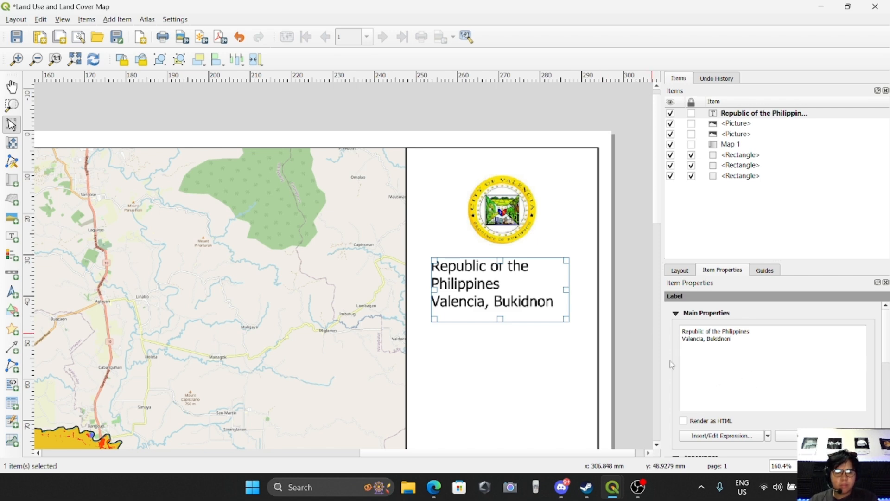
Set the label's font to Times New Roman.
scroll(675, 367, down, 3)
click(708, 405)
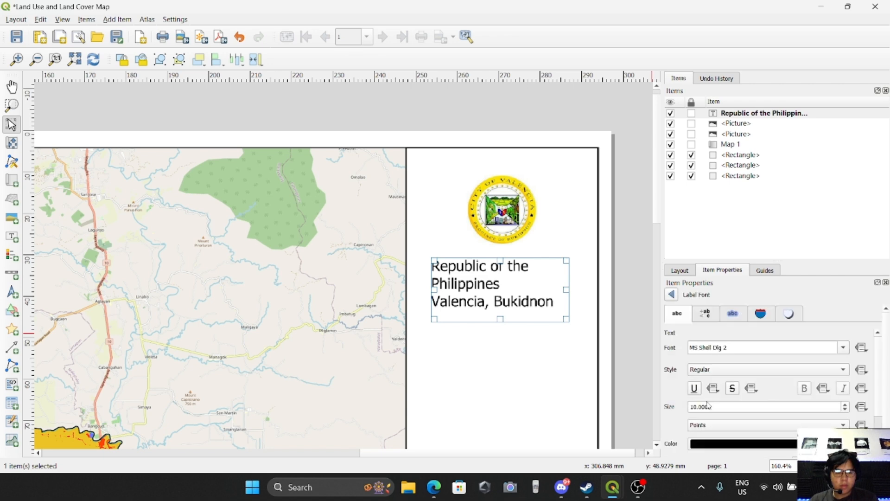
drag(737, 351, 673, 351)
text(Times New Roman)
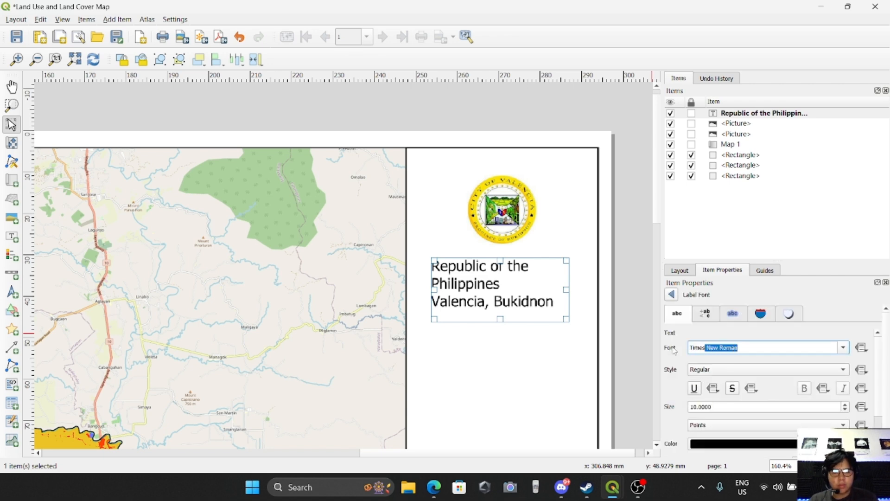
key(Return)
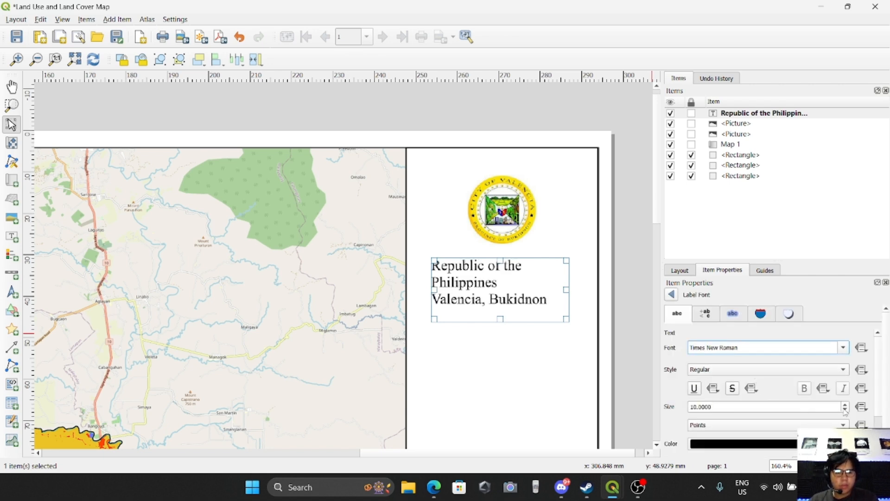
Widen the label box to the panel width and set its font style to Bold.
drag(566, 290, 583, 289)
drag(434, 290, 419, 289)
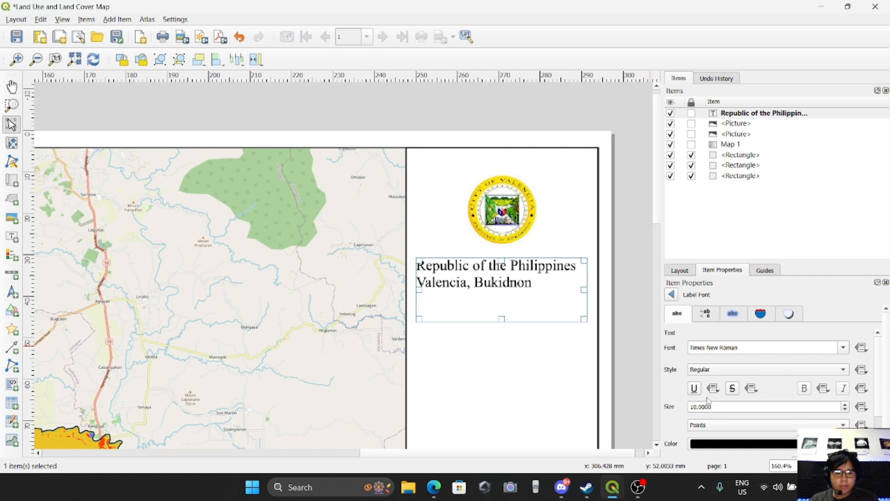
click(765, 369)
click(735, 380)
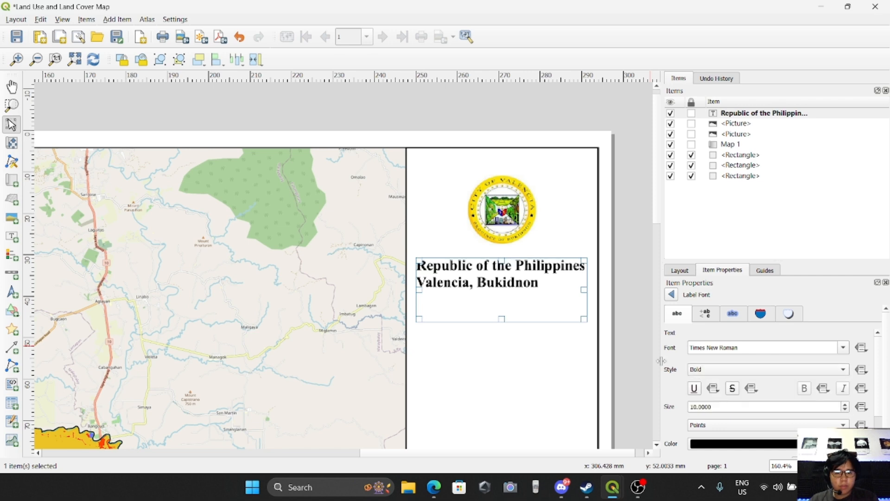
Center the label text horizontally.
scroll(696, 397, down, 1)
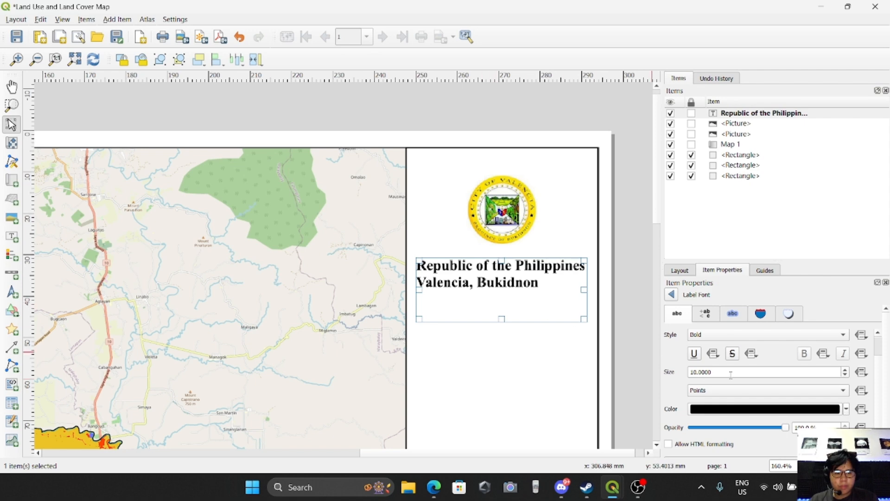
scroll(731, 375, down, 1)
scroll(730, 375, up, 2)
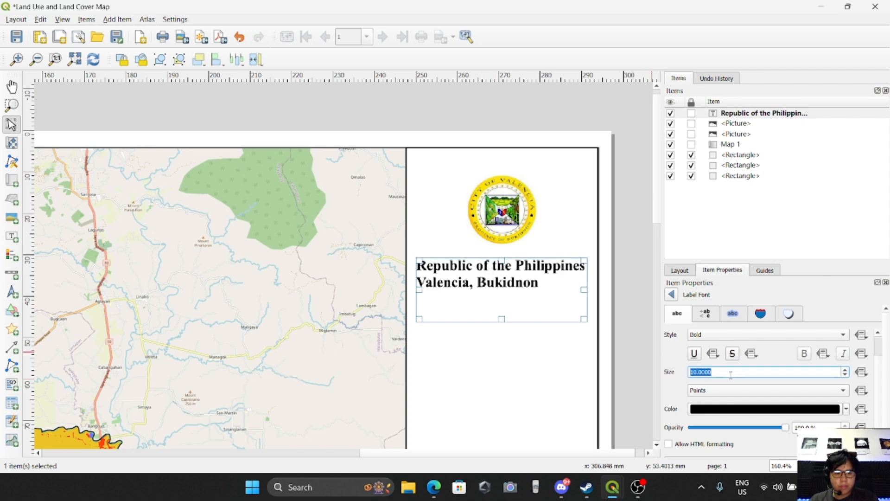
scroll(731, 375, down, 1)
scroll(682, 361, up, 1)
scroll(678, 359, down, 3)
scroll(677, 357, down, 1)
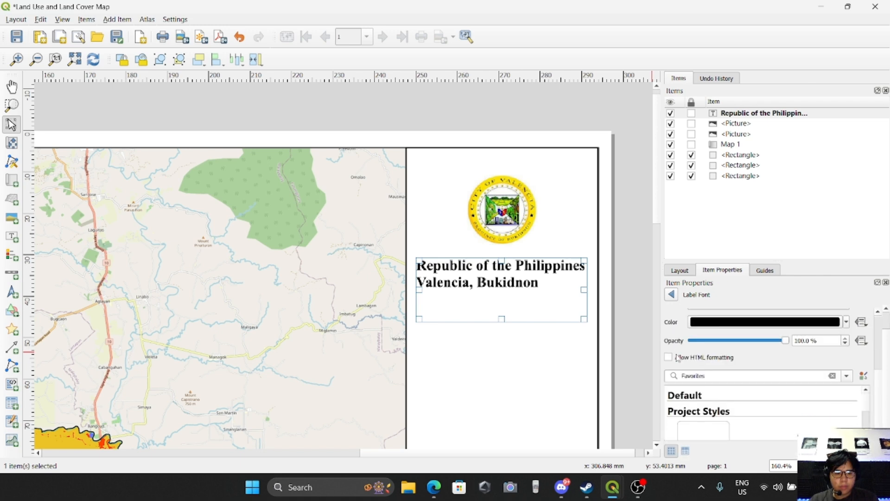
scroll(680, 362, up, 5)
click(671, 295)
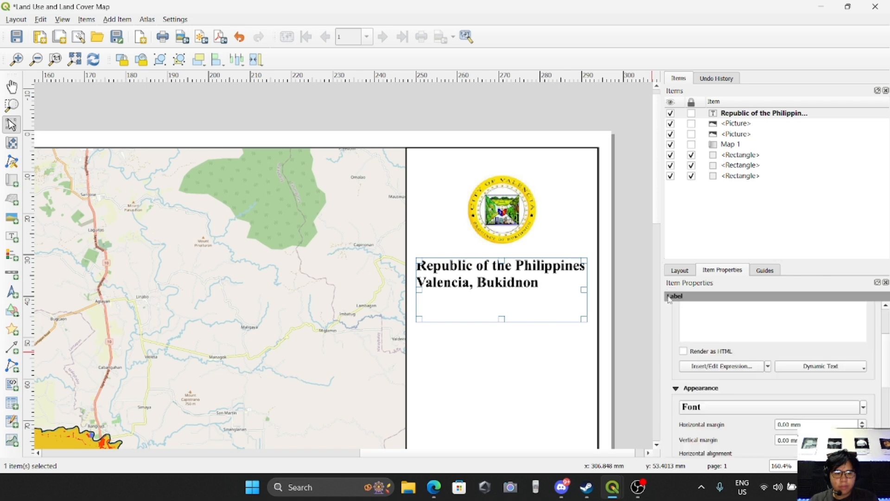
scroll(679, 363, down, 4)
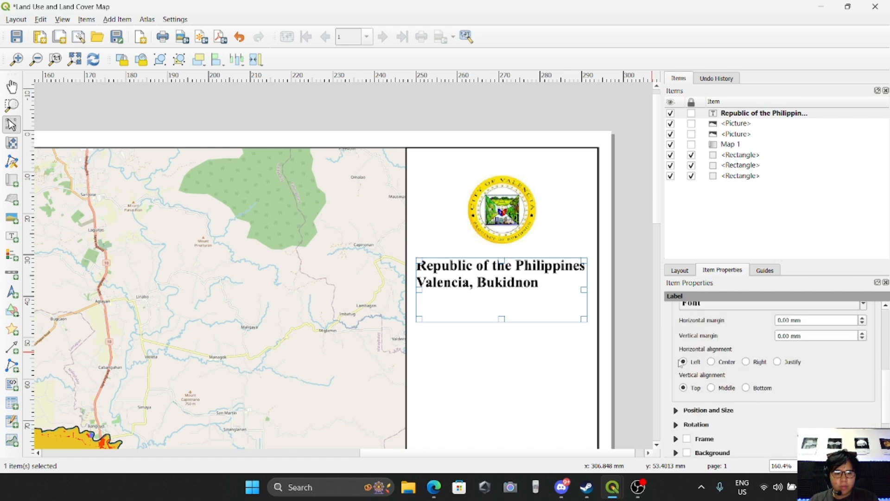
click(712, 363)
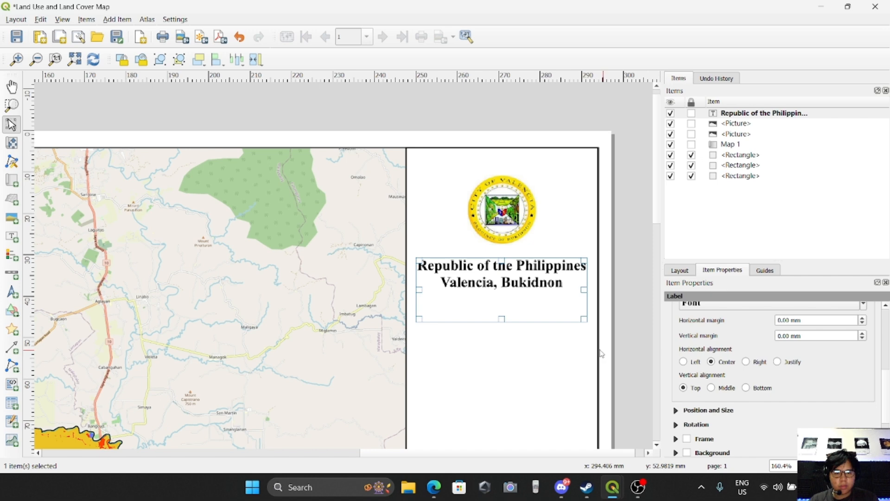
click(556, 359)
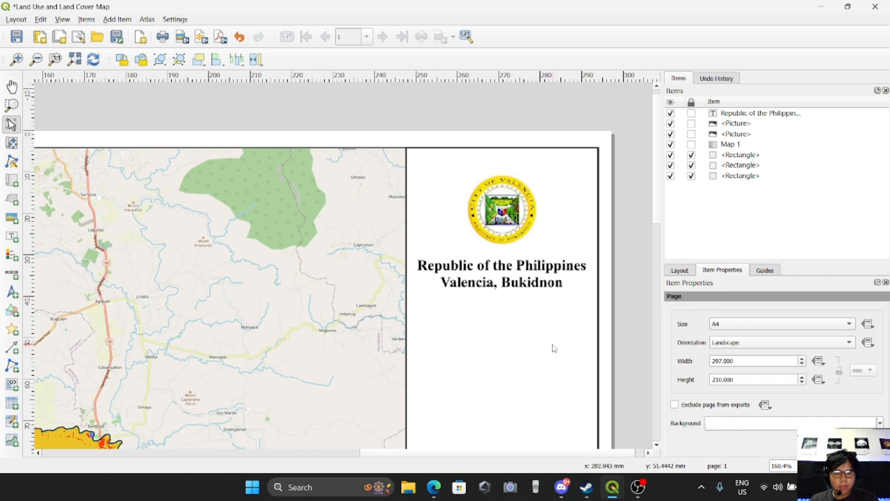
Duplicate the title label and move the copy just below the original.
scroll(549, 336, down, 2)
scroll(371, 236, down, 2)
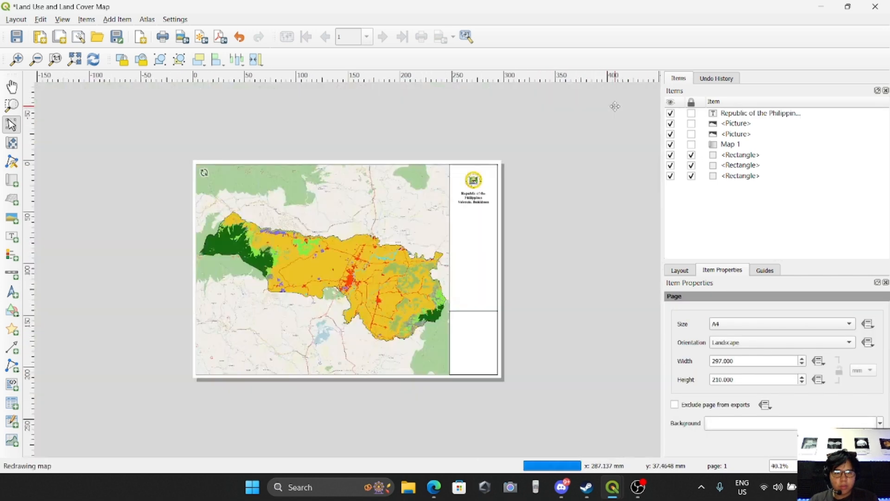
scroll(410, 226, up, 2)
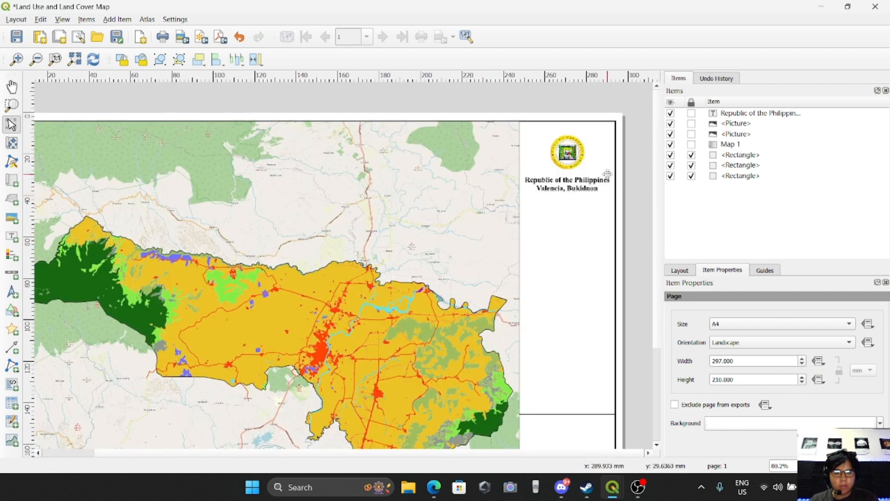
scroll(607, 174, up, 2)
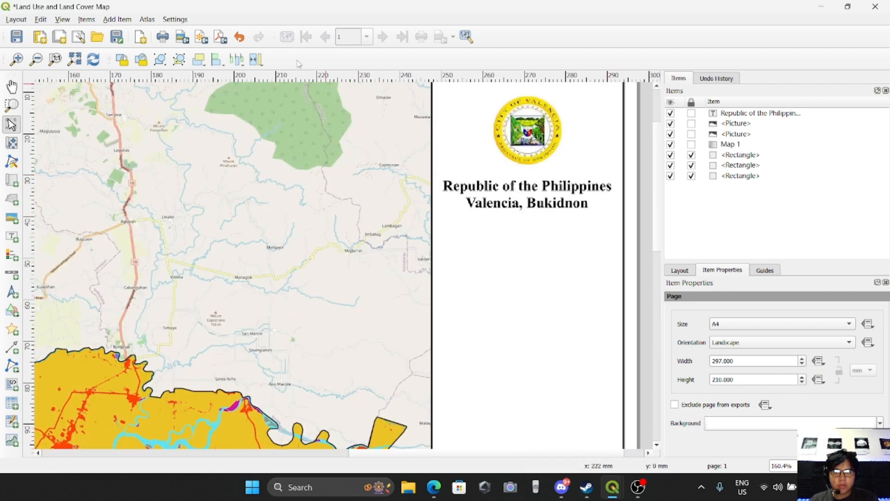
click(146, 20)
mouse_move(117, 19)
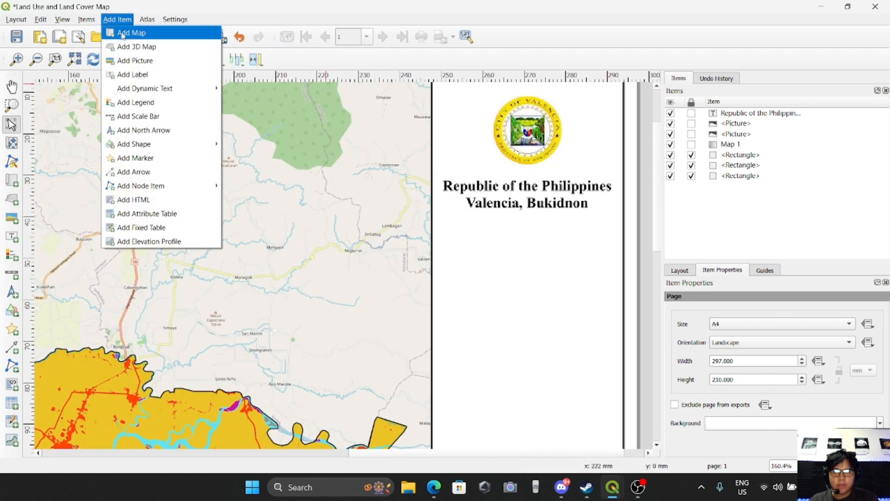
click(493, 189)
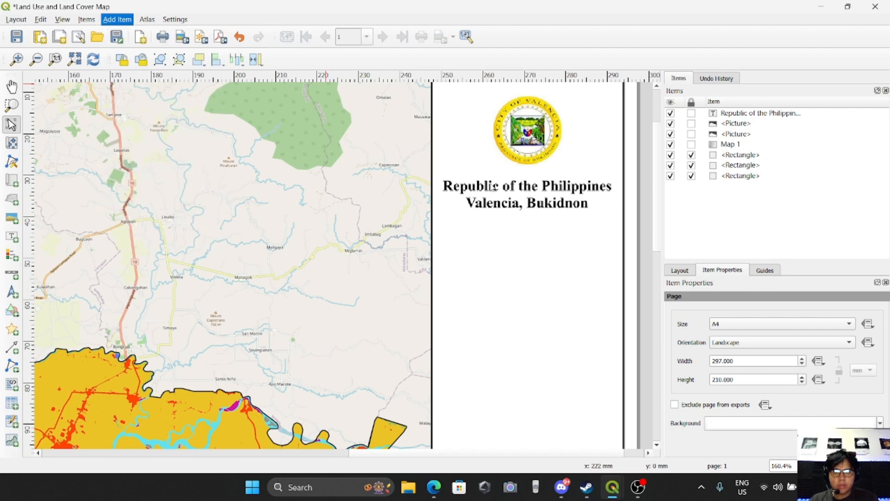
key(ctrl+c)
key(ctrl+v)
drag(591, 269, 489, 266)
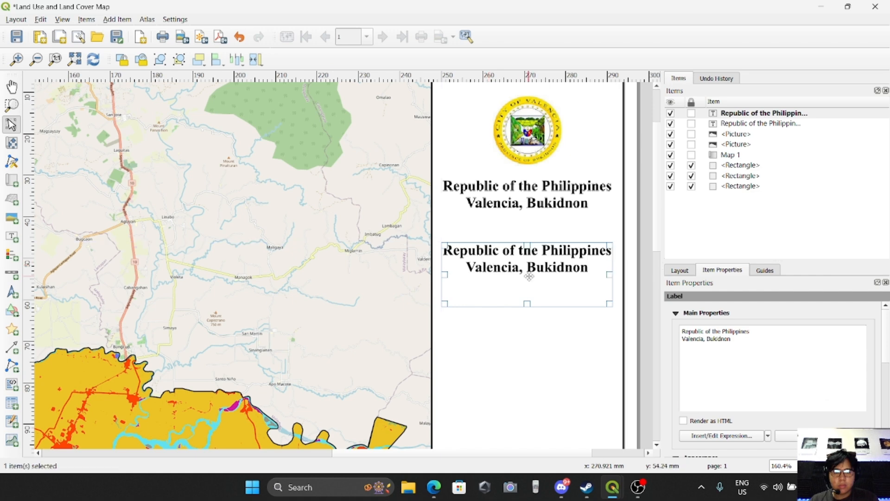
Clear all text from the duplicated label.
drag(749, 346, 649, 328)
key(BackSpace)
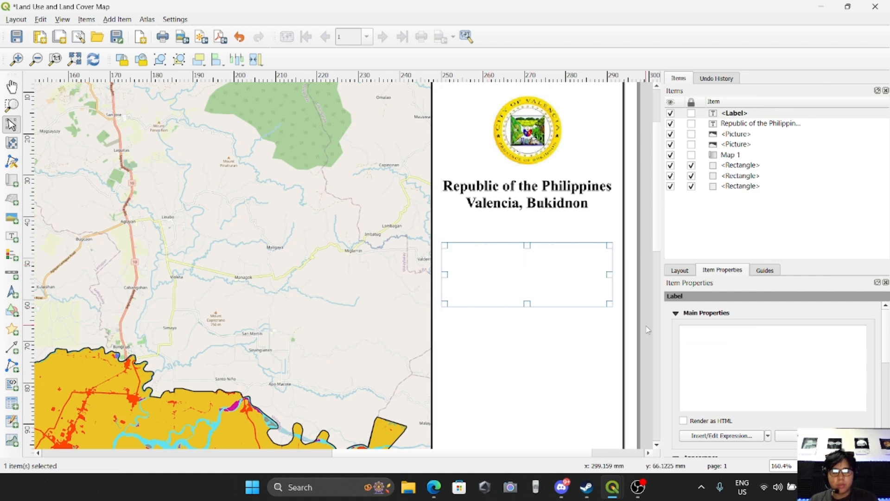
Enter "Land Use and Land Cover Map" as the text of the duplicated label.
text(Land use)
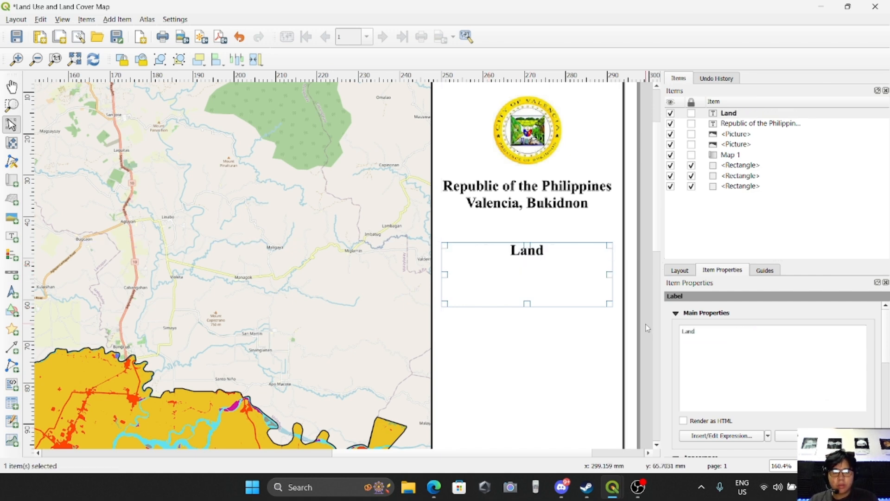
key(BackSpace)
key(BackSpace)
key(BackSpace)
text(U)
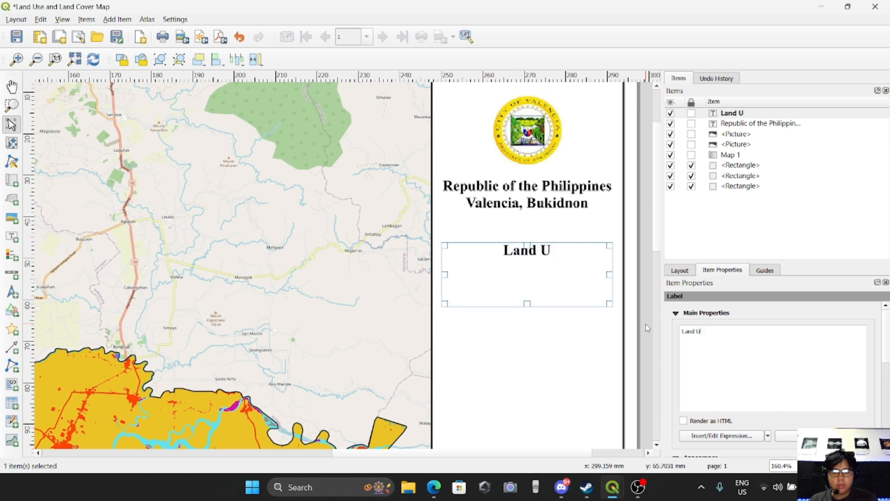
text(se and Land Co)
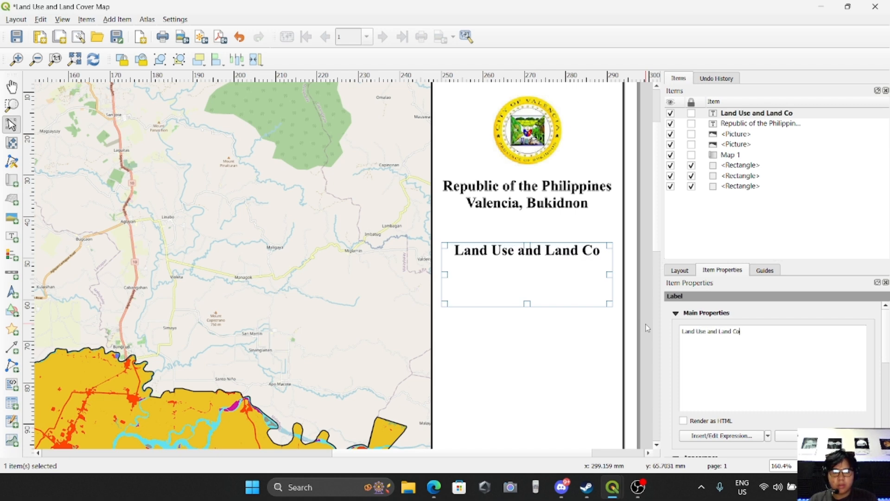
text(ver Map)
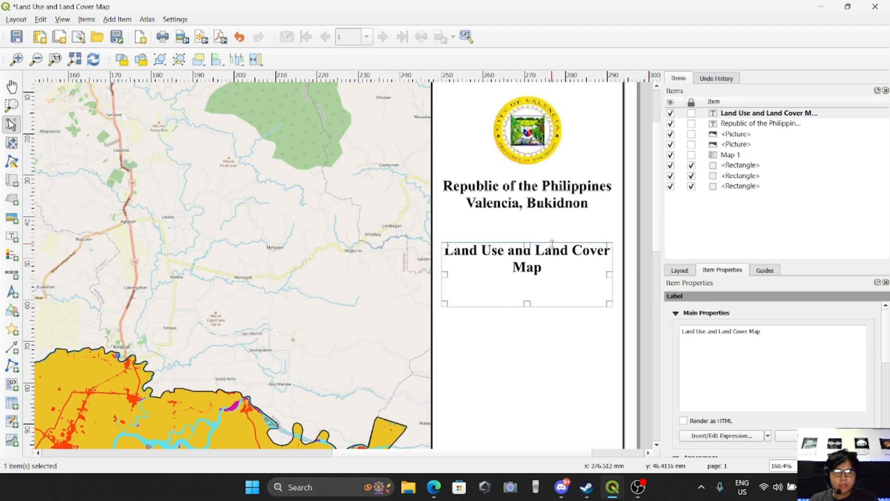
Increase the font size of the Land Use and Land Cover Map label.
click(544, 325)
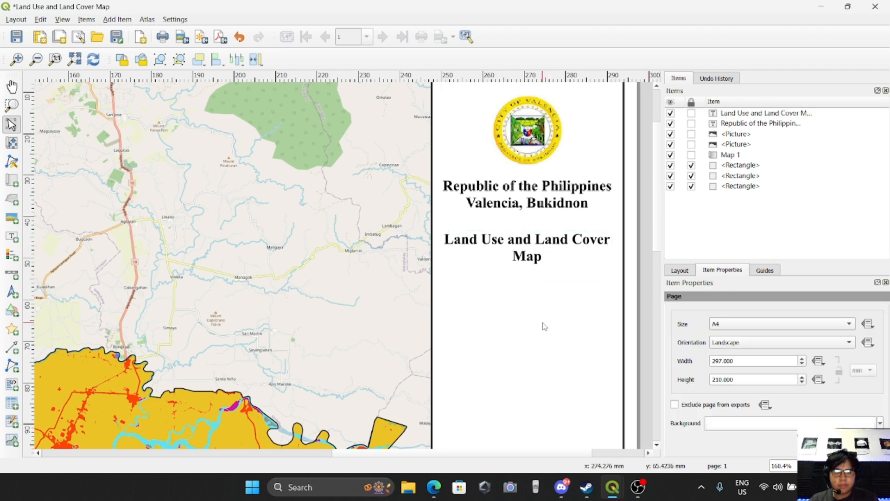
scroll(545, 326, down, 1)
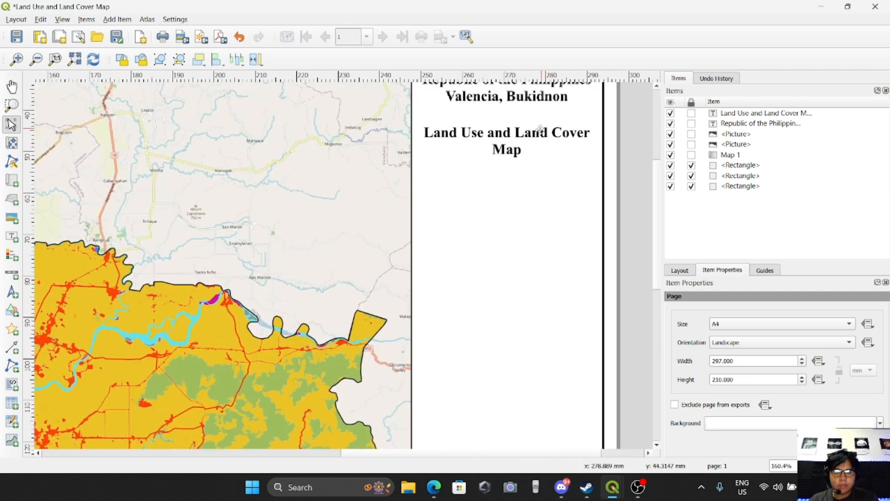
click(521, 145)
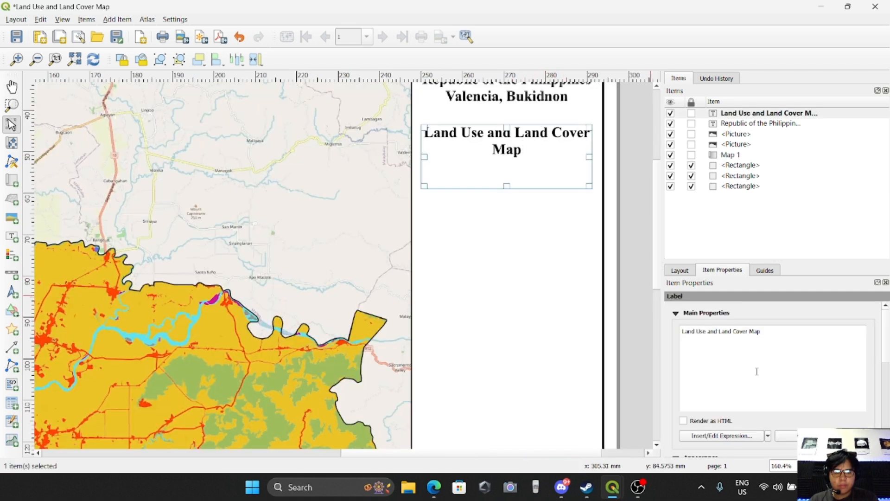
scroll(756, 371, down, 2)
scroll(742, 409, down, 3)
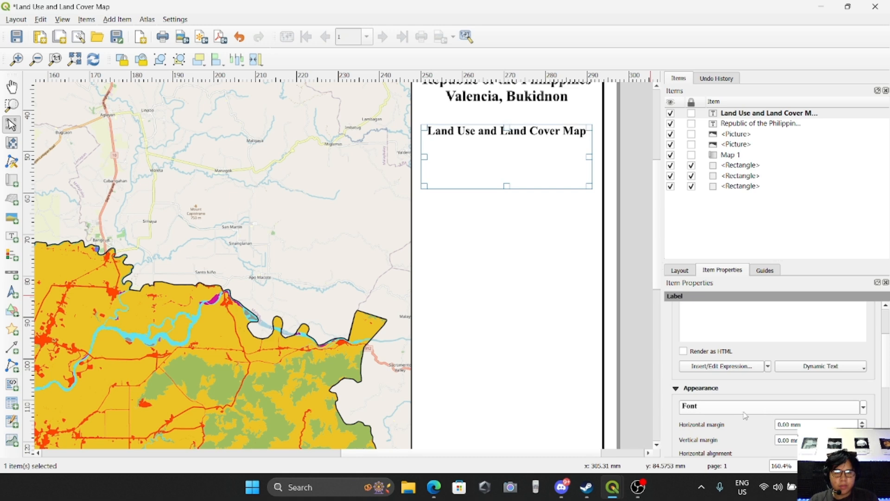
scroll(730, 414, up, 4)
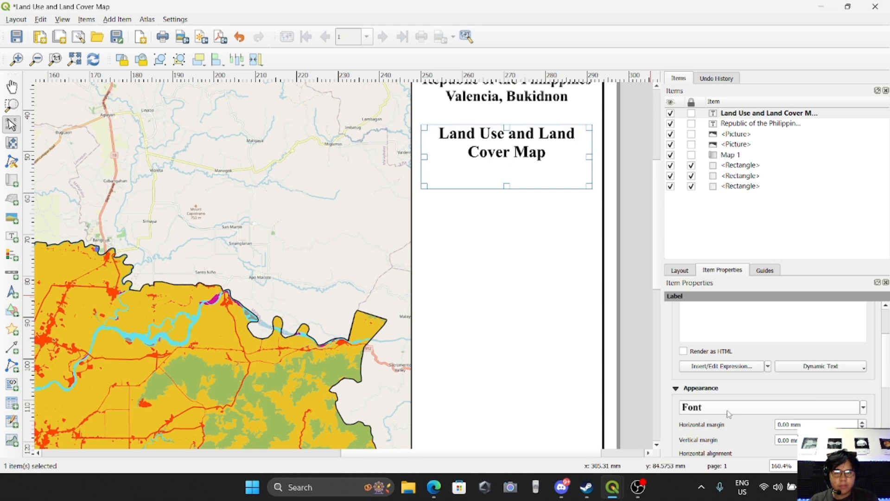
scroll(730, 411, up, 1)
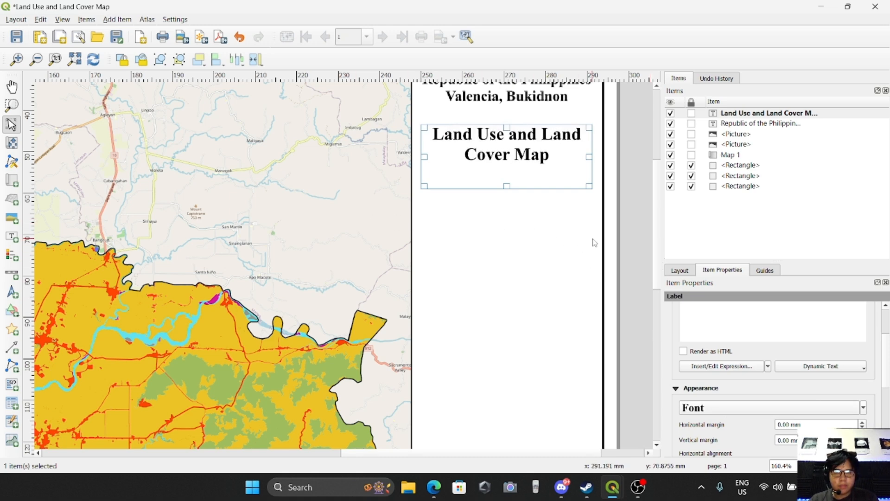
Move the Land Use and Land Cover Map label slightly lower in the side panel.
click(621, 242)
scroll(624, 246, down, 1)
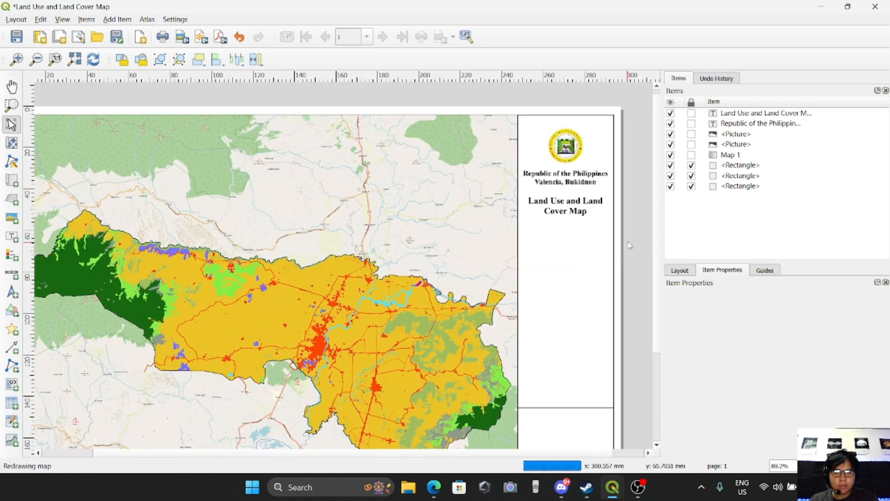
scroll(621, 151, up, 1)
click(537, 270)
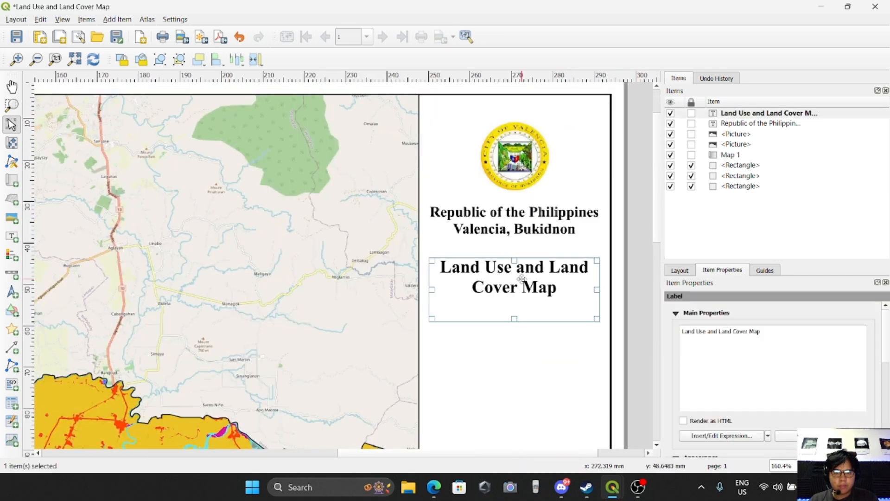
drag(523, 289, 522, 299)
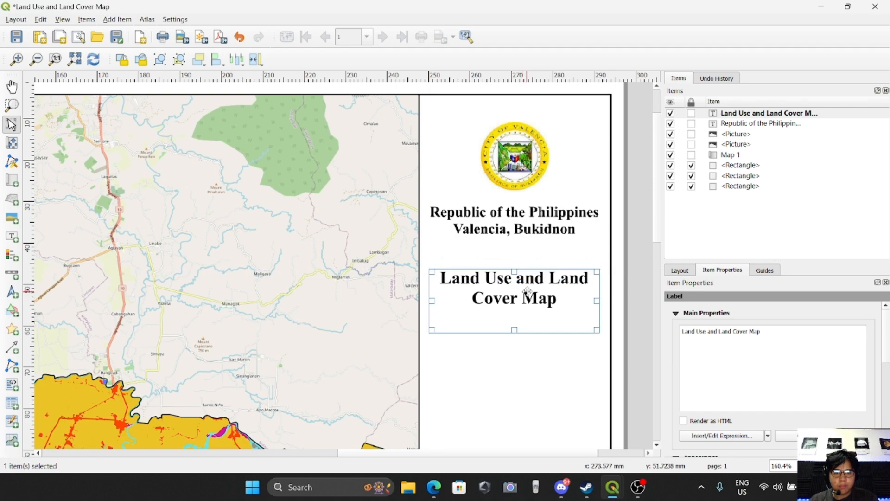
Add a legend, drawing its box in the side panel below the map title.
click(624, 252)
scroll(592, 315, down, 1)
scroll(612, 380, up, 1)
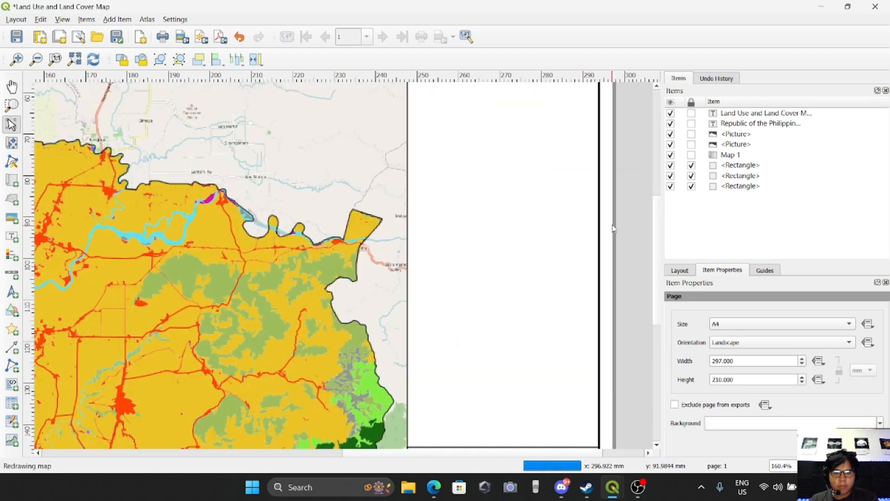
scroll(613, 235, down, 1)
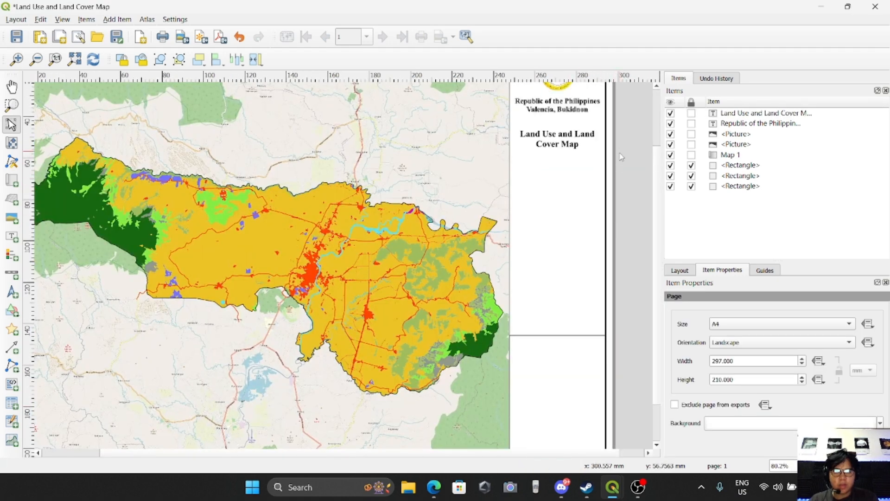
scroll(617, 173, up, 1)
click(118, 20)
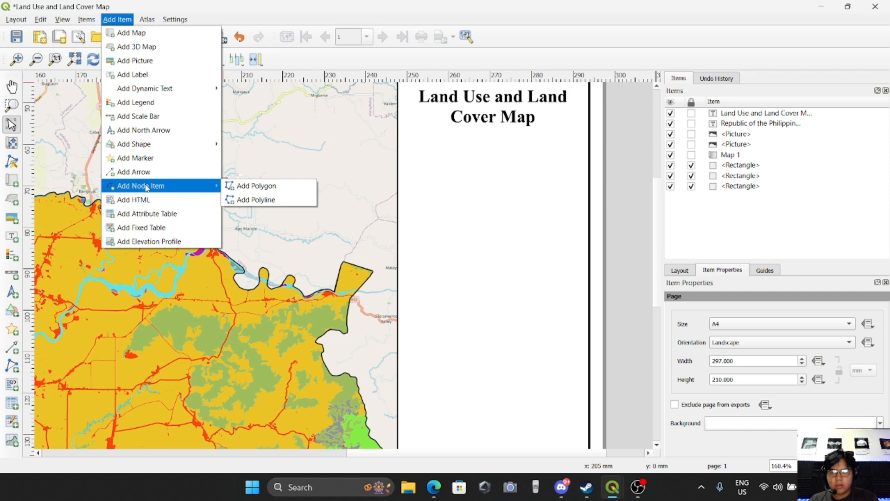
click(135, 102)
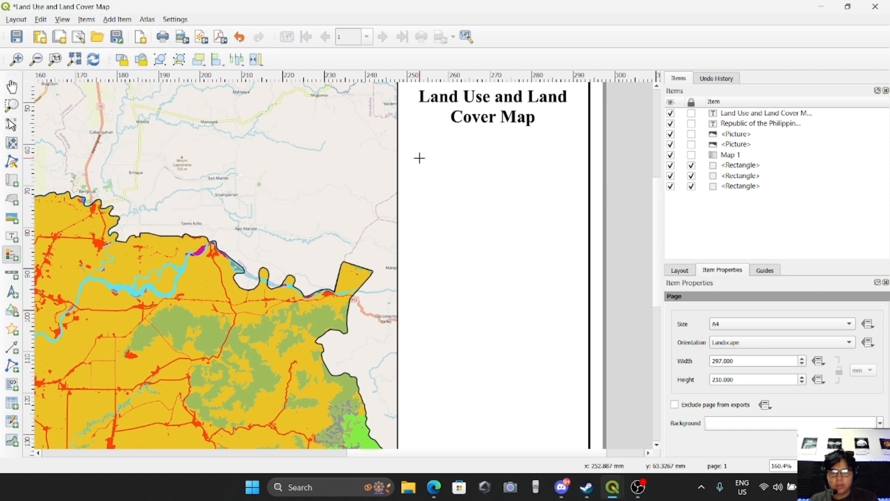
drag(419, 158, 563, 405)
scroll(563, 425, down, 1)
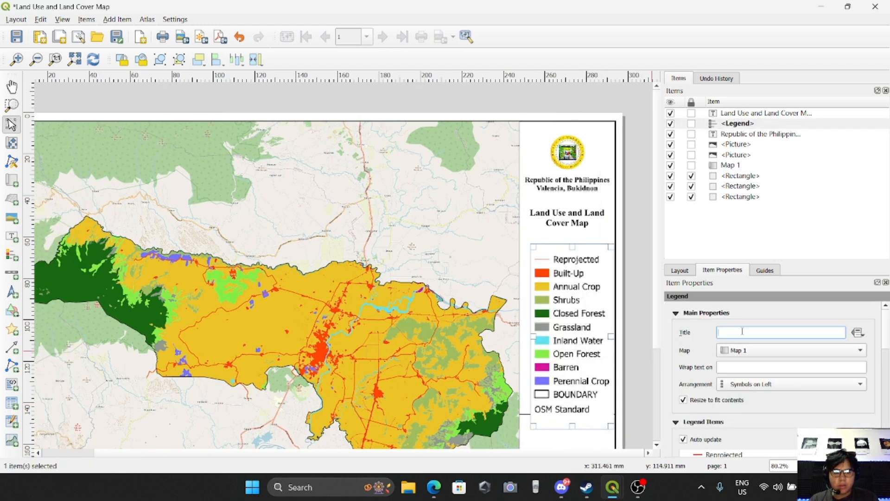
Set the legend title to Key.
text(Key)
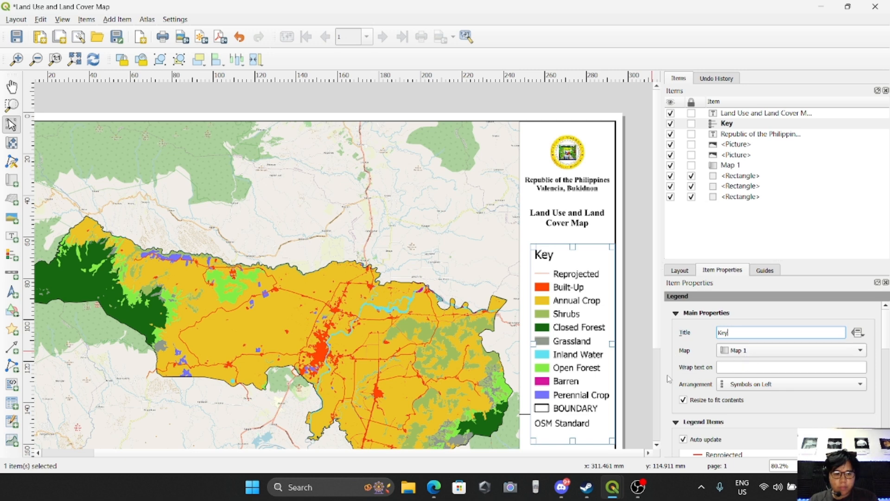
scroll(667, 375, down, 1)
click(747, 349)
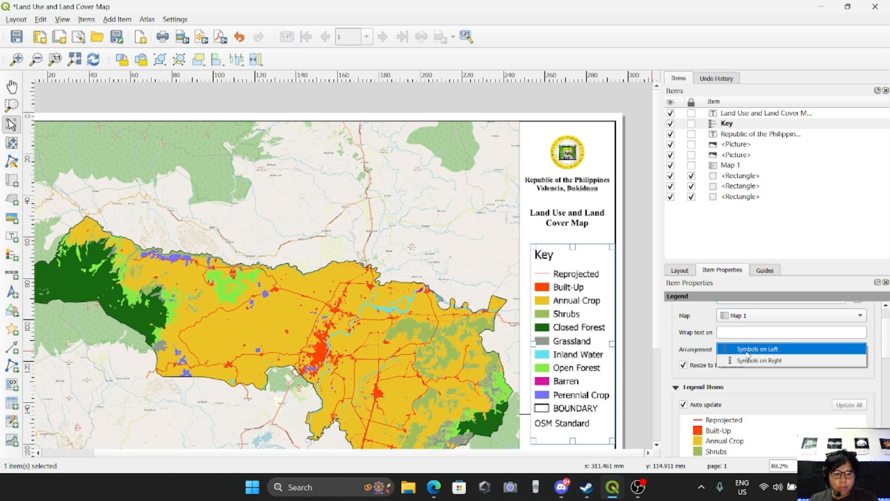
click(677, 343)
Remove the Reprojected and OSM Standard entries from the legend items.
scroll(681, 341, down, 2)
scroll(683, 340, up, 3)
scroll(684, 336, down, 5)
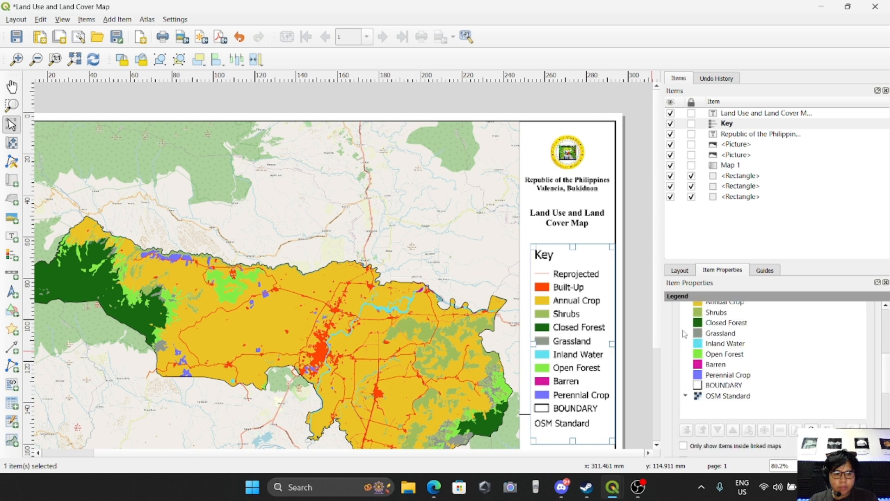
scroll(684, 335, up, 2)
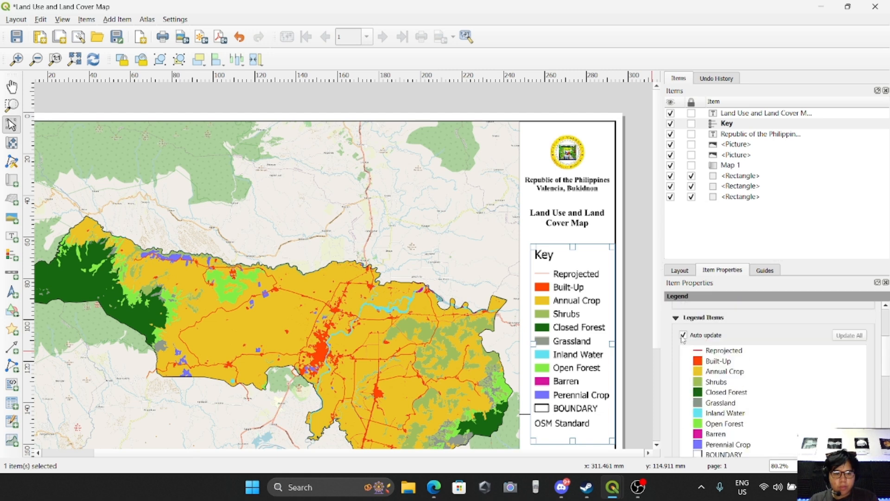
scroll(738, 339, down, 1)
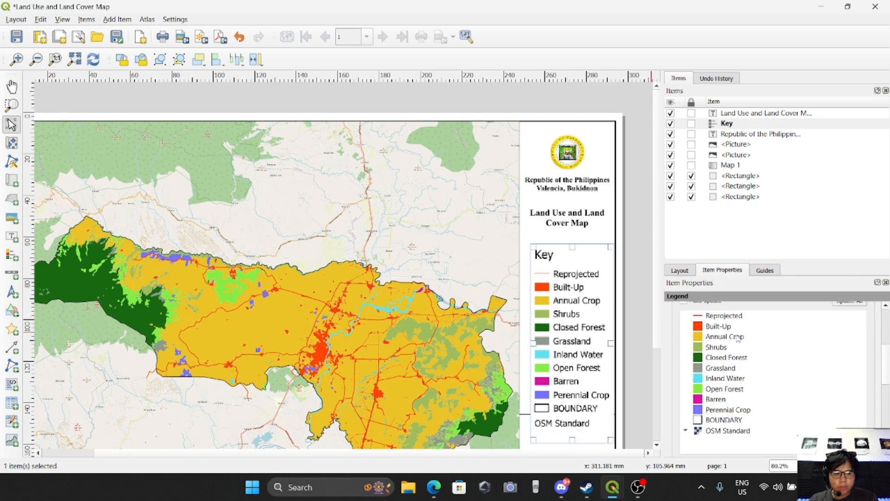
click(720, 318)
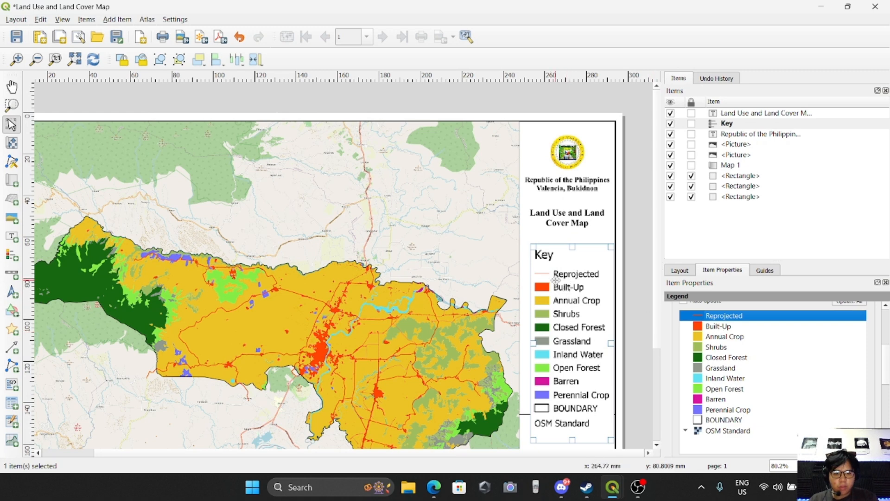
scroll(689, 409, down, 2)
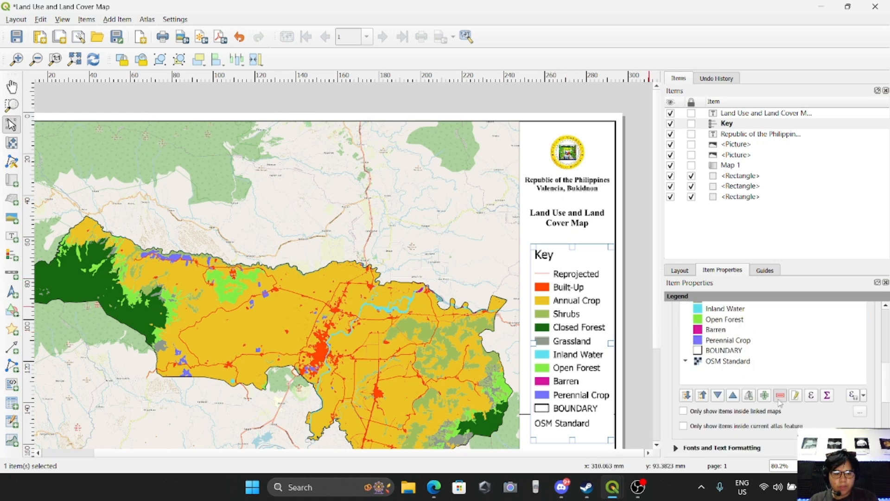
click(779, 397)
click(737, 386)
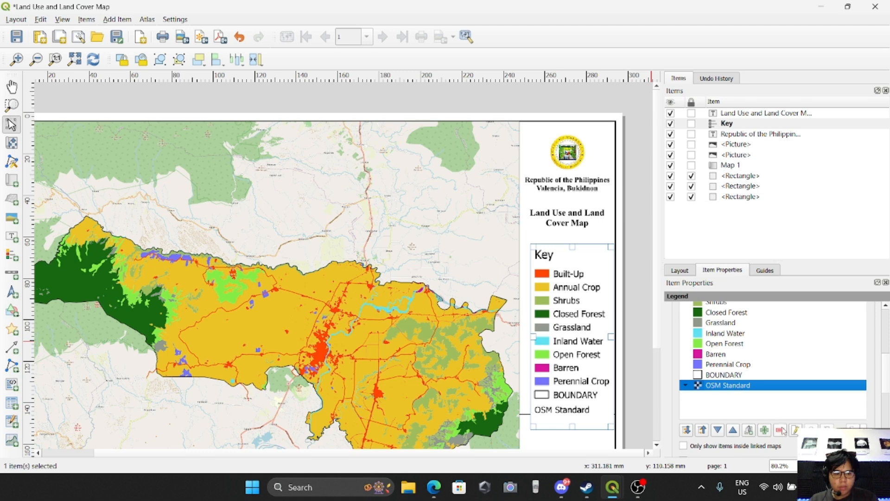
click(781, 430)
click(720, 376)
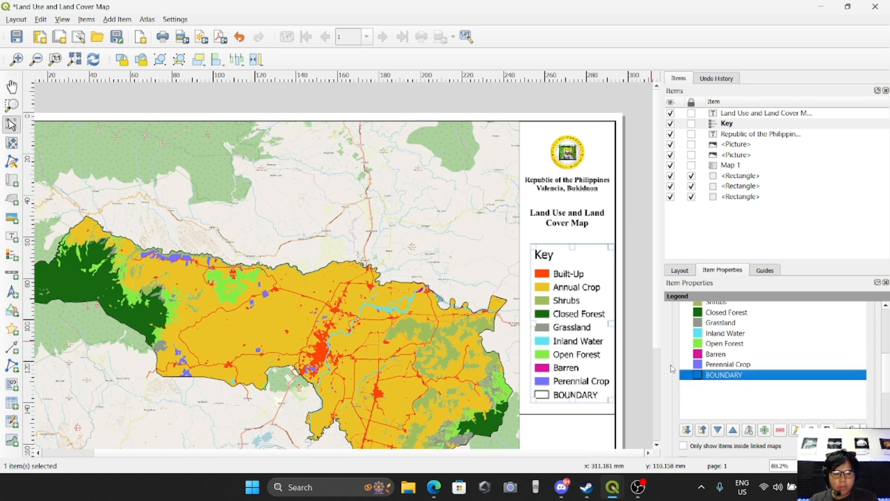
Center the legend title alignment in the fonts and text formatting settings.
scroll(722, 360, up, 1)
scroll(722, 362, down, 1)
scroll(721, 376, down, 3)
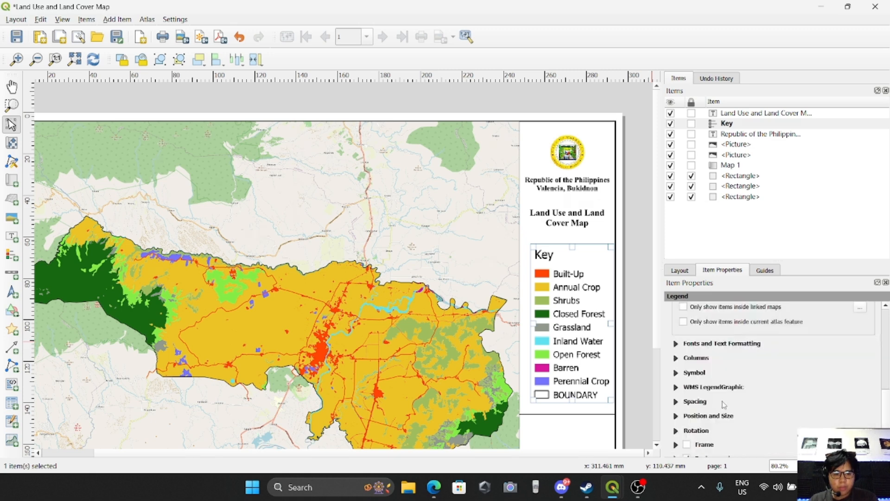
click(675, 345)
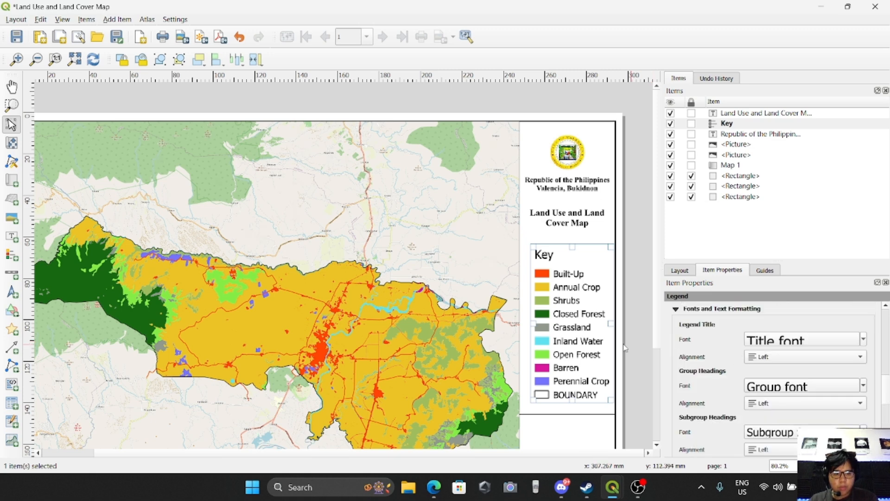
click(771, 357)
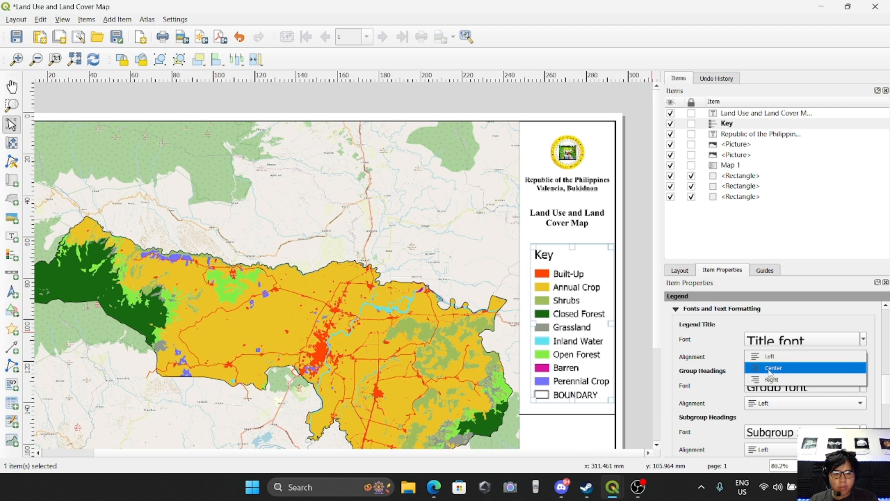
click(769, 371)
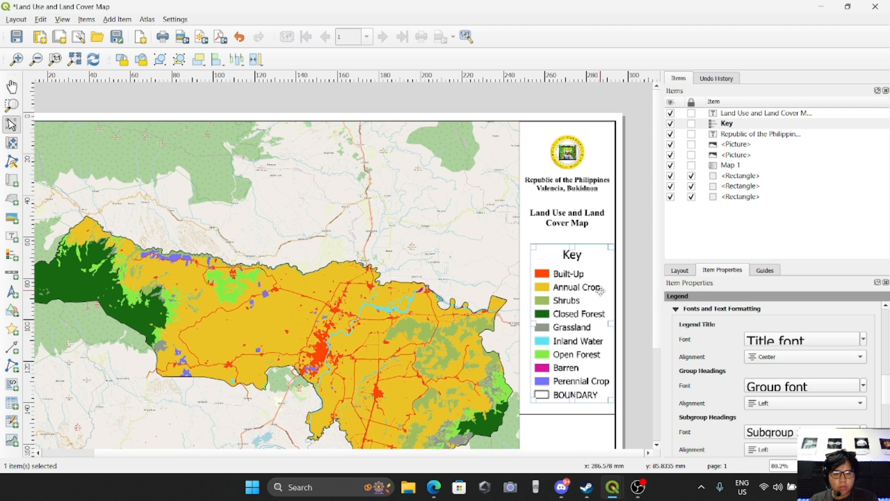
Set the legend title font to Times New Roman with Bold style.
click(808, 344)
drag(763, 347, 590, 346)
text(Times)
key(Return)
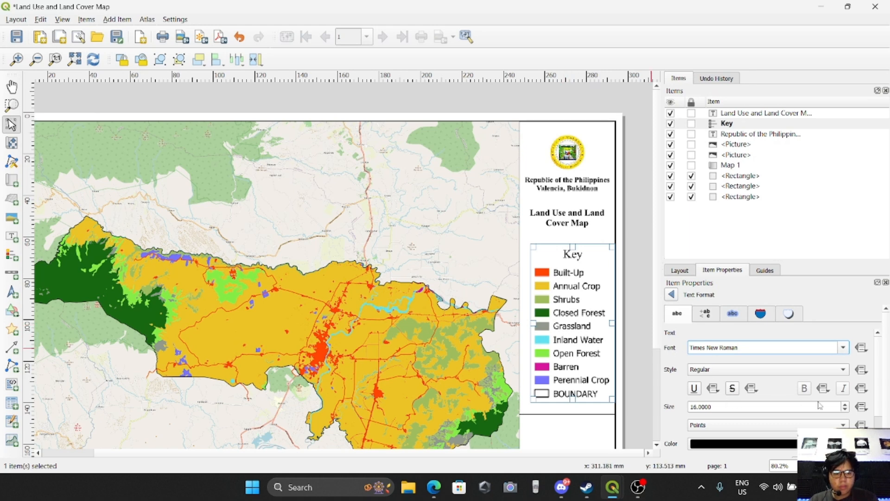
click(729, 372)
click(714, 385)
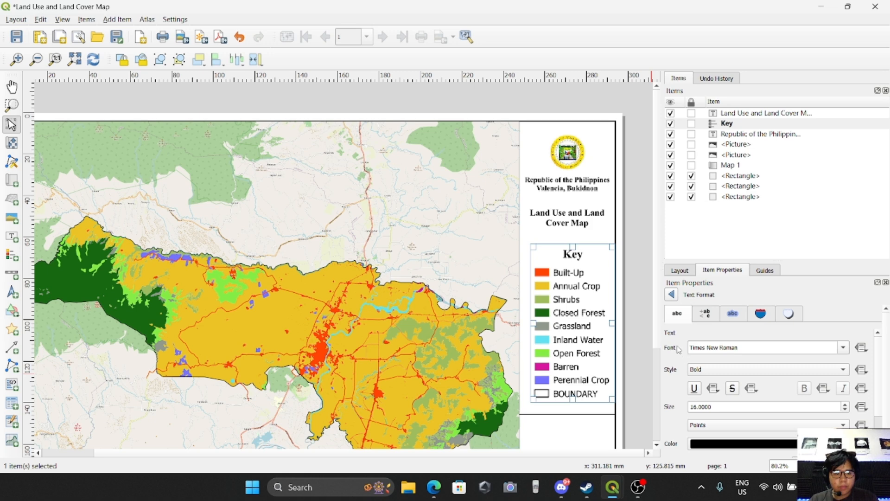
click(673, 295)
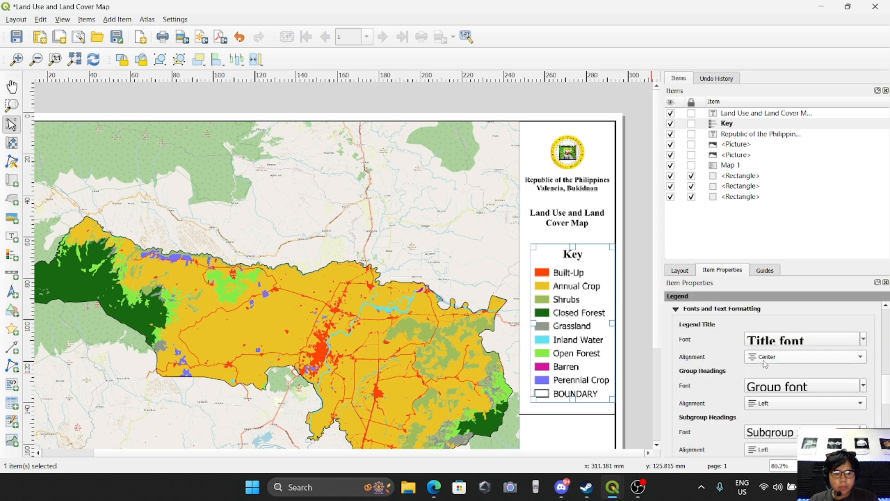
scroll(724, 357, down, 1)
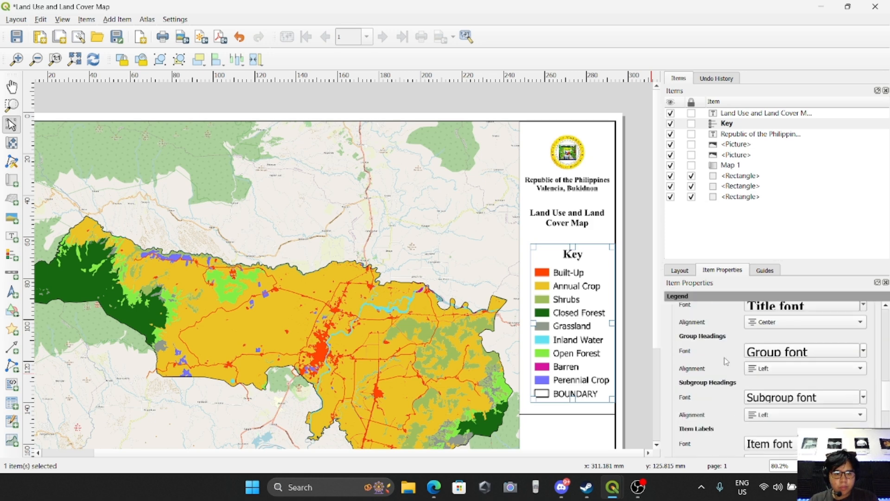
Set the legend item label font to Times New Roman with Bold style.
scroll(726, 355, down, 1)
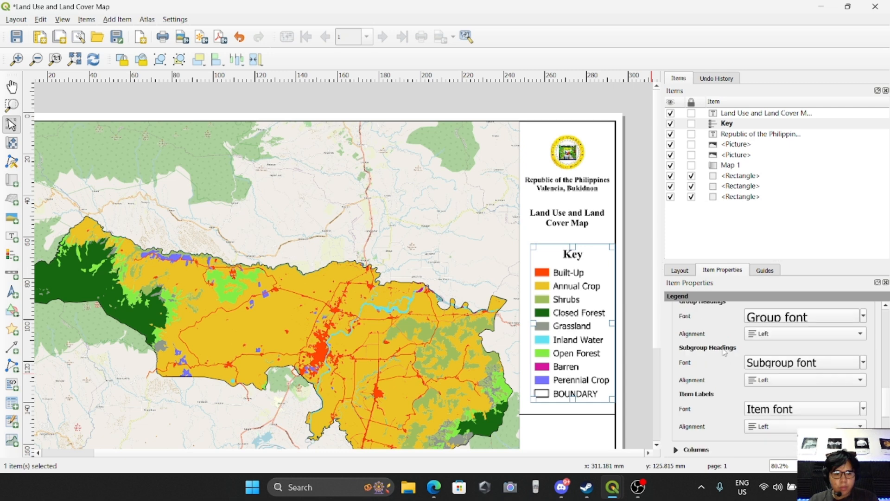
click(802, 409)
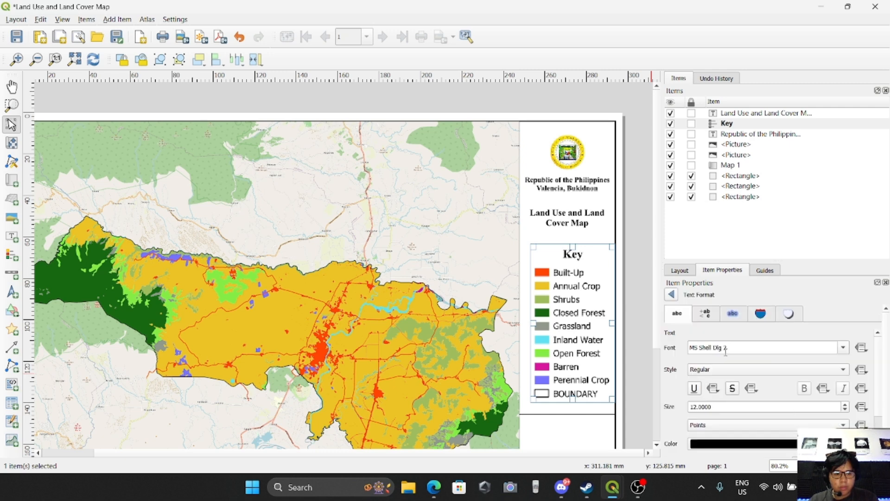
text(Times New Roman)
key(Return)
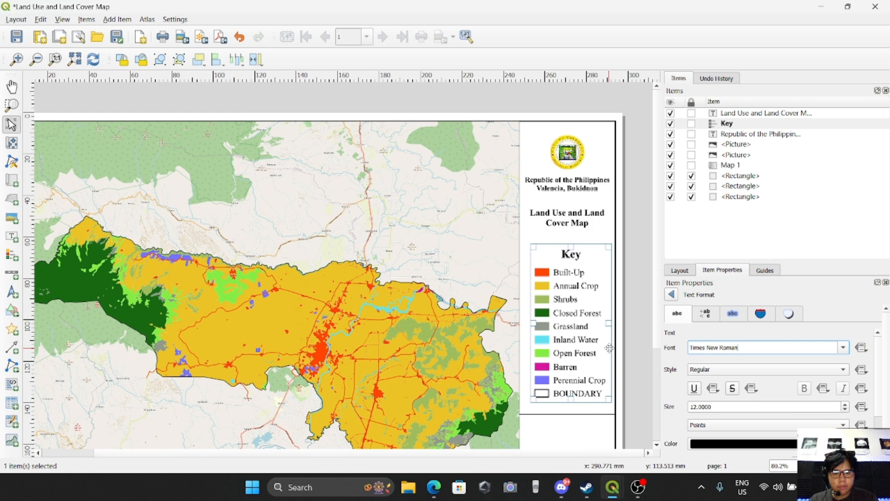
click(767, 369)
click(693, 381)
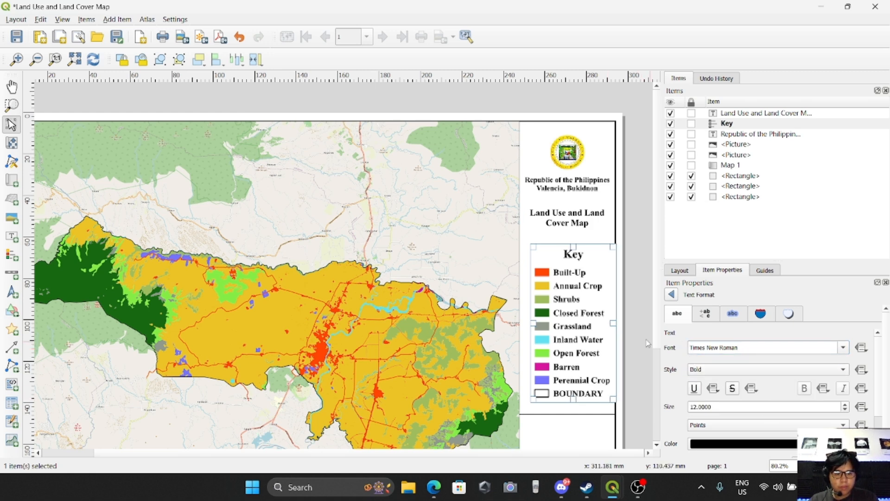
Resize the legend frame to about 41 mm wide by 76 mm high.
drag(614, 323, 605, 323)
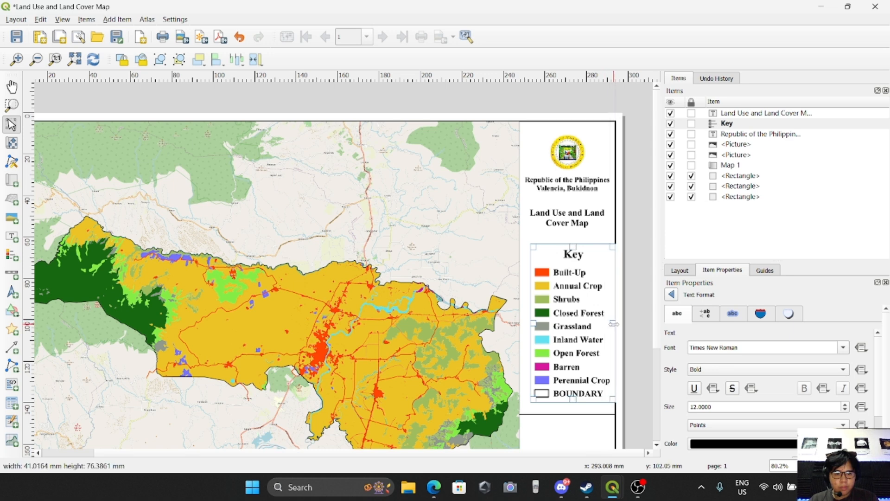
click(637, 343)
click(585, 336)
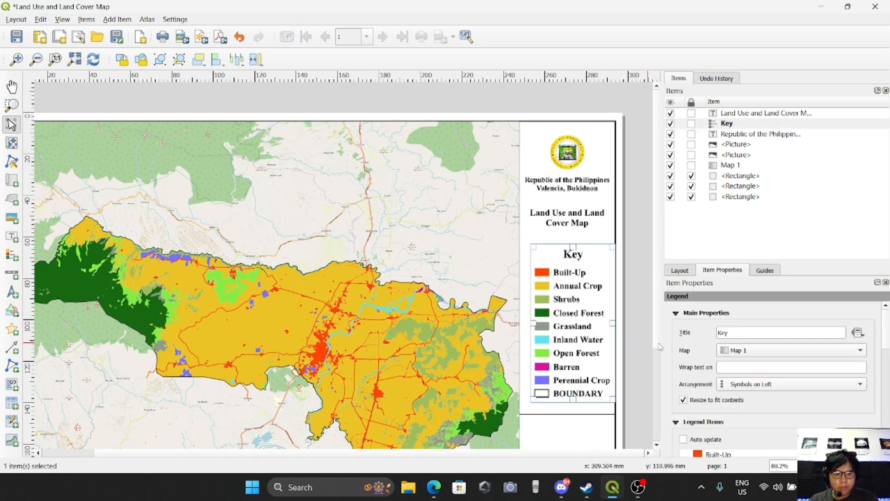
Turn off the legend background and widen the legend frame leftward to the panel edge.
scroll(679, 362, down, 5)
scroll(680, 364, down, 10)
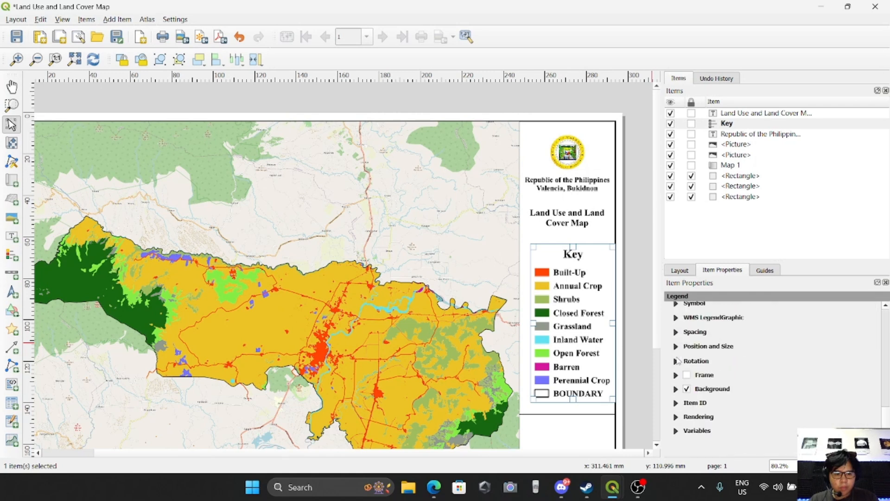
click(687, 381)
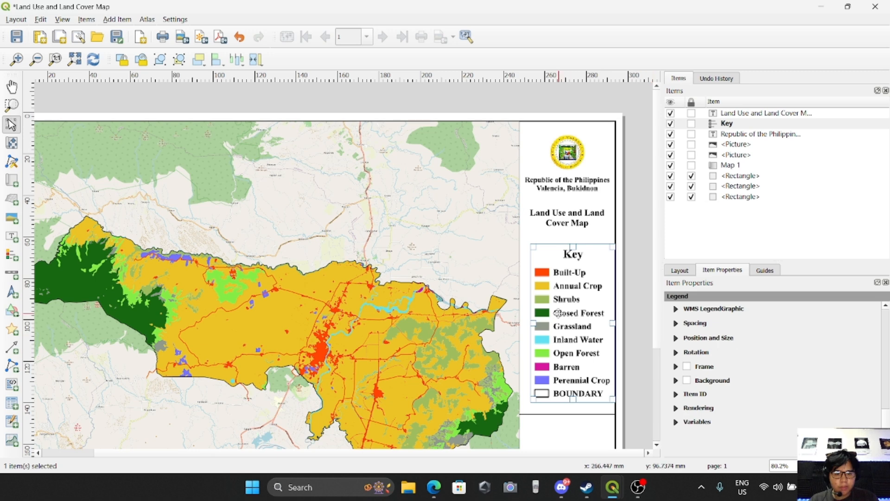
drag(532, 323, 522, 323)
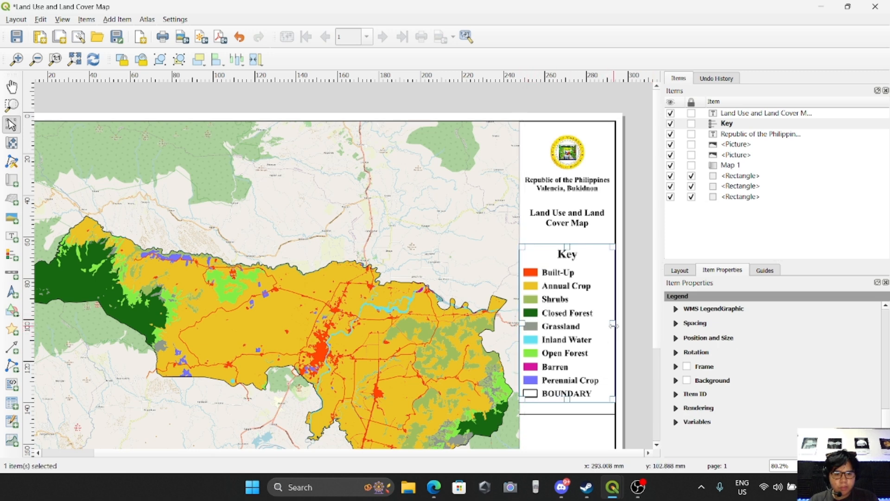
Set the legend spacing to 4 mm before the symbol side and 3 mm between symbols.
scroll(716, 348, up, 5)
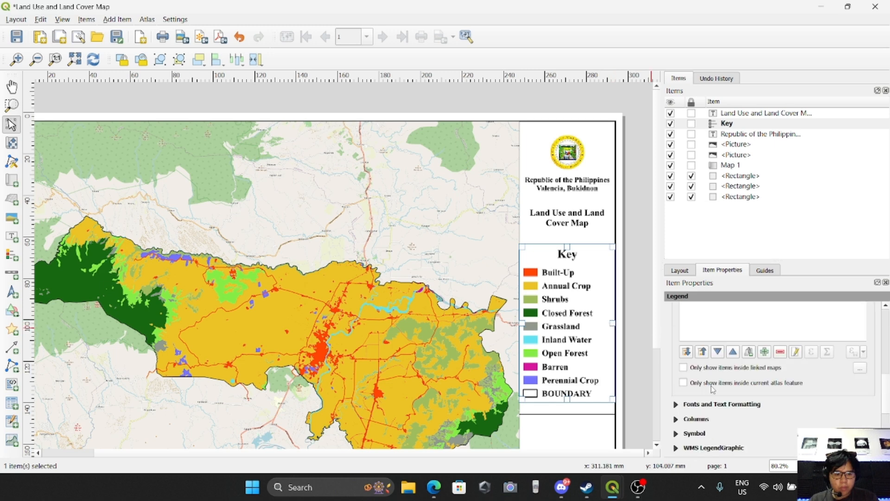
click(709, 404)
scroll(709, 383, down, 5)
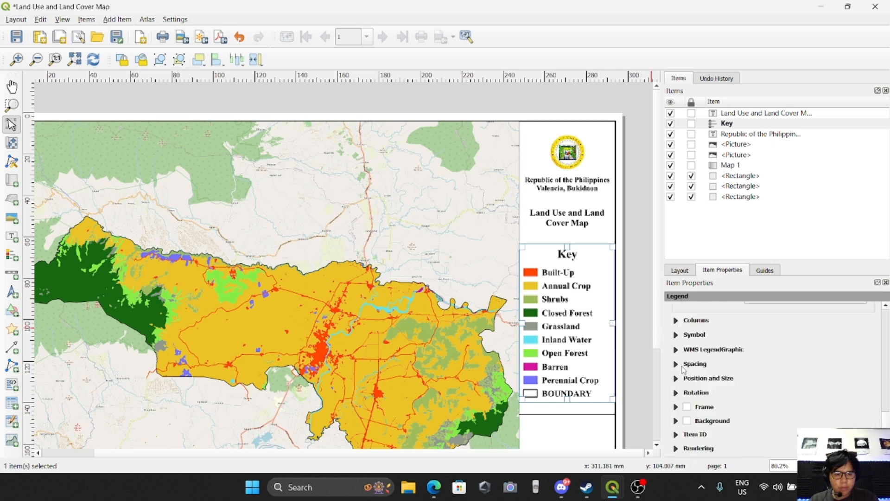
click(680, 366)
scroll(767, 389, down, 2)
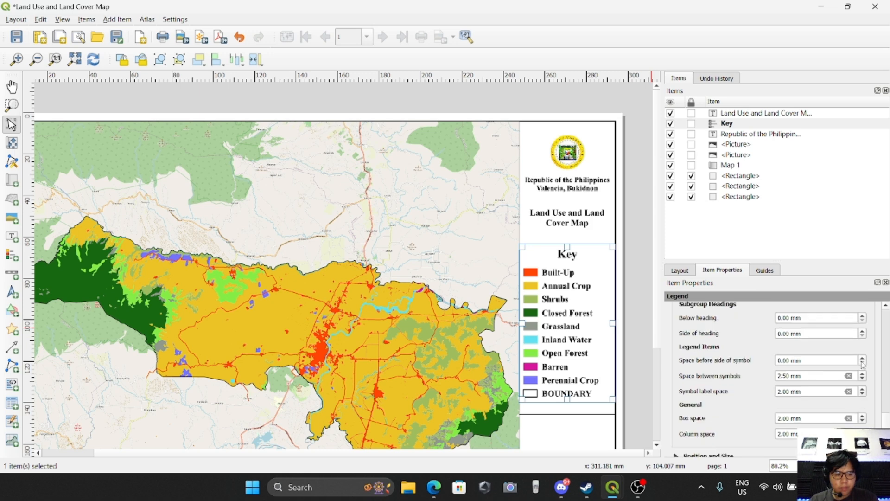
scroll(865, 362, up, 4)
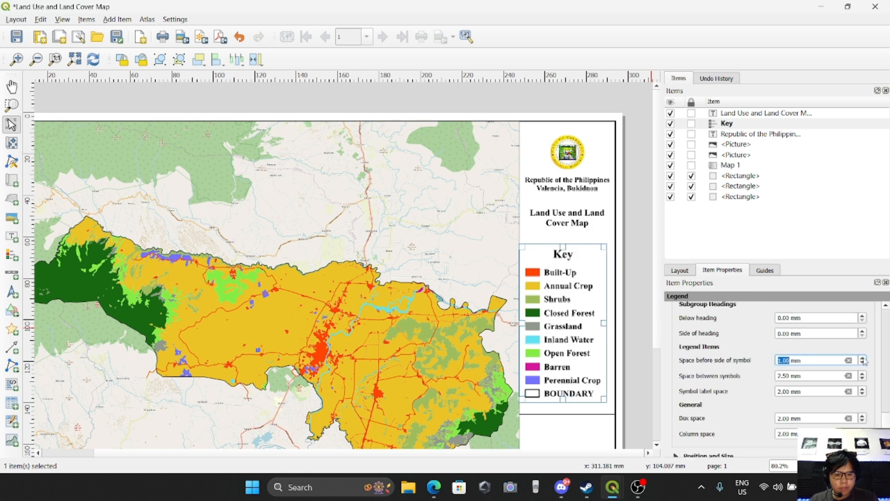
scroll(865, 367, down, 1)
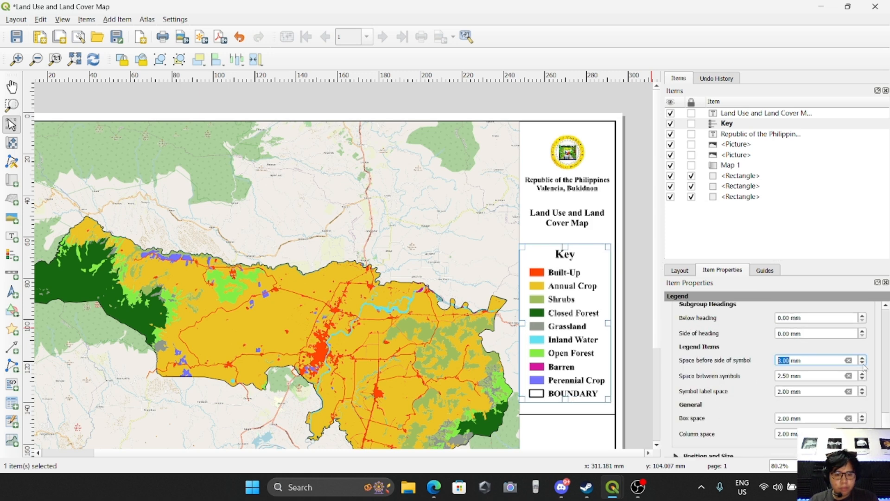
scroll(865, 362, up, 1)
scroll(862, 377, up, 2)
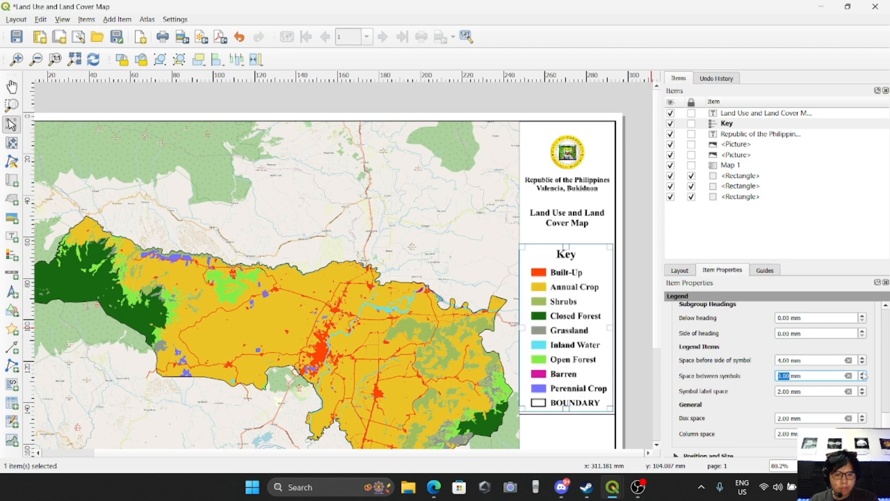
scroll(846, 391, up, 1)
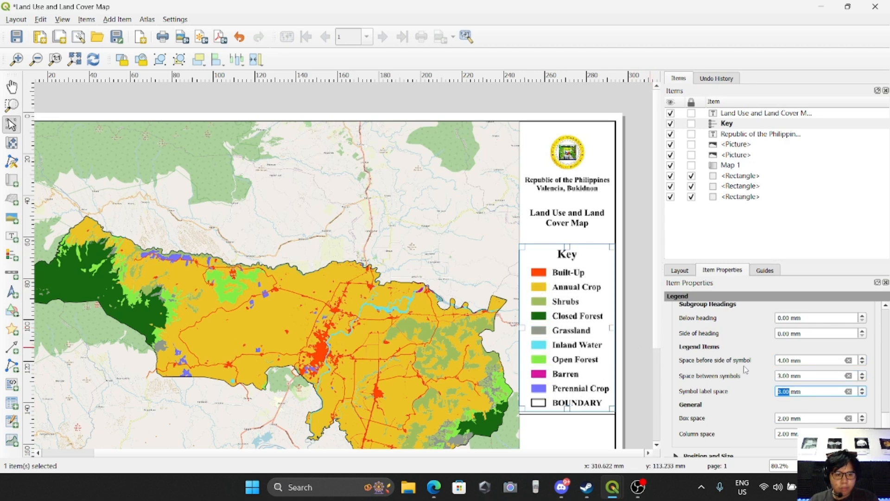
scroll(707, 336, up, 5)
scroll(707, 336, up, 5)
Rename the BOUNDARY legend entry to Boundary.
click(739, 434)
double_click(744, 434)
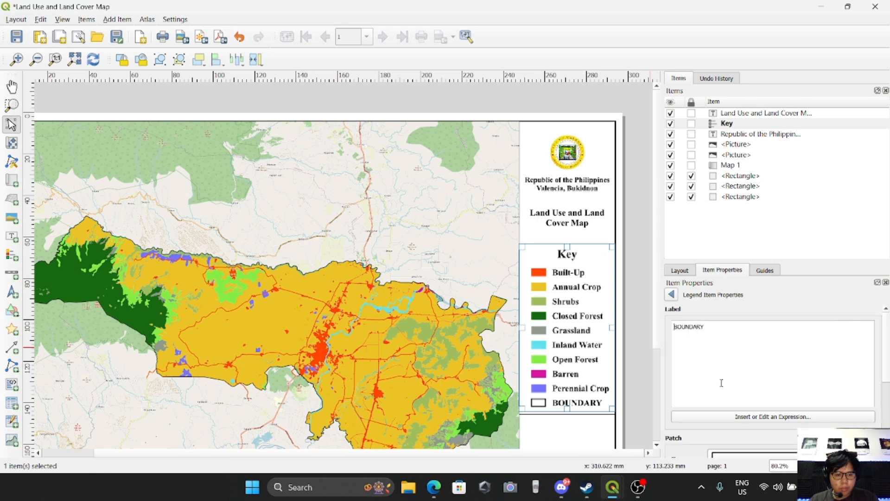
drag(706, 329, 630, 328)
text(Boundary)
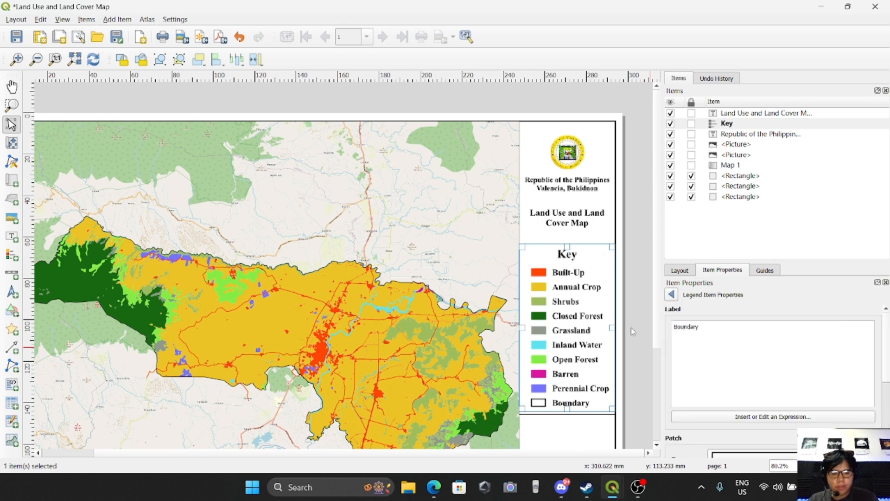
click(671, 294)
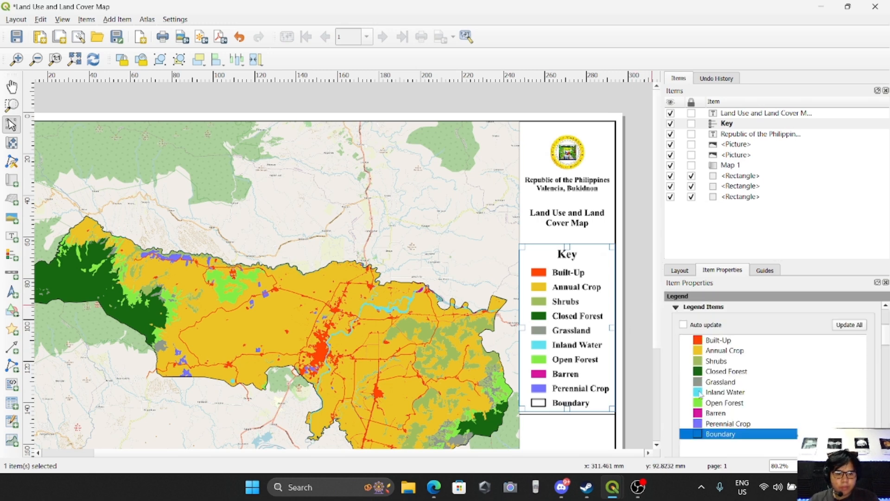
click(676, 412)
scroll(687, 404, down, 1)
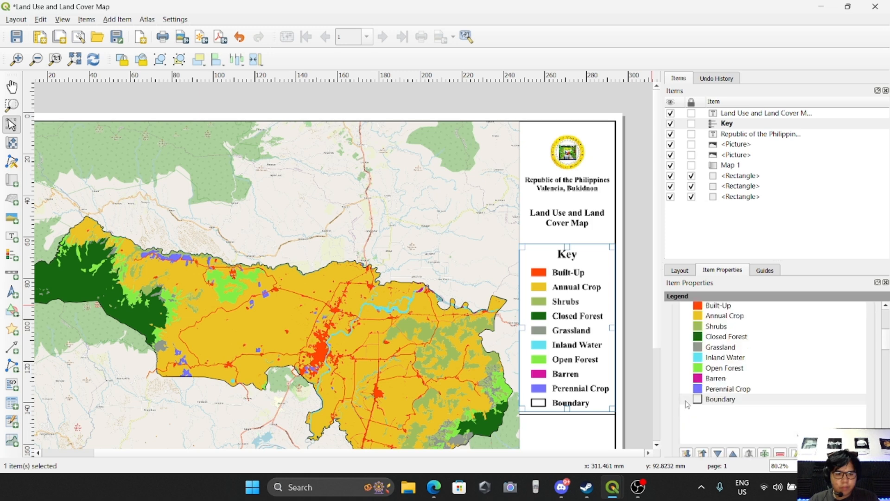
scroll(689, 400, up, 1)
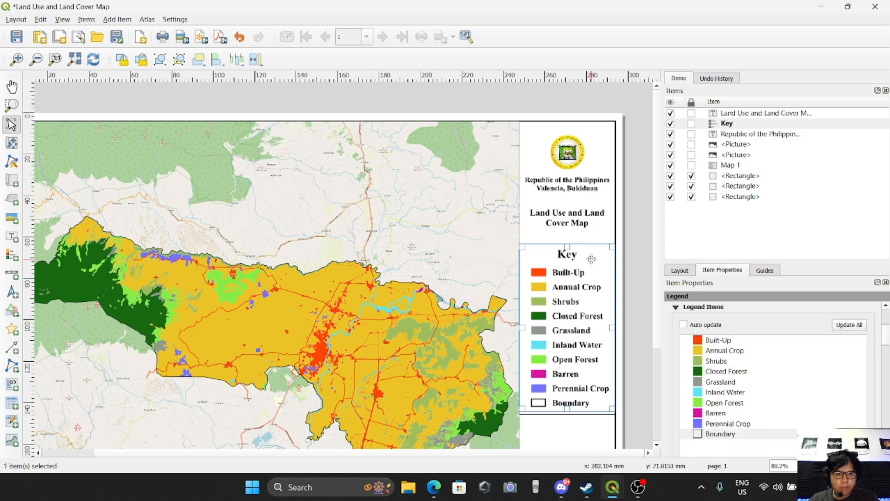
click(589, 236)
click(631, 324)
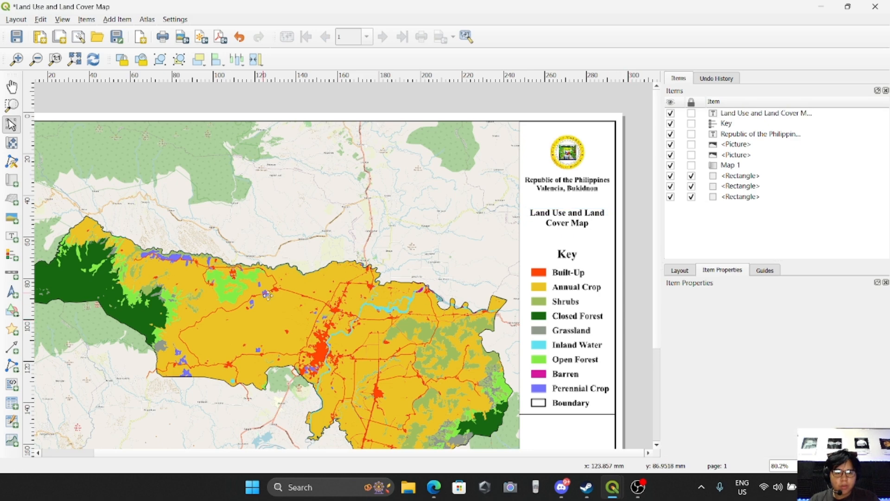
Zoom around the layout to review the legend and map panel.
scroll(426, 315, down, 1)
scroll(426, 316, up, 1)
scroll(426, 301, down, 1)
scroll(432, 278, up, 1)
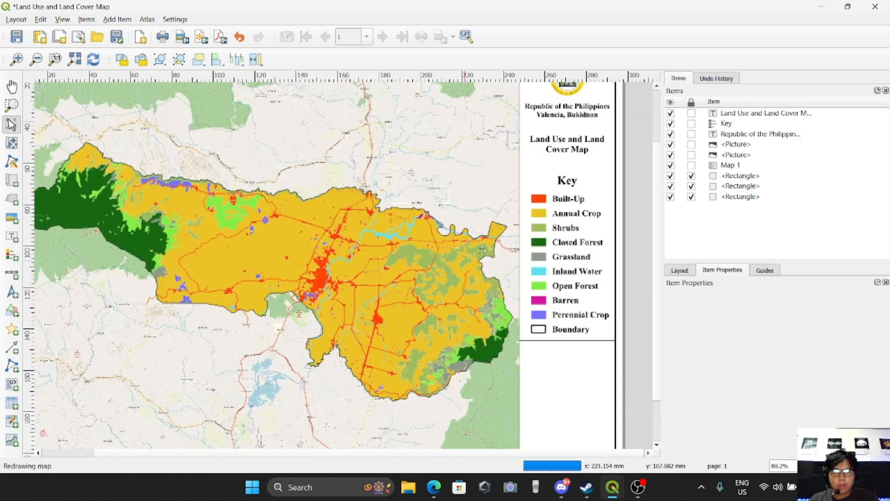
scroll(598, 167, down, 1)
scroll(552, 169, up, 1)
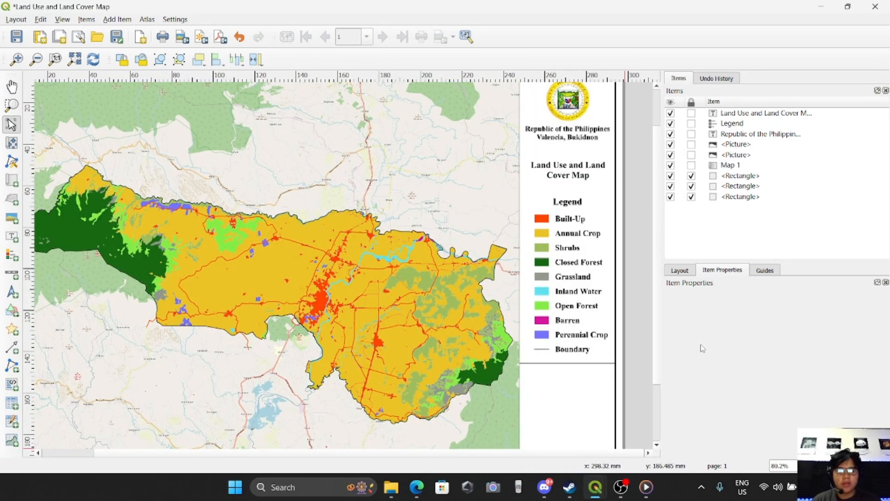
click(564, 234)
click(570, 385)
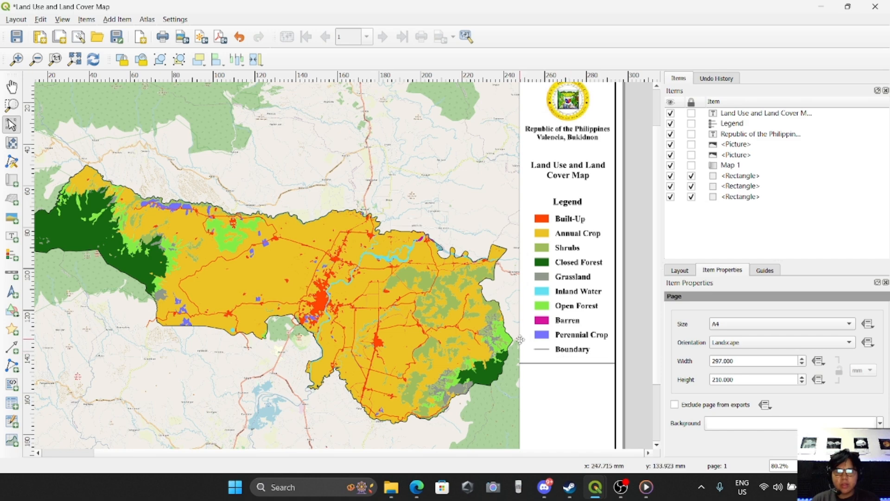
scroll(566, 392, down, 1)
scroll(567, 390, up, 1)
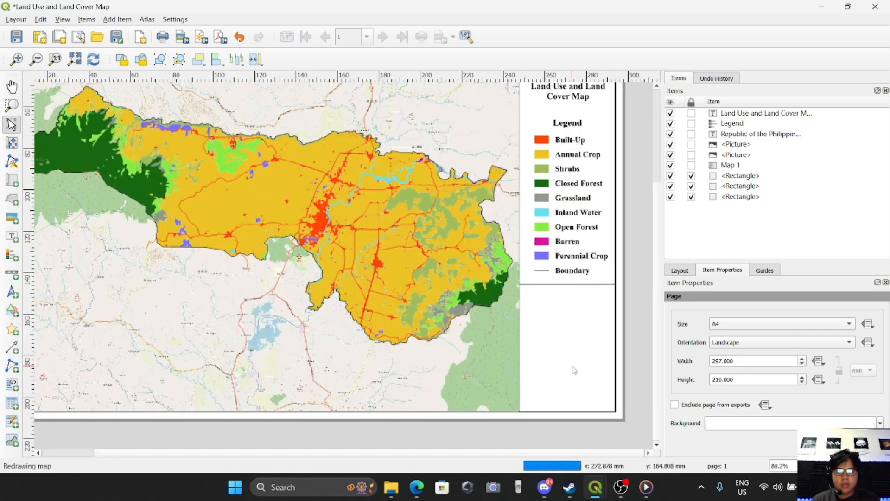
scroll(598, 292, up, 1)
scroll(550, 312, down, 1)
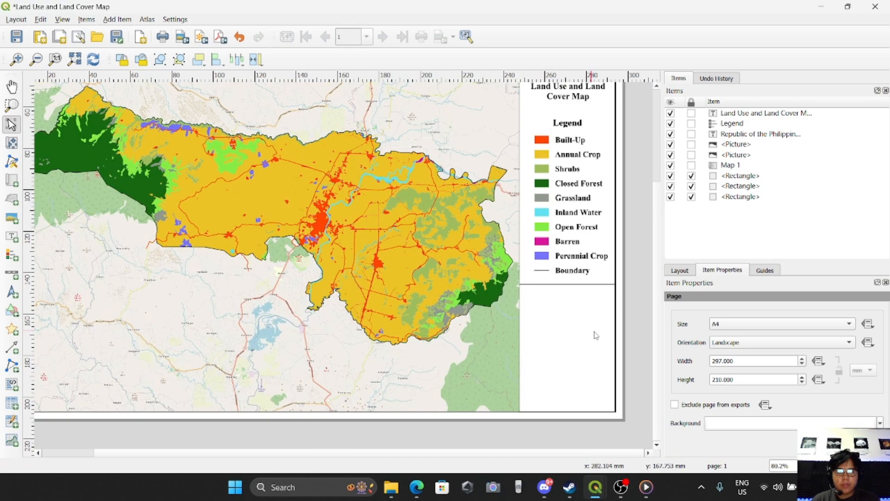
scroll(615, 333, up, 1)
scroll(540, 310, down, 1)
scroll(632, 357, up, 1)
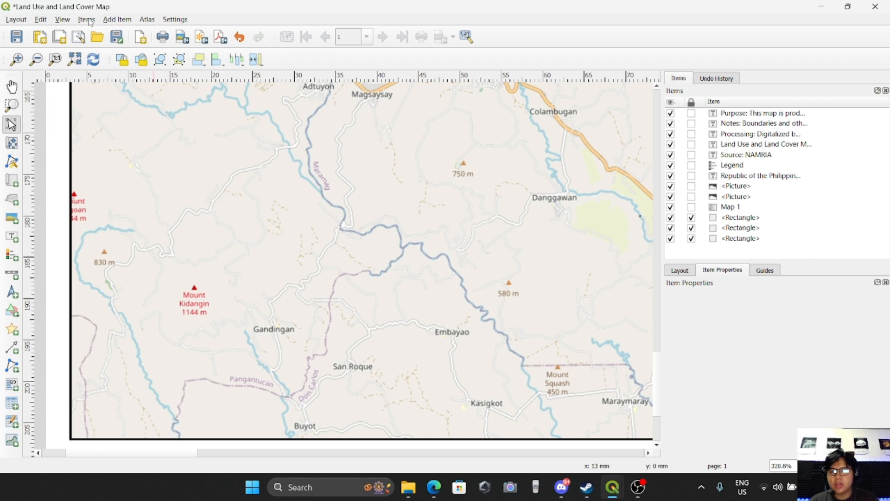
Add a new label box in the lower-left area of the layout page.
click(110, 20)
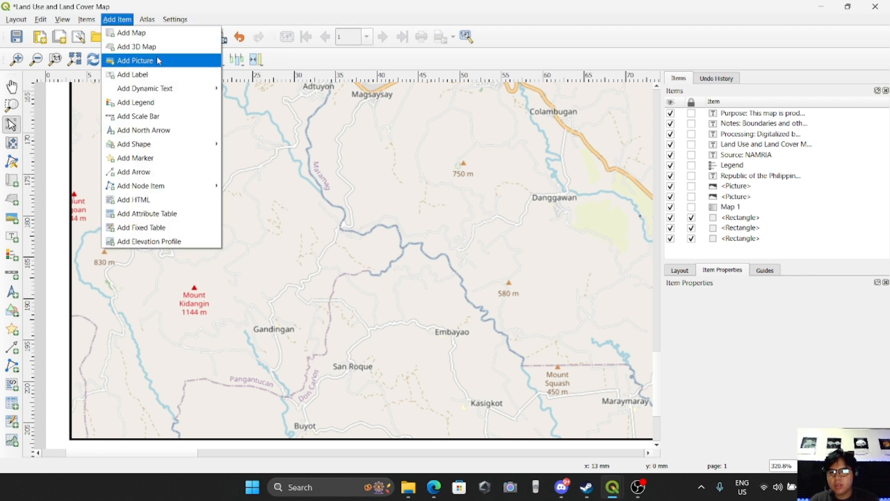
click(133, 74)
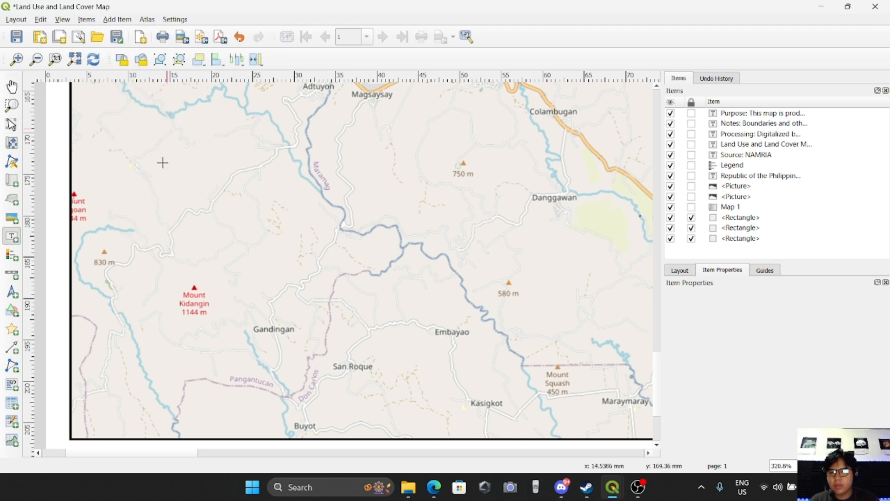
drag(135, 316, 275, 392)
drag(295, 407, 296, 406)
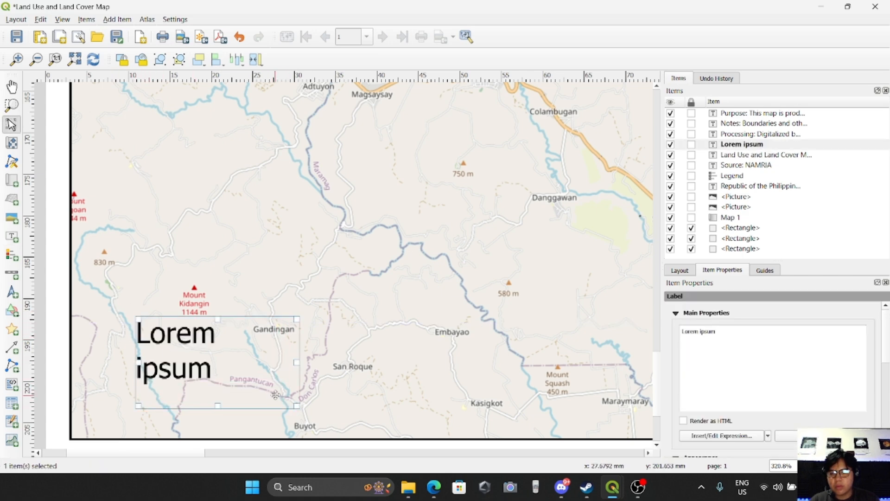
Replace the label text with three lines: Datum:, Projection: and Zone:.
key(BackSpace)
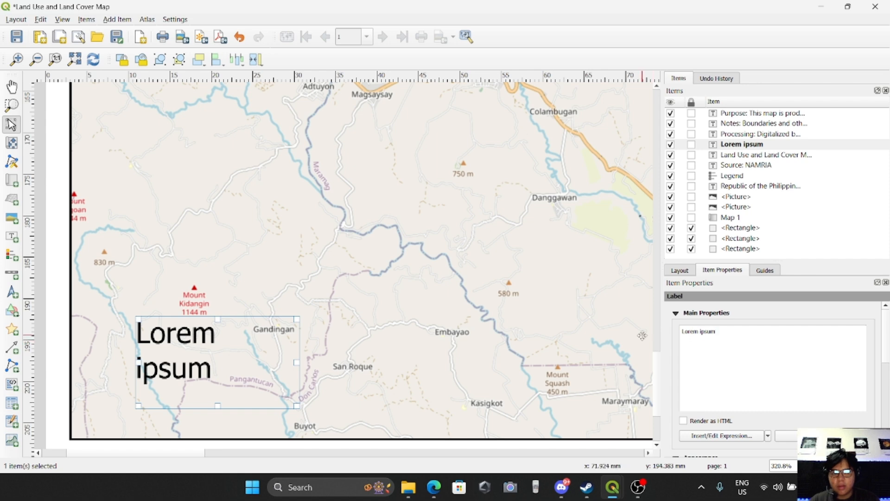
key(BackSpace)
key(BackSpace)
key(BackSpace)
key(BackSpace)
key(BackSpace)
key(BackSpace)
key(BackSpace)
key(BackSpace)
key(BackSpace)
key(BackSpace)
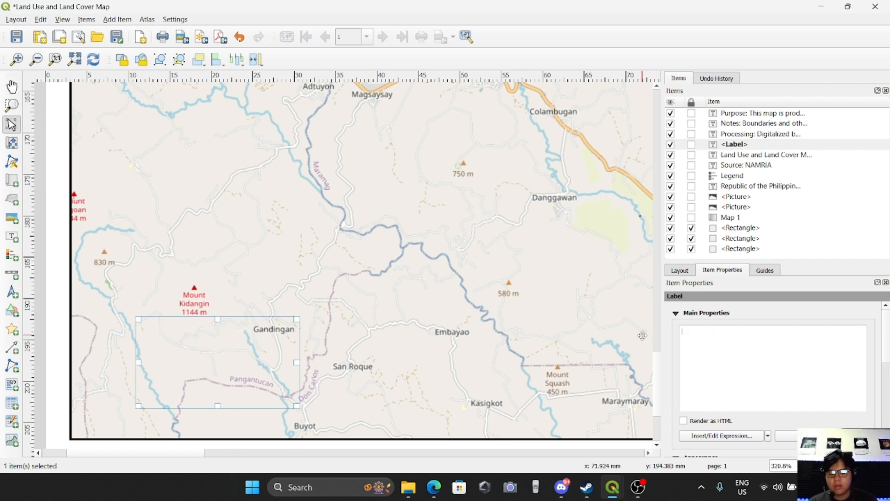
text(d)
key(BackSpace)
text(Dau)
text(tuem)
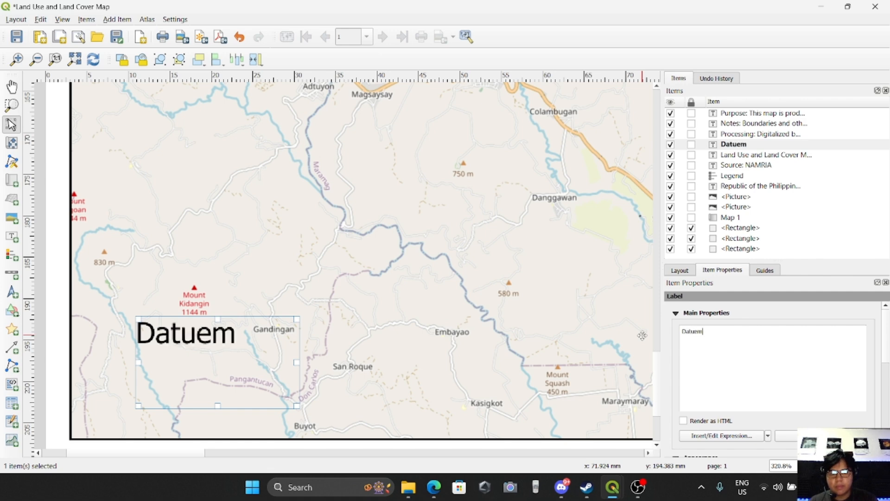
key(BackSpace)
key(BackSpace)
text(n:)
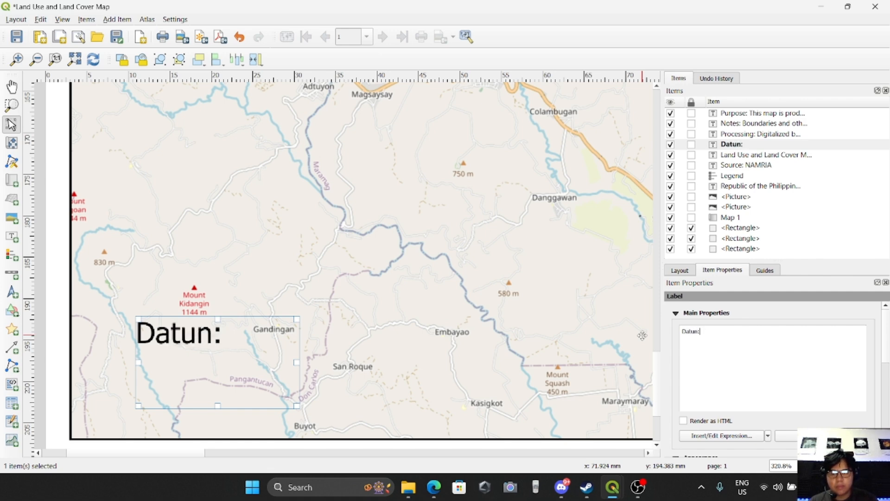
key(BackSpace)
key(BackSpace)
text(m")
key(BackSpace)
text(:)
key(Return)
text(Po)
key(BackSpace)
text(rojecti)
key(BackSpace)
text(tion: )
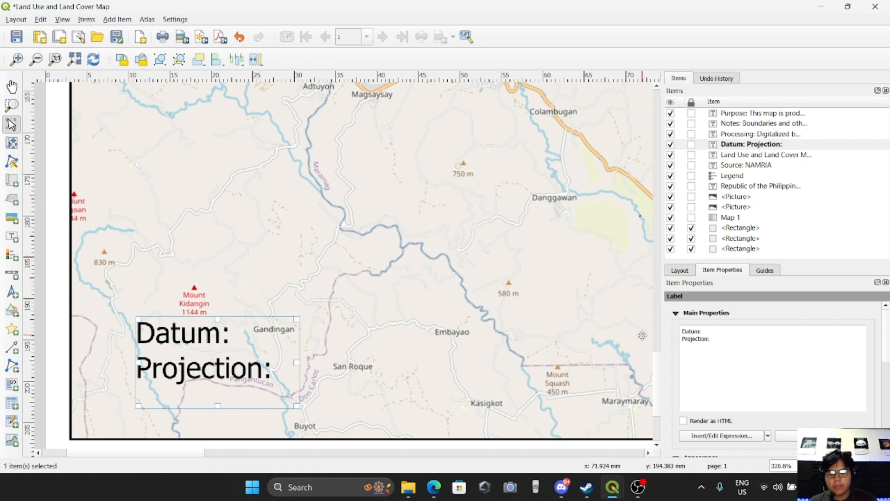
text(Zone")
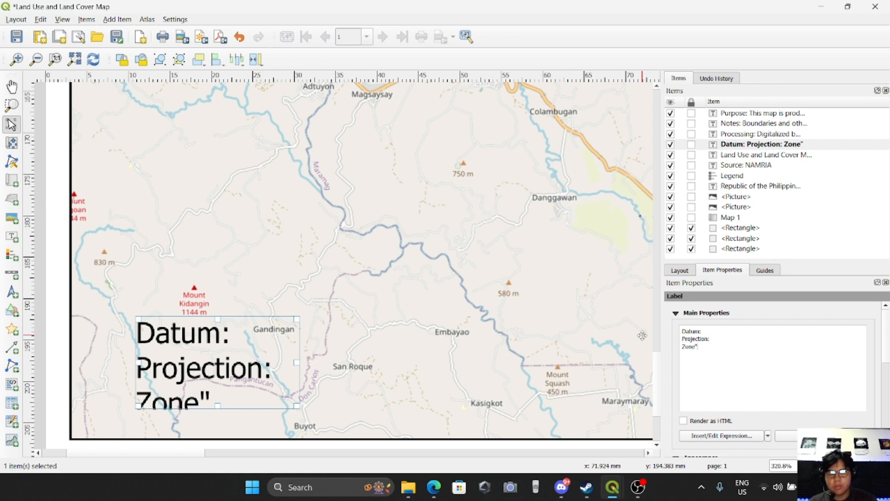
key(BackSpace)
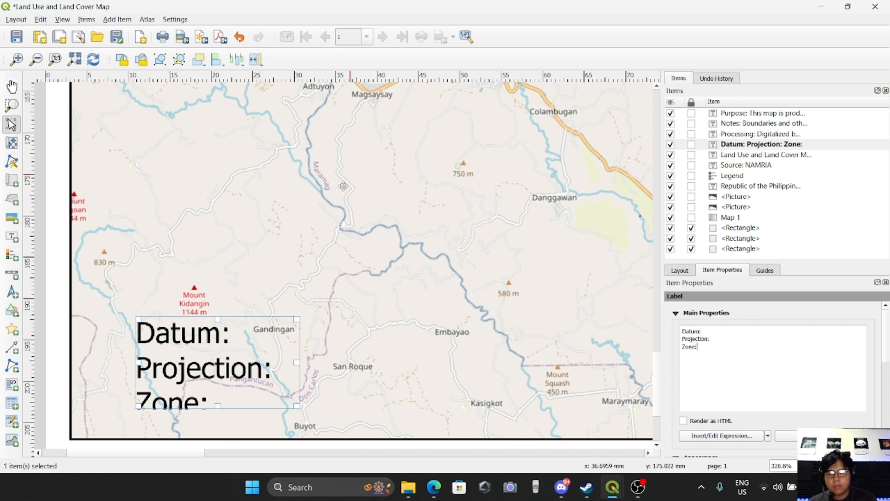
Move the information label up and enlarge its box over the lower-left map area.
scroll(194, 312, down, 1)
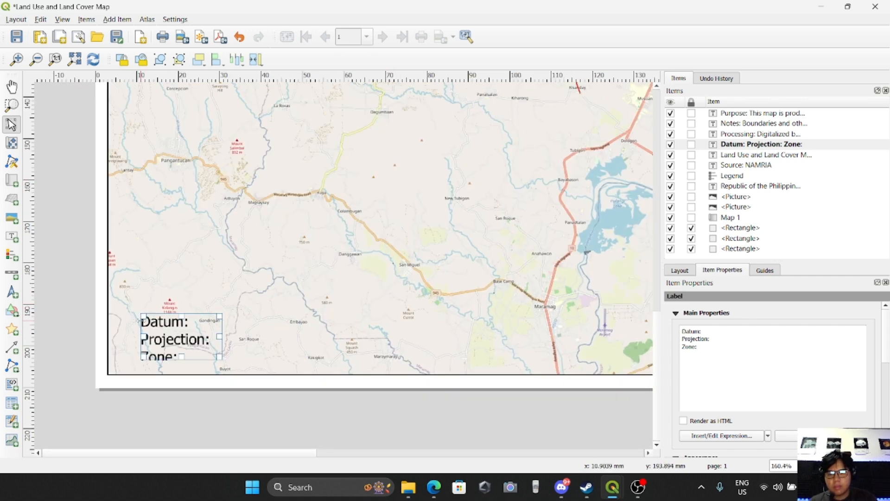
drag(152, 321, 155, 250)
drag(228, 290, 268, 336)
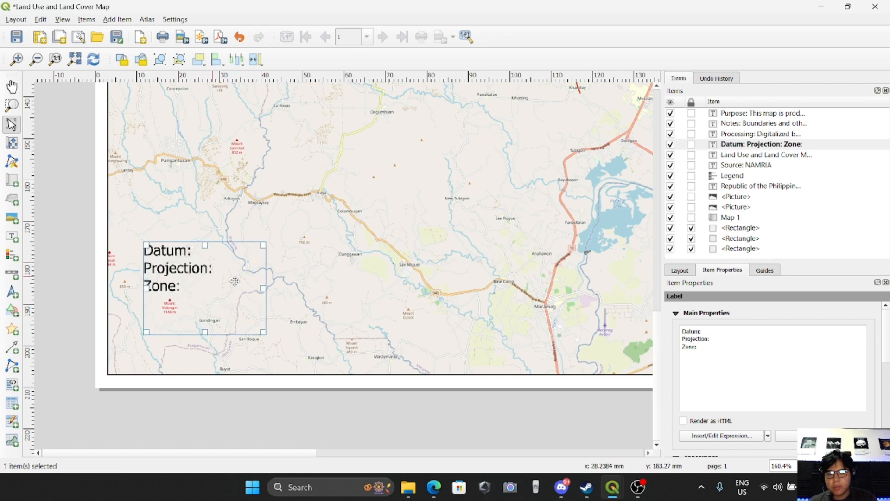
Fill in the label as Datum: PRS 92 (Luzon 1992), Projection: Transverse Mercator and Zone: 5.
click(711, 332)
key(Return)
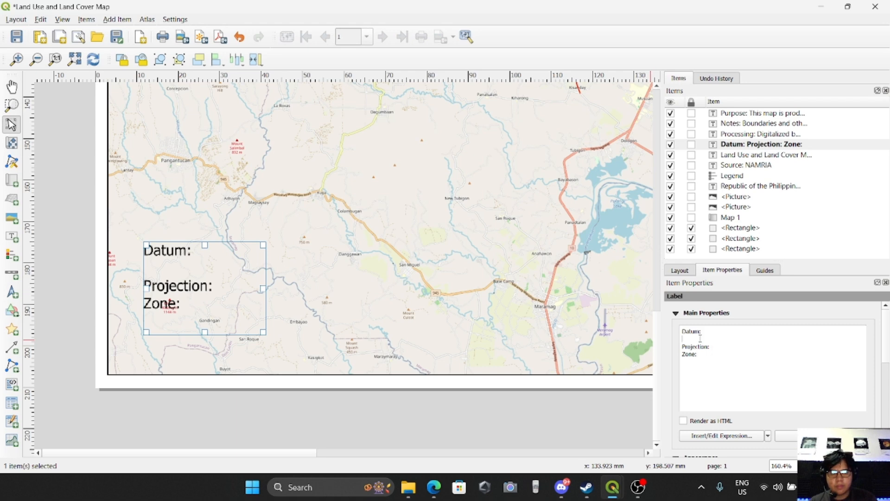
key(BackSpace)
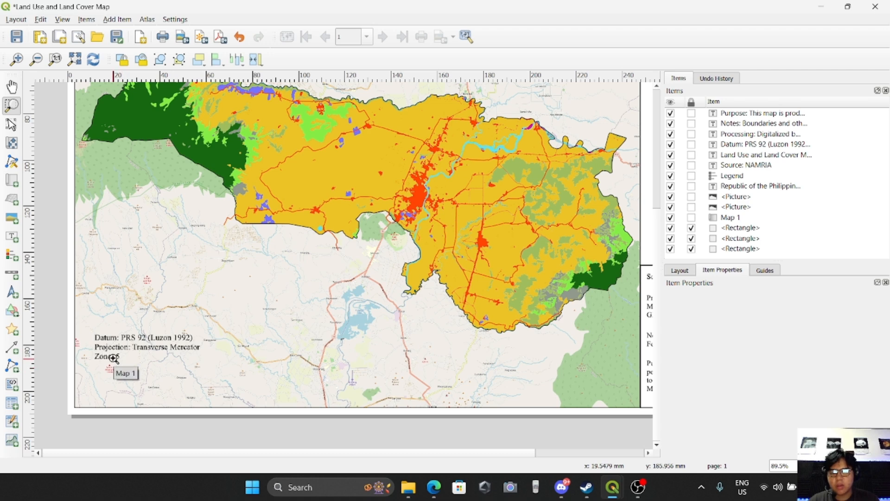
Open the main project's CRS properties and examine the PRS92 / Philippines Transverse Mercator zones.
mouse_move(615, 488)
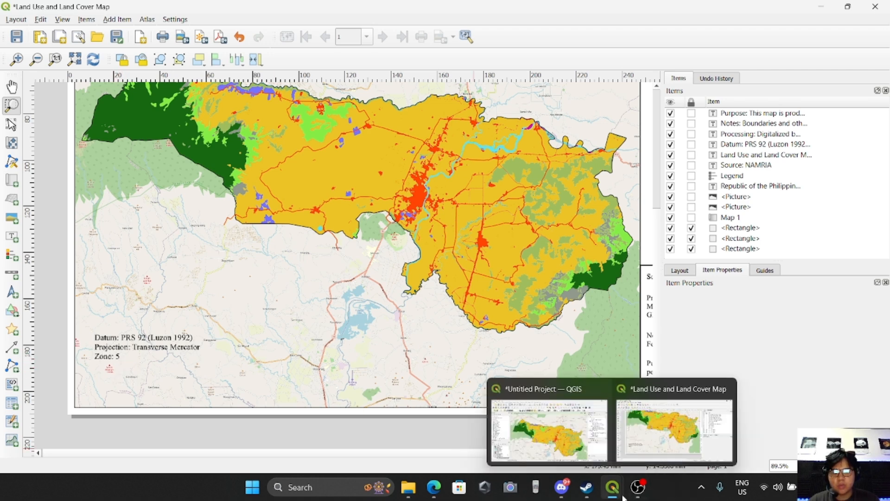
click(565, 453)
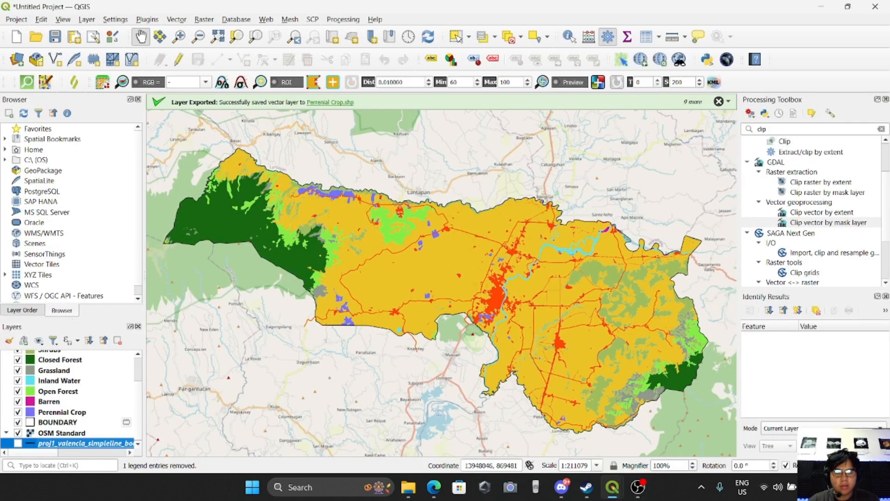
click(840, 465)
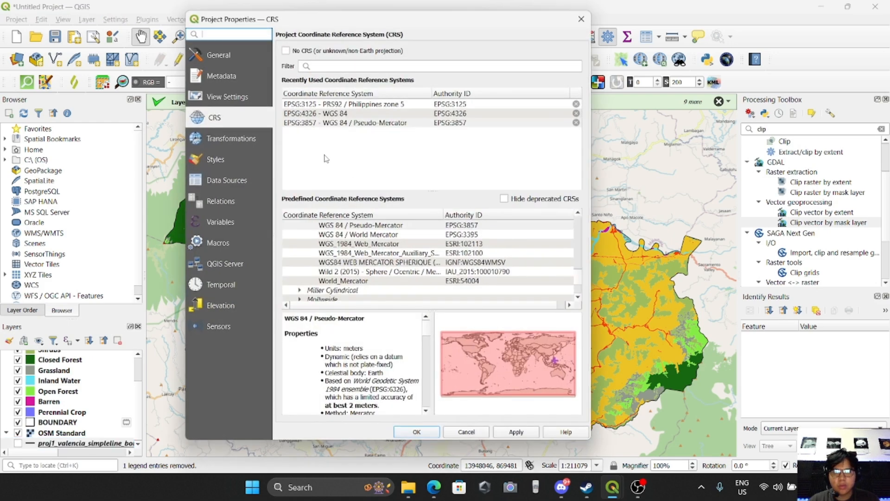
click(336, 105)
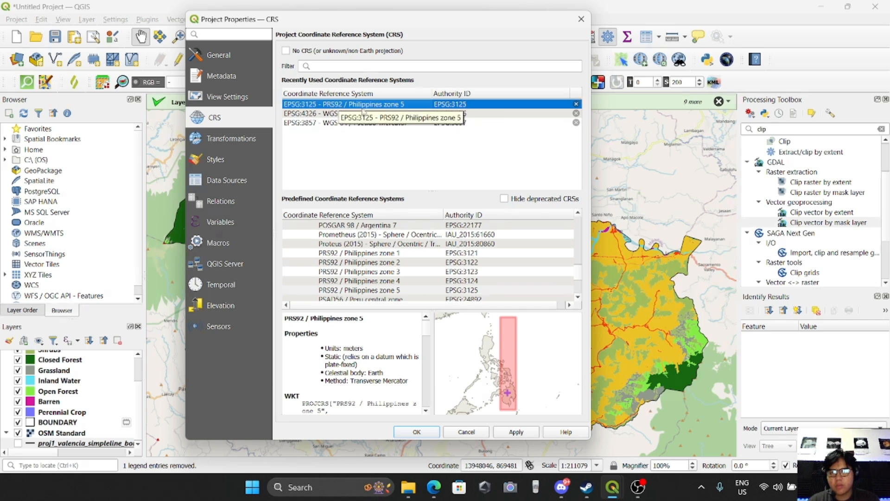
click(362, 68)
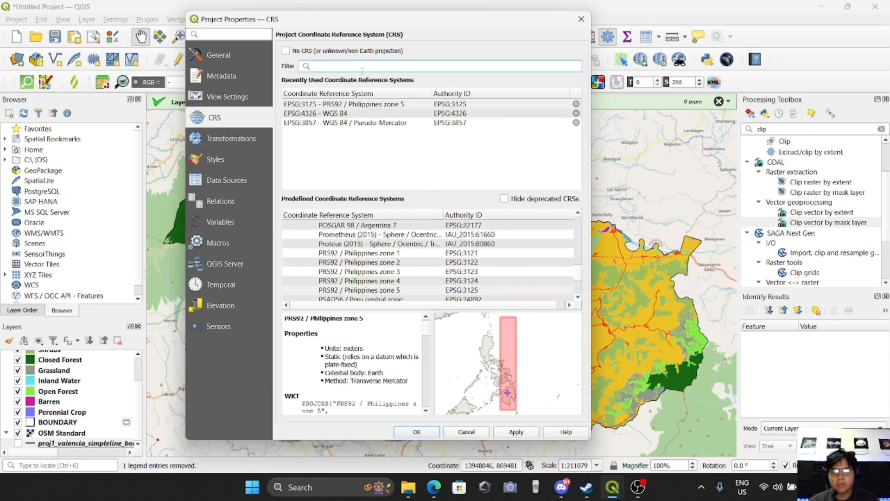
text(prs)
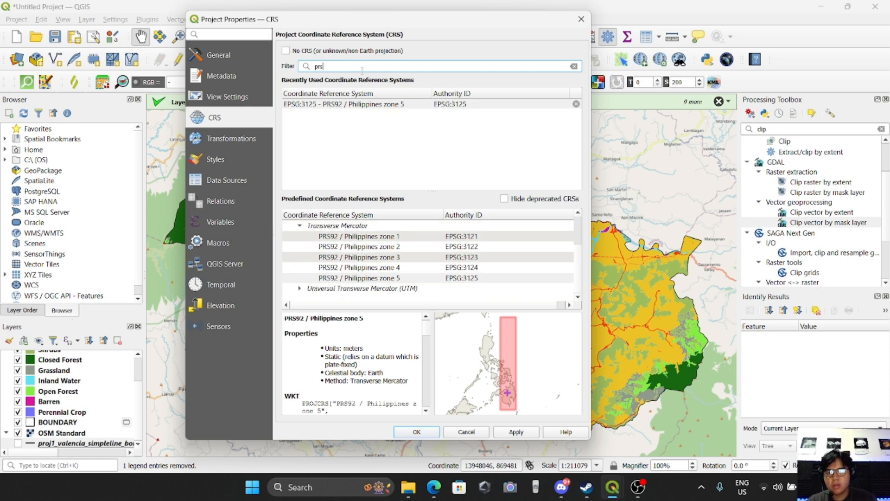
key(BackSpace)
key(BackSpace)
key(BackSpace)
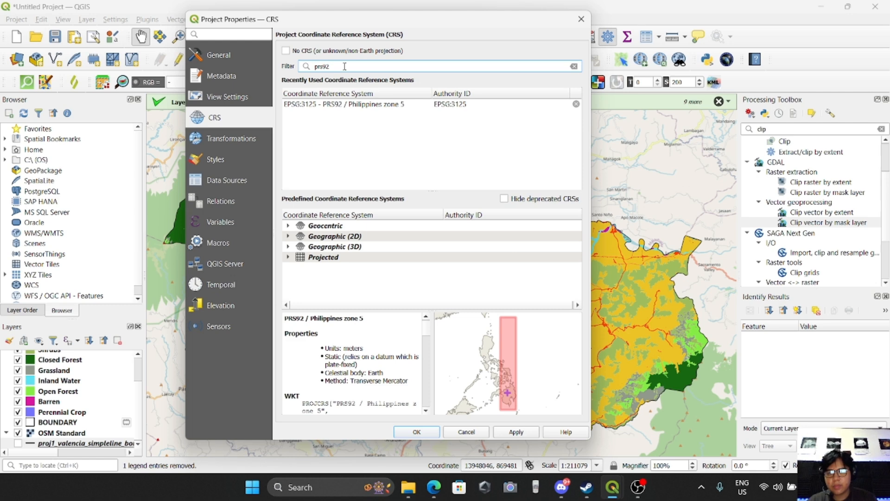
key(ctrl+a)
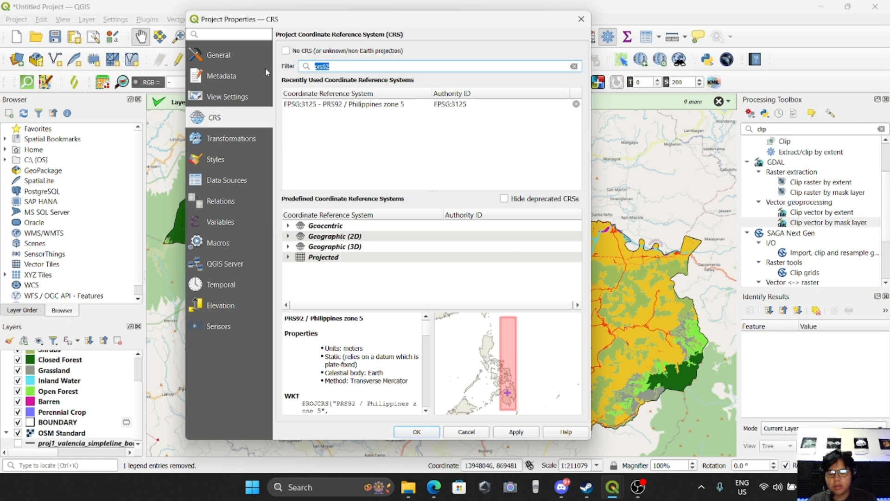
text(Phili)
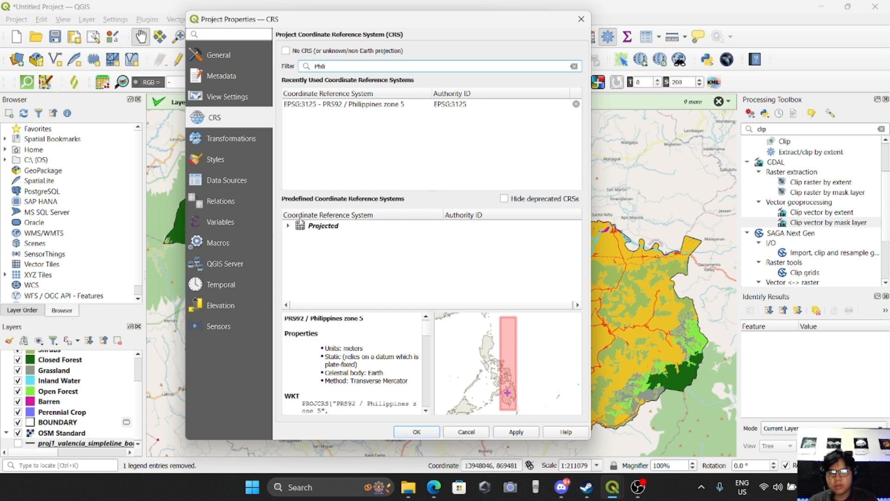
click(288, 226)
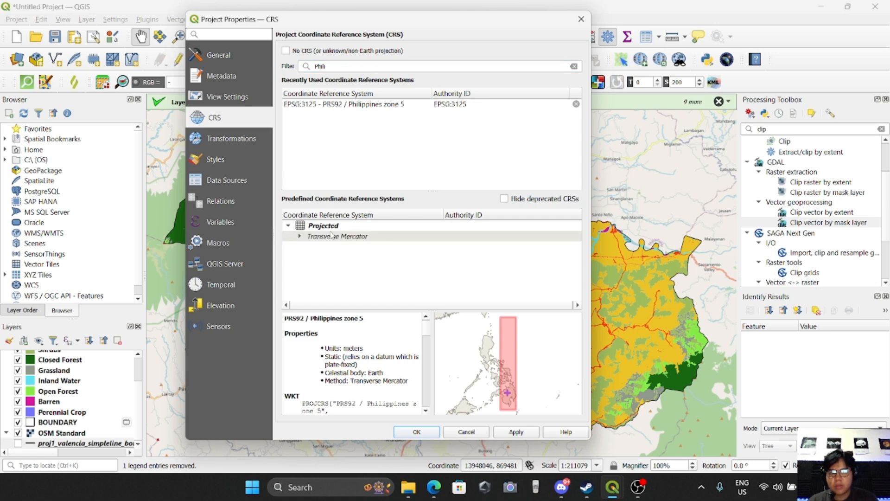
click(300, 237)
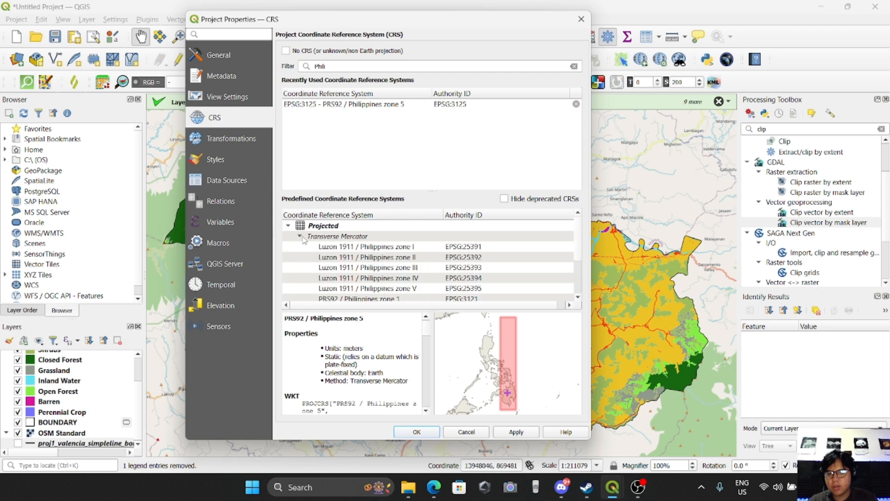
scroll(327, 253, down, 2)
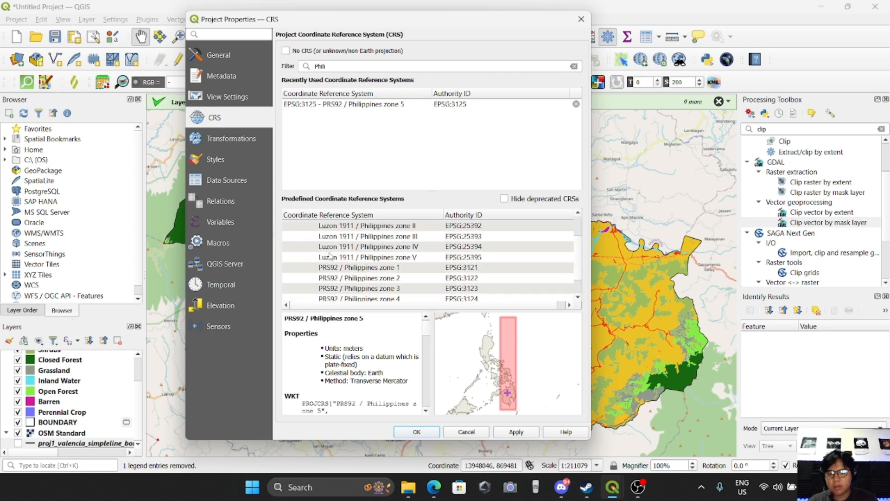
scroll(388, 280, up, 2)
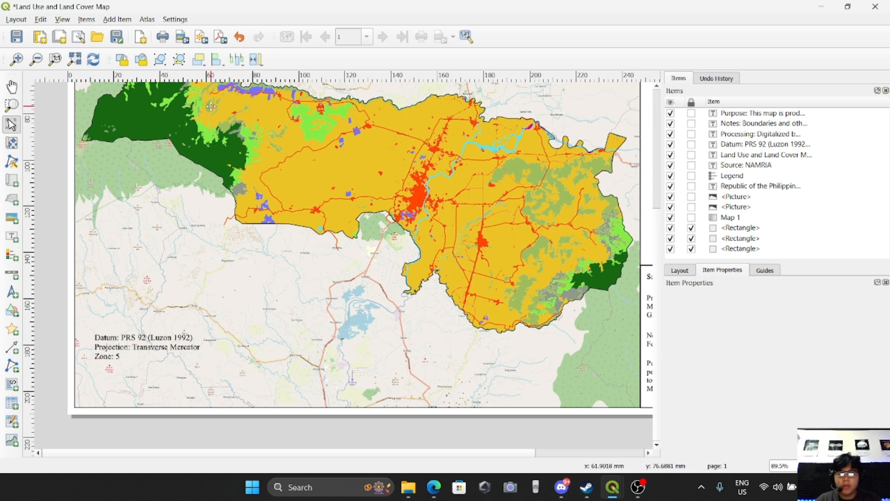
Add a Double Box scale bar in the lower-right part of the map panel.
click(119, 20)
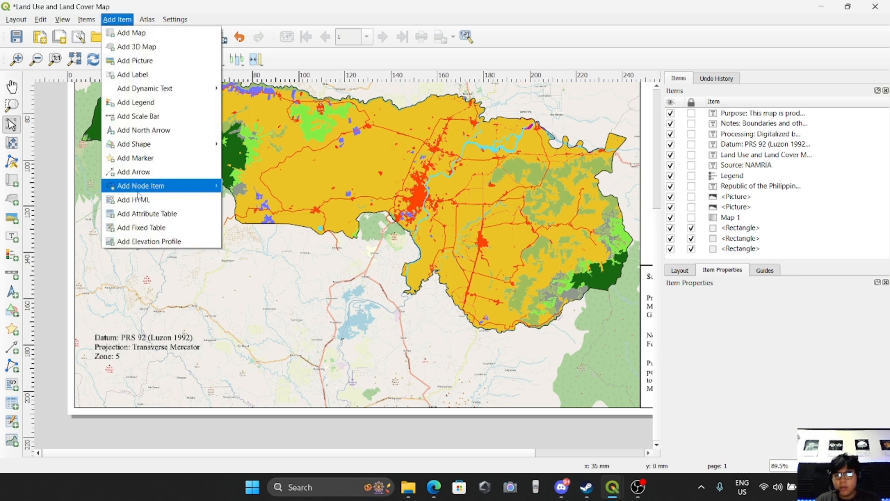
click(136, 116)
drag(479, 348, 625, 367)
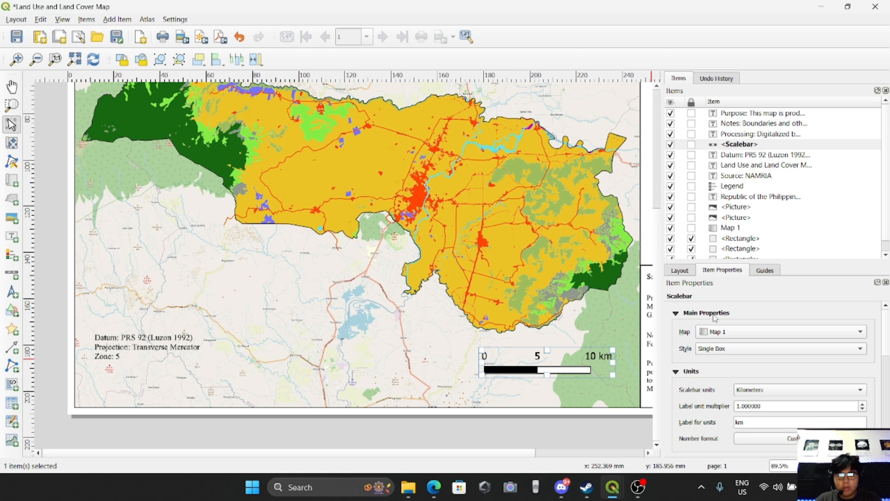
click(715, 350)
click(718, 364)
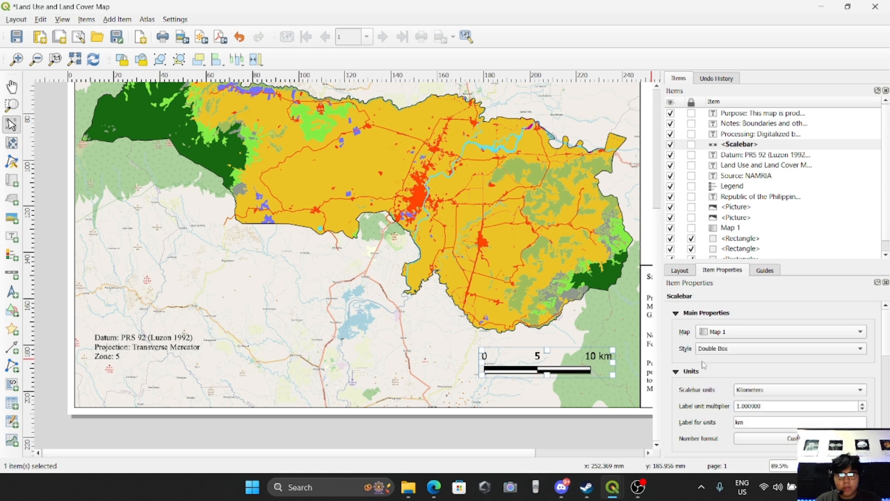
Add left segments to the scale bar and shift it slightly left.
scroll(704, 373, down, 5)
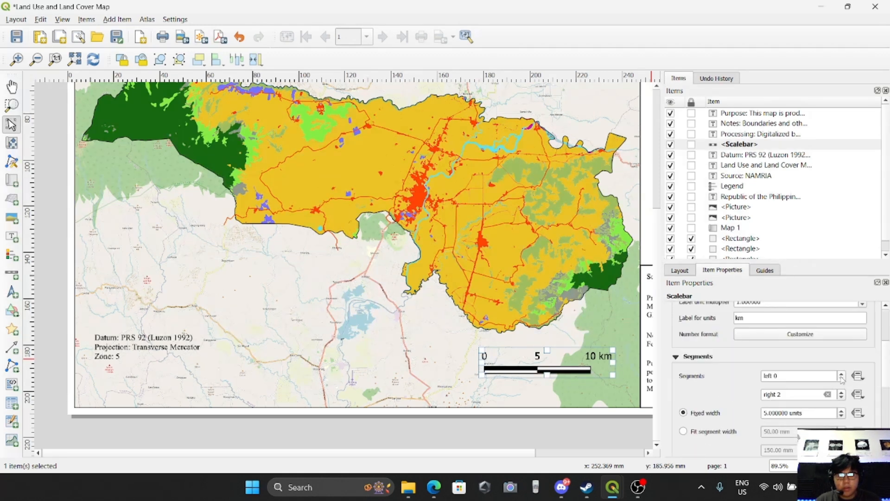
click(841, 373)
click(841, 374)
text(3)
scroll(713, 389, down, 4)
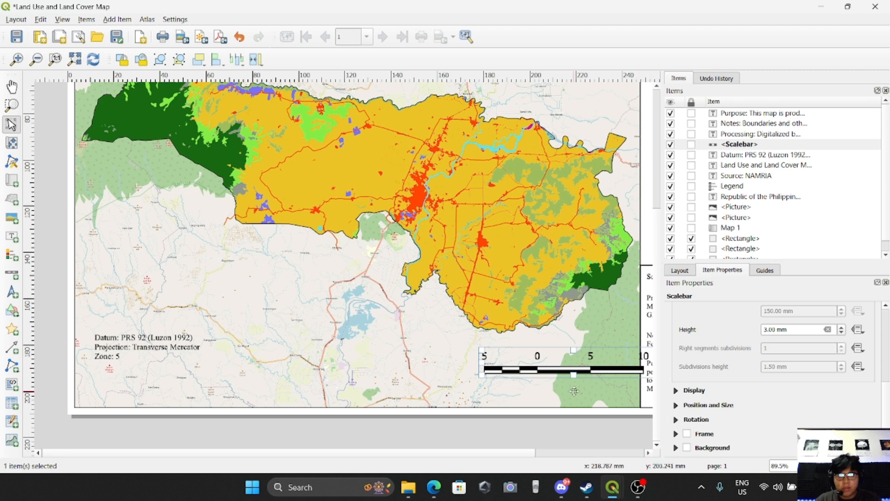
drag(526, 360, 485, 359)
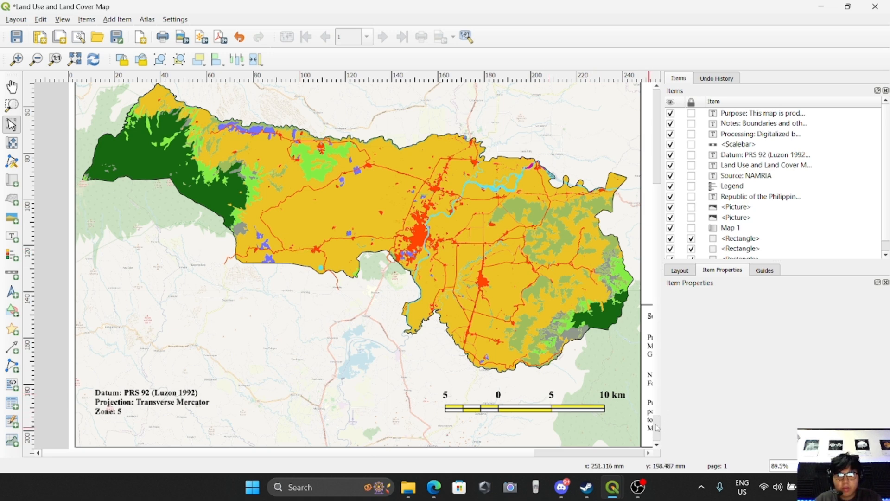
Add a north arrow in the map's upper-right corner and pick its SVG design.
drag(656, 406, 655, 316)
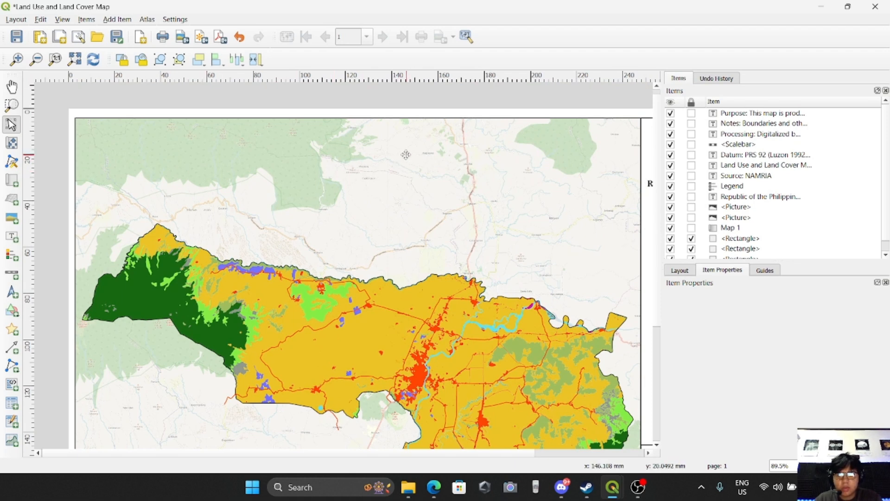
click(118, 19)
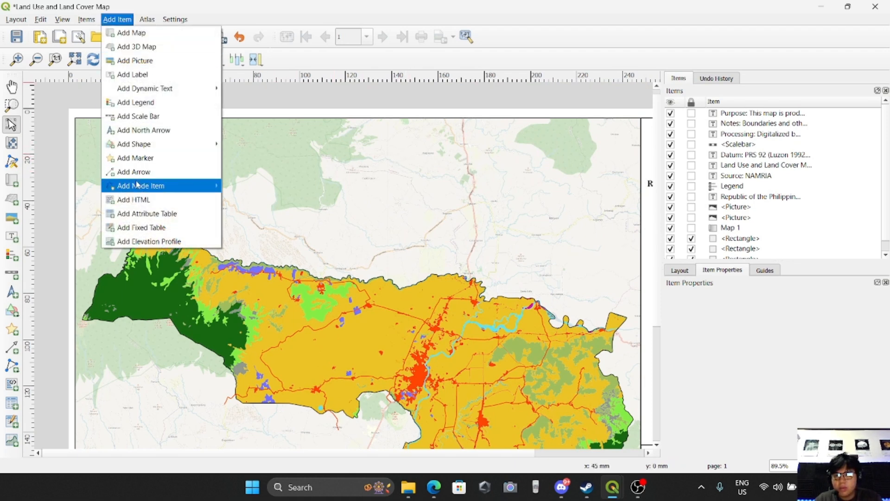
click(144, 130)
mouse_move(516, 157)
mouse_down()
mouse_move(528, 178)
mouse_move(596, 235)
mouse_up()
scroll(829, 394, down, 2)
scroll(832, 393, down, 4)
click(849, 399)
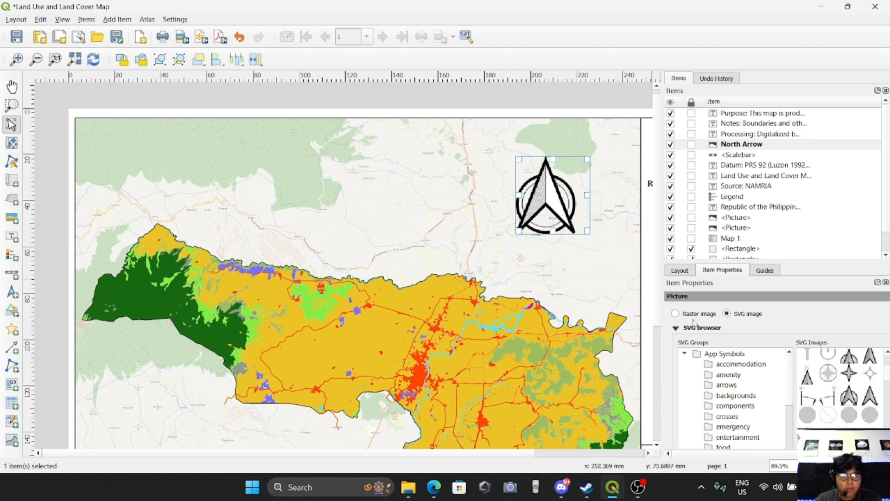
click(676, 328)
scroll(668, 392, down, 3)
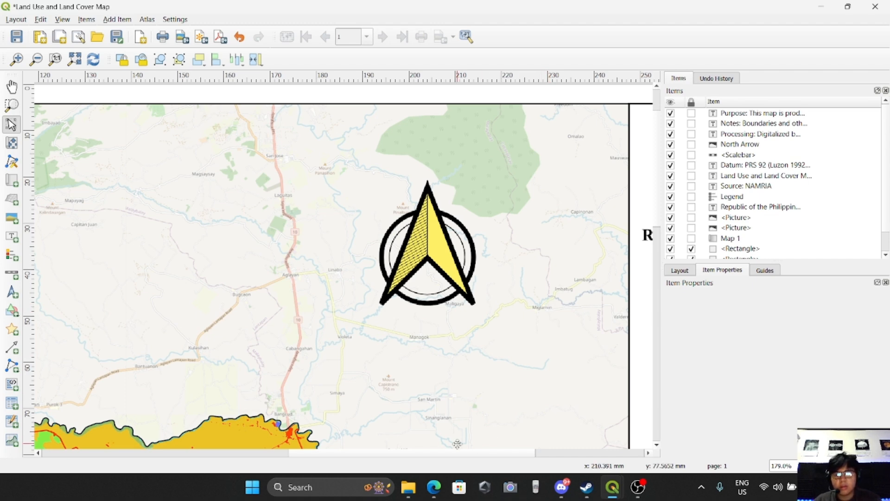
drag(304, 454, 171, 454)
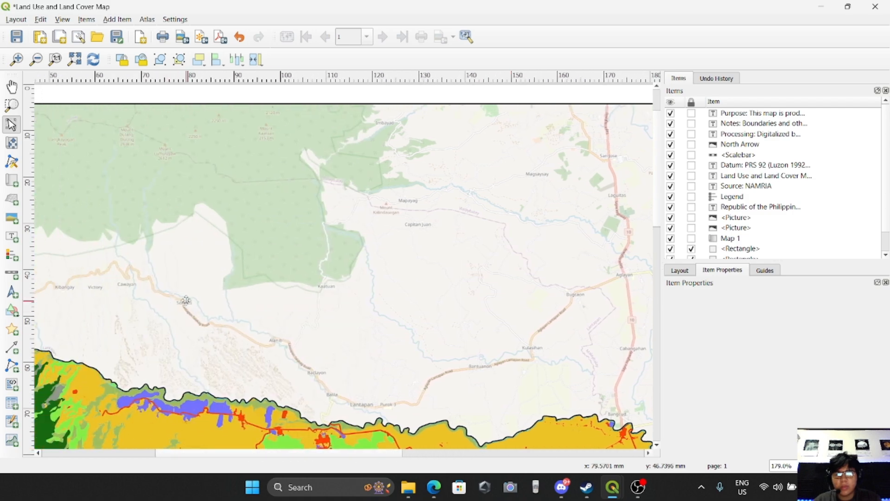
scroll(191, 303, down, 1)
drag(323, 453, 295, 449)
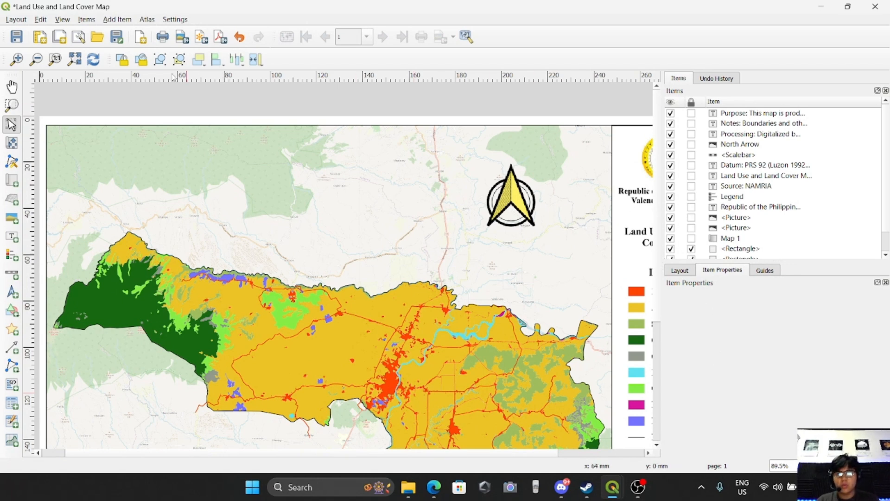
click(18, 21)
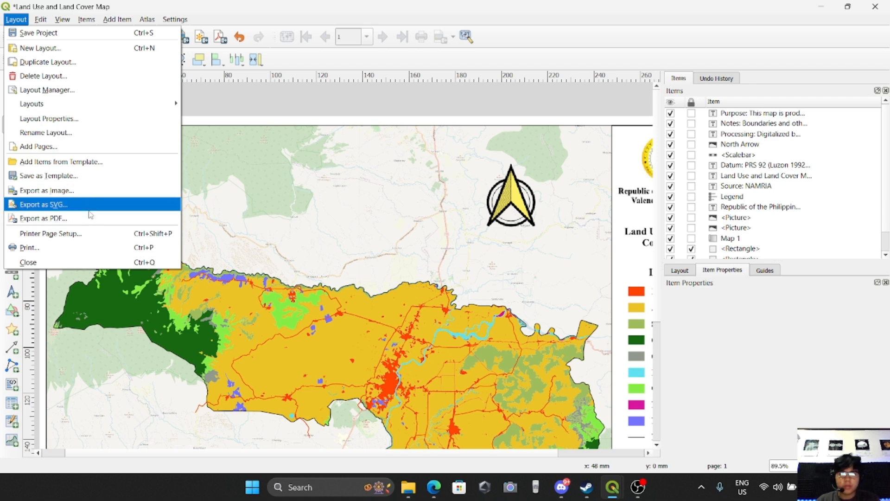
click(326, 231)
click(325, 232)
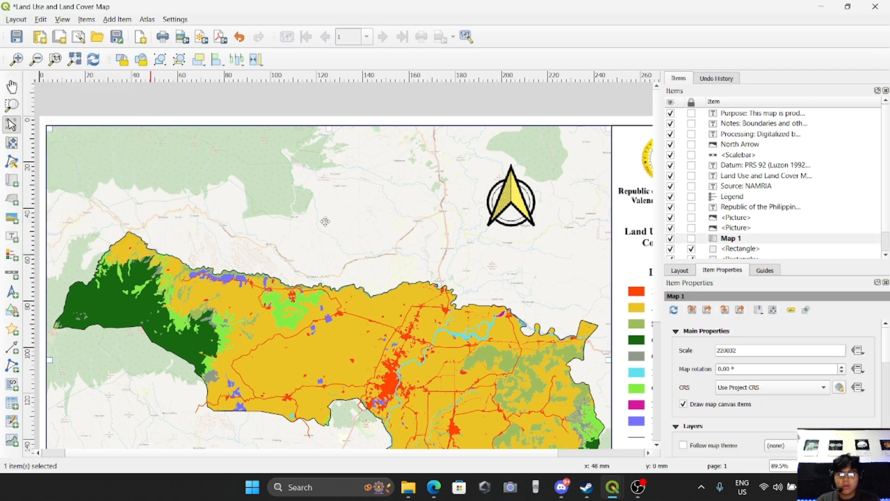
click(267, 117)
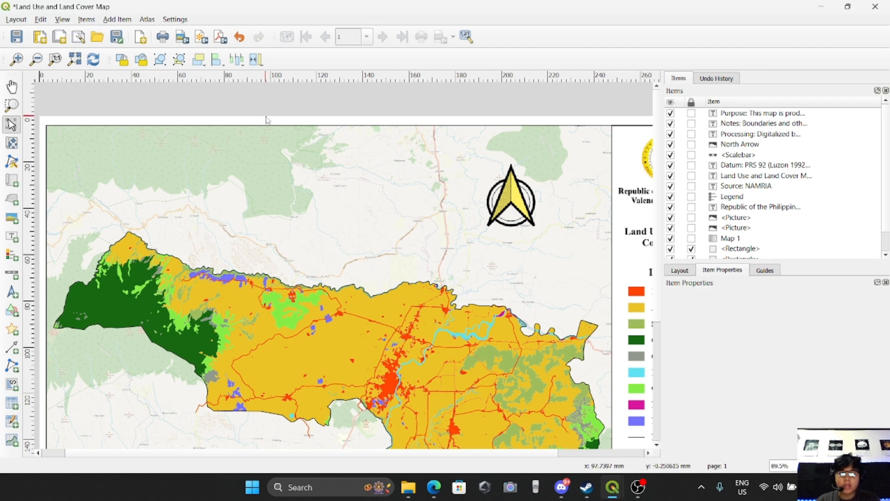